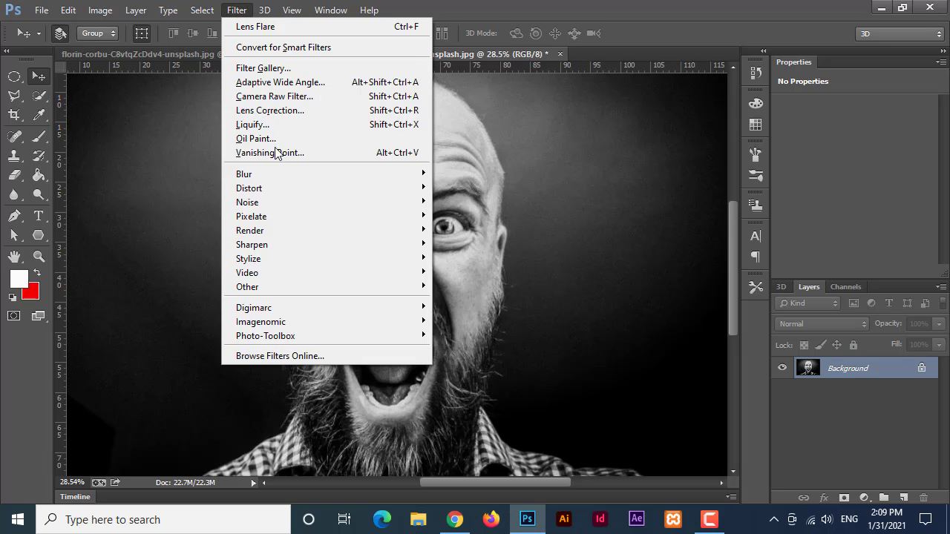
Widen both sides of the man's face and beard with Liquify's Forward Warp tool at brush size 900
{"action": "left_click", "coordinate": [245, 125]}
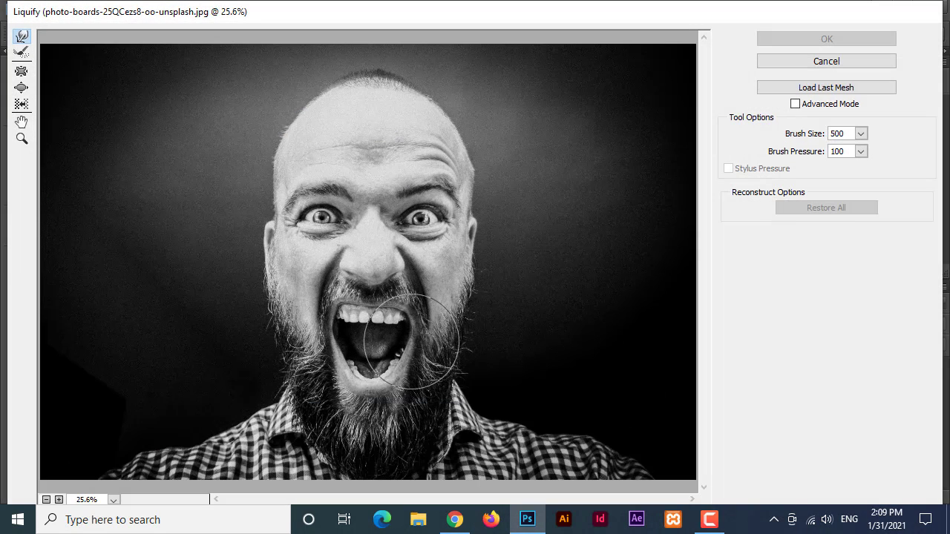
{"action": "key", "text": "bracketright"}
{"action": "key", "text": "bracketright"}
{"action": "key", "text": "bracketright"}
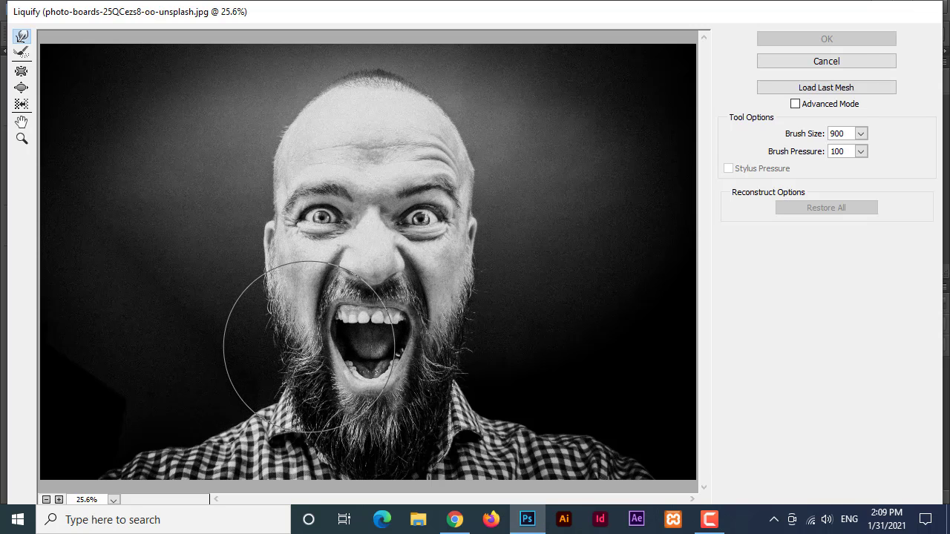
{"action": "mouse_move", "coordinate": [289, 342]}
{"action": "left_mouse_down"}
{"action": "mouse_move", "coordinate": [287, 324]}
{"action": "mouse_move", "coordinate": [289, 345]}
{"action": "left_mouse_up"}
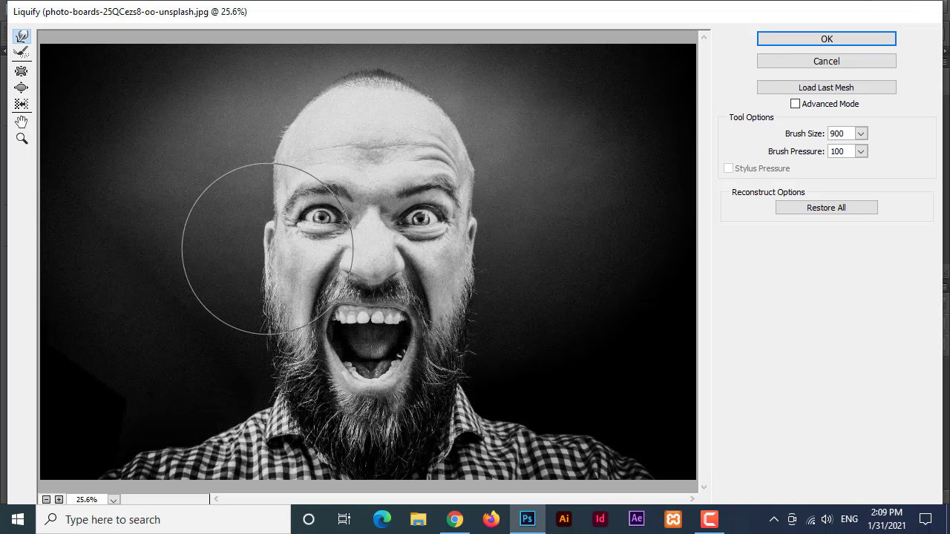
{"action": "mouse_move", "coordinate": [271, 222]}
{"action": "left_mouse_down"}
{"action": "mouse_move", "coordinate": [246, 188]}
{"action": "mouse_move", "coordinate": [273, 199]}
{"action": "left_mouse_up"}
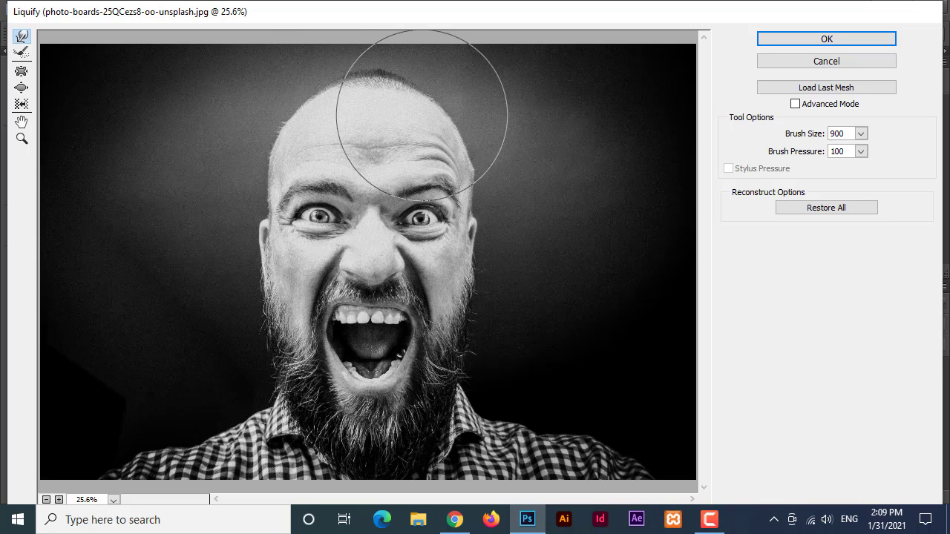
{"action": "mouse_move", "coordinate": [449, 151]}
{"action": "left_mouse_down"}
{"action": "mouse_move", "coordinate": [505, 213]}
{"action": "mouse_move", "coordinate": [509, 244]}
{"action": "mouse_move", "coordinate": [492, 292]}
{"action": "mouse_move", "coordinate": [501, 253]}
{"action": "mouse_move", "coordinate": [490, 349]}
{"action": "left_mouse_up"}
{"action": "left_click_drag", "start_coordinate": [282, 347], "coordinate": [279, 356]}
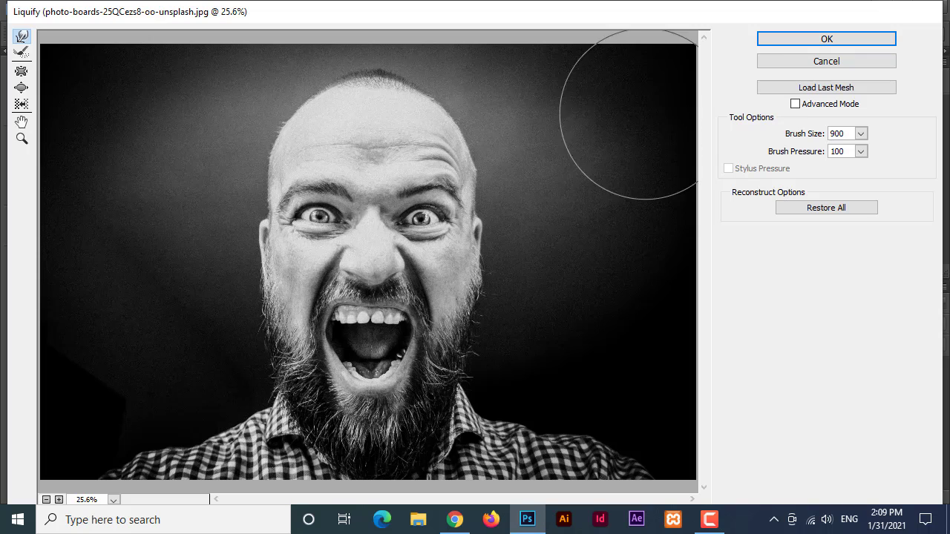
{"action": "left_click", "coordinate": [778, 40]}
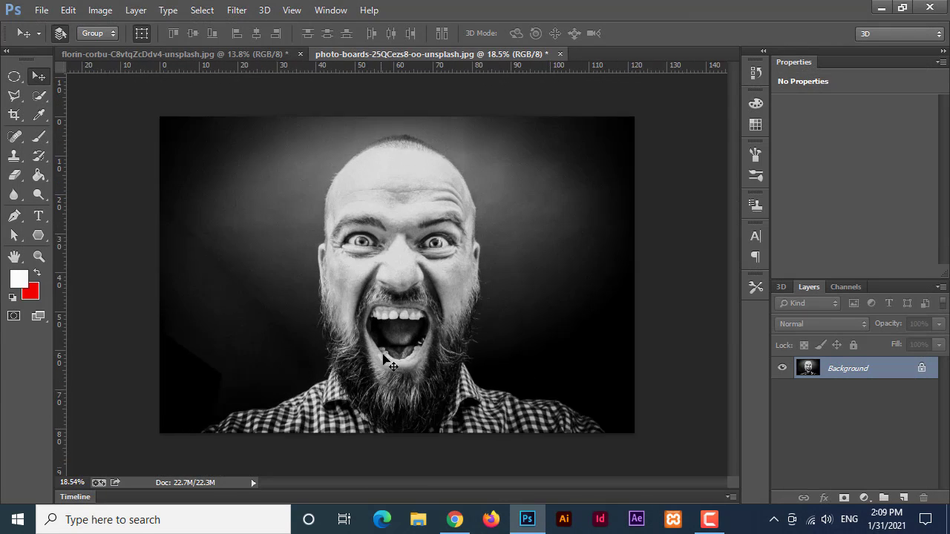
Compare the photo before and after the Liquify edit by switching between its history states
{"action": "left_click", "coordinate": [755, 73]}
{"action": "left_click", "coordinate": [642, 82]}
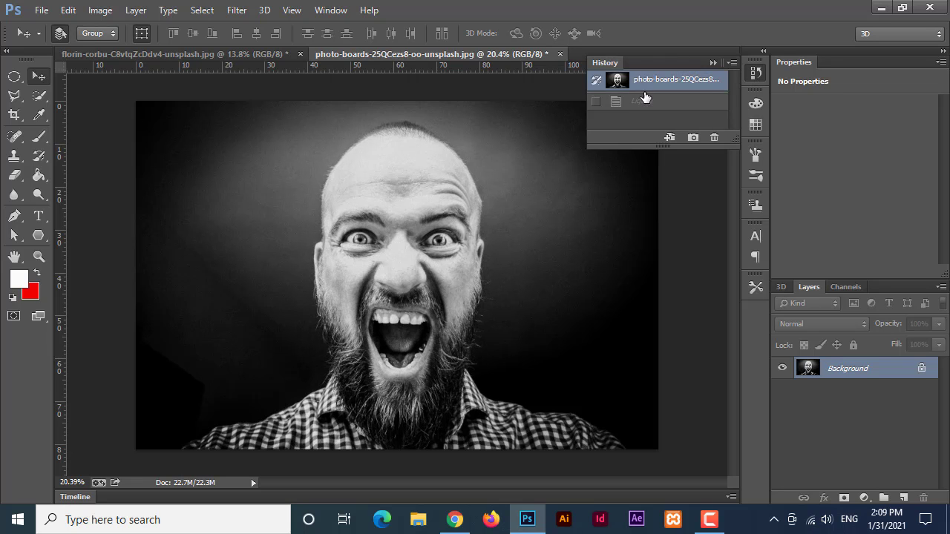
{"action": "left_click", "coordinate": [642, 101]}
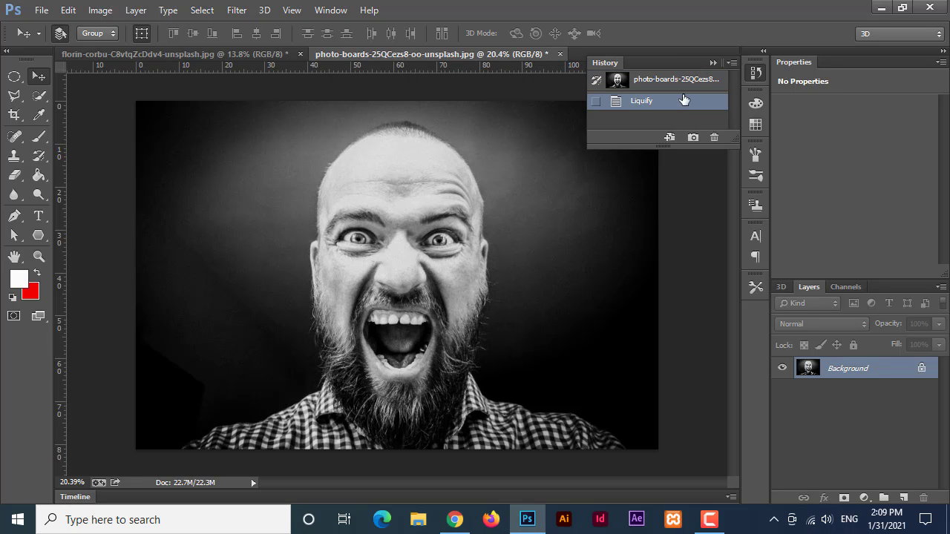
{"action": "left_click", "coordinate": [711, 62]}
{"action": "scroll", "coordinate": [502, 290], "scroll_direction": "up", "scroll_amount": 2}
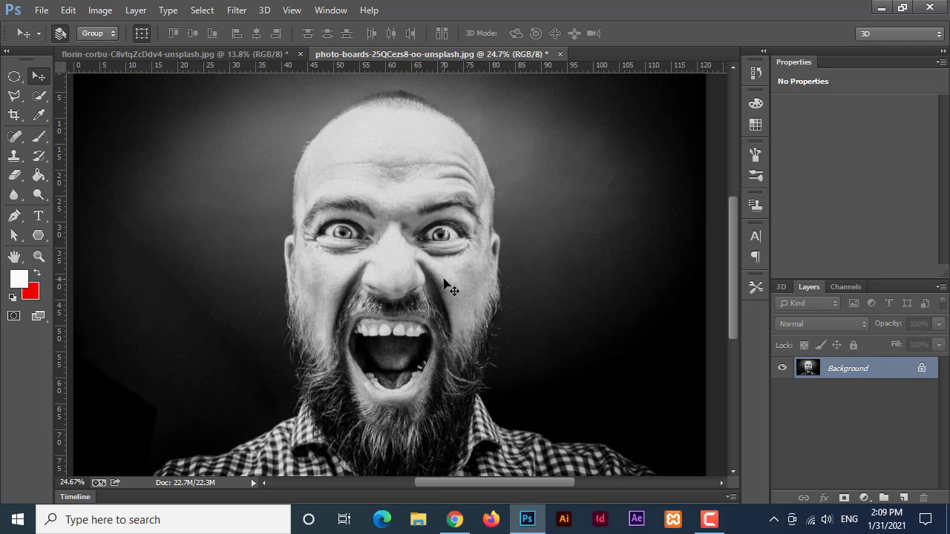
{"action": "scroll", "coordinate": [444, 282], "scroll_direction": "down", "scroll_amount": 1}
Duplicate the Background layer and add a 105mm Prime lens flare at 142% brightness in the photo's upper-right corner
{"action": "left_click_drag", "start_coordinate": [850, 372], "coordinate": [903, 497]}
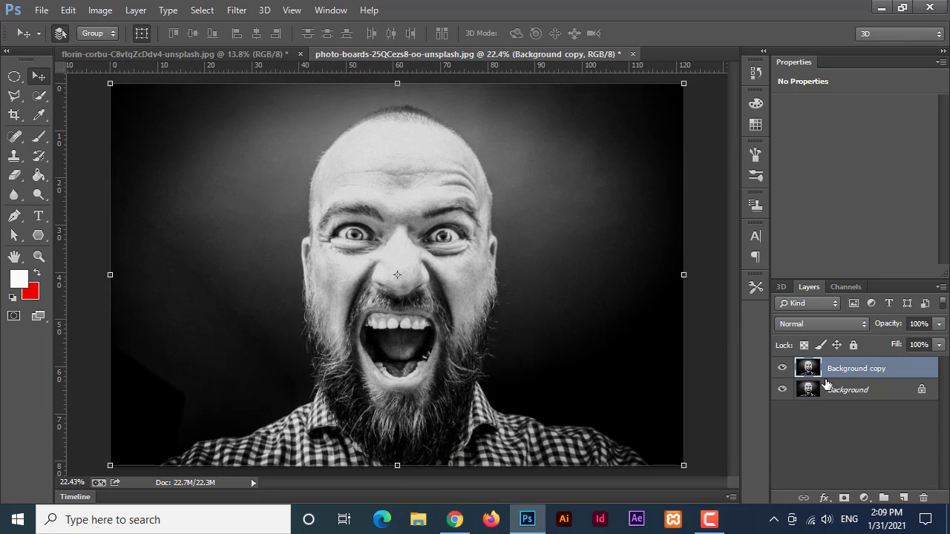
{"action": "left_click", "coordinate": [225, 11]}
{"action": "mouse_move", "coordinate": [244, 236]}
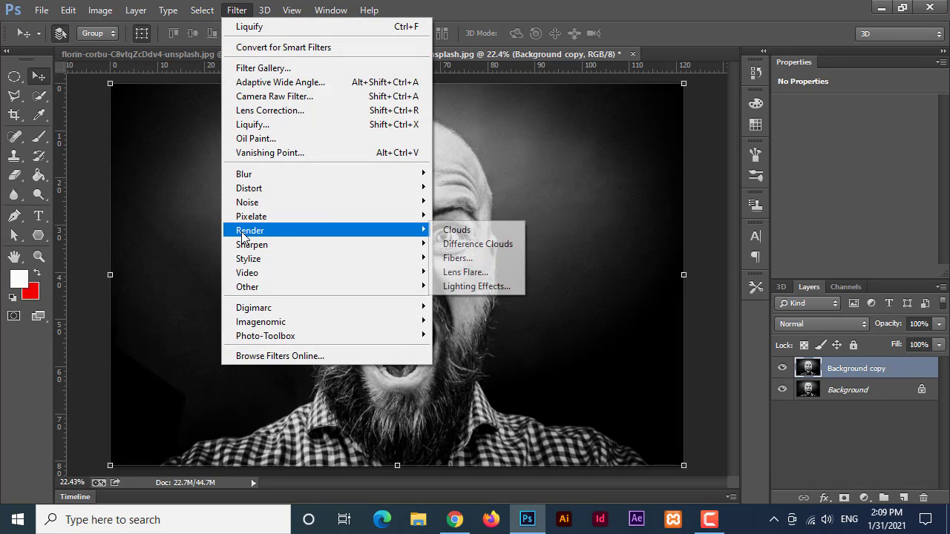
{"action": "left_click", "coordinate": [464, 273]}
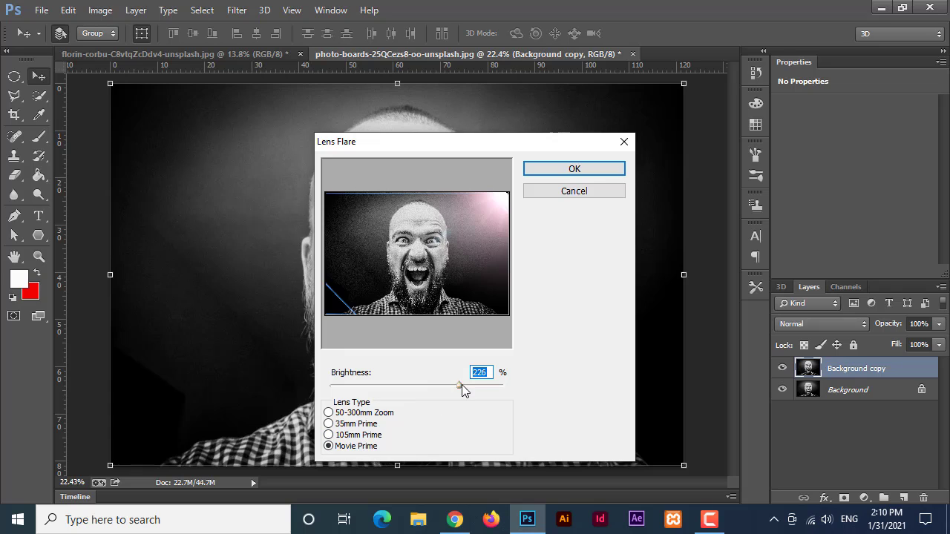
{"action": "left_click_drag", "start_coordinate": [458, 385], "coordinate": [411, 387]}
{"action": "left_click", "coordinate": [328, 434]}
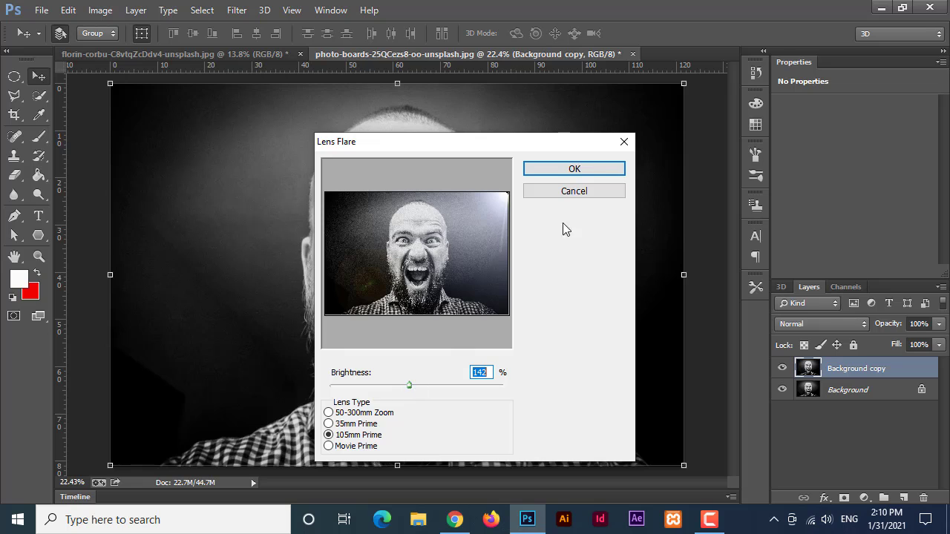
{"action": "left_click", "coordinate": [593, 171]}
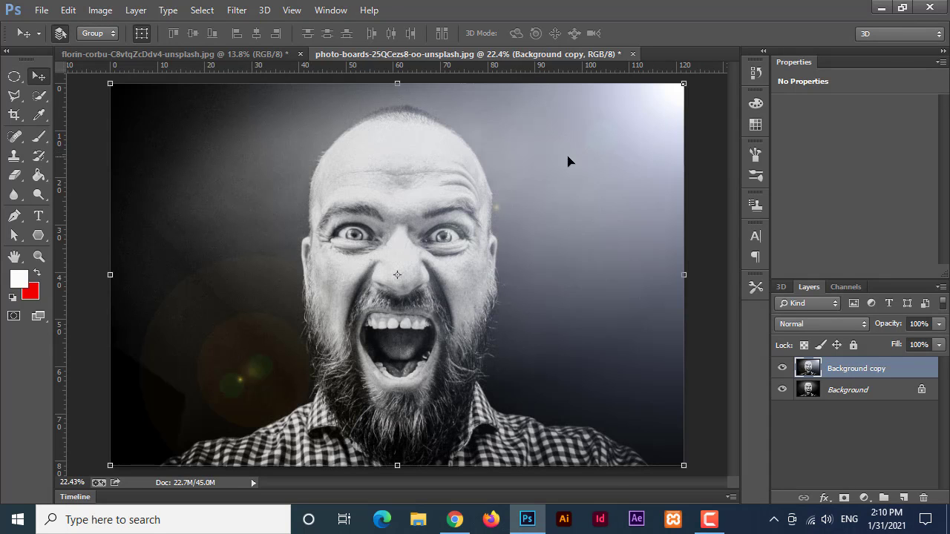
Add a second 105mm Prime lens flare at 142% brightness in the photo's upper-left corner
{"action": "left_click", "coordinate": [236, 9]}
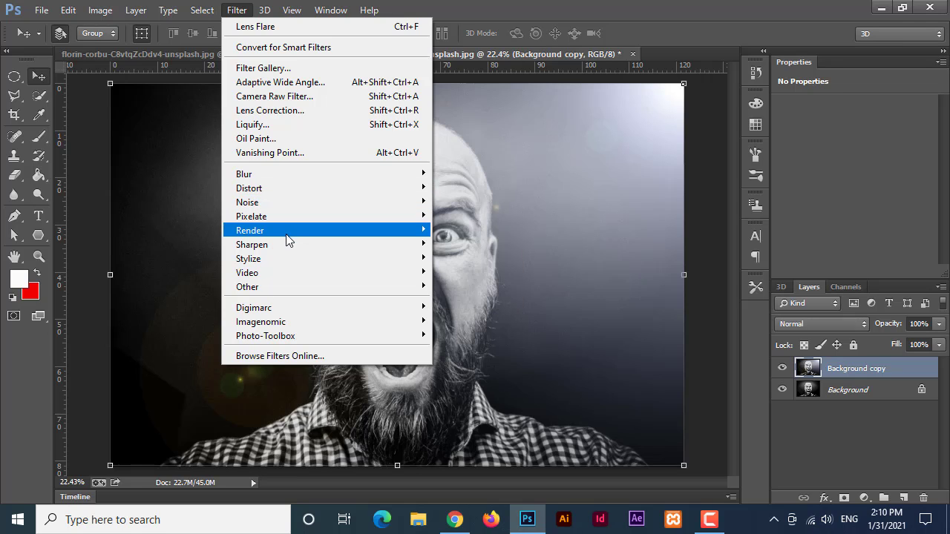
{"action": "mouse_move", "coordinate": [293, 230]}
{"action": "left_click", "coordinate": [480, 270]}
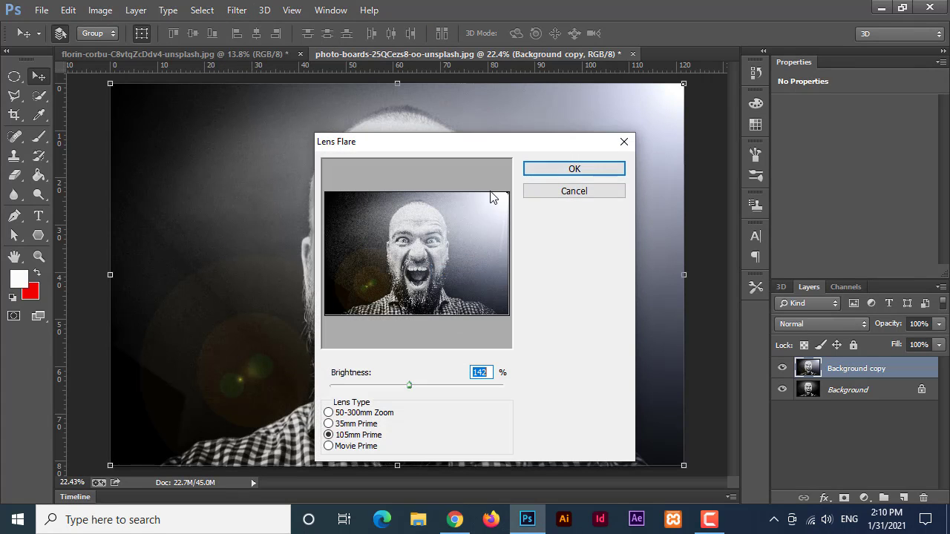
{"action": "left_click_drag", "start_coordinate": [499, 208], "coordinate": [296, 181]}
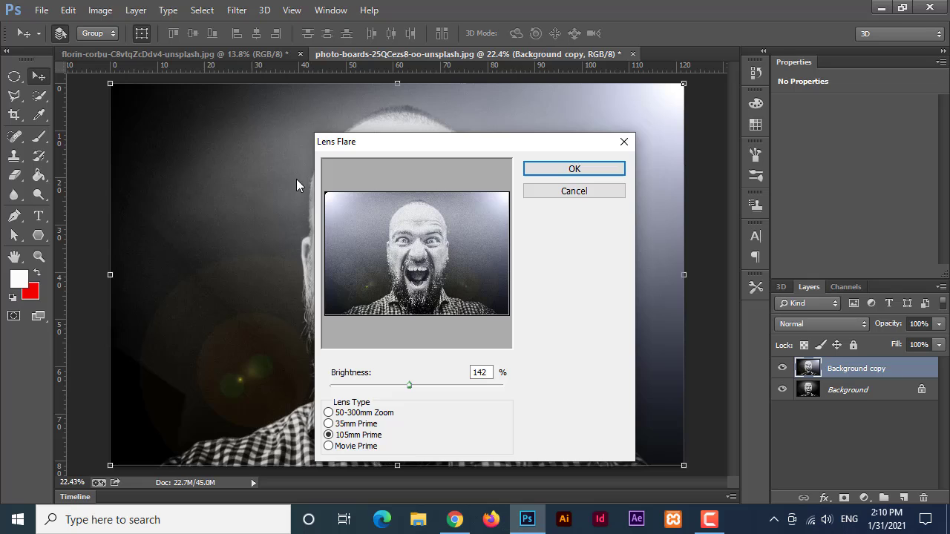
{"action": "left_click", "coordinate": [572, 169]}
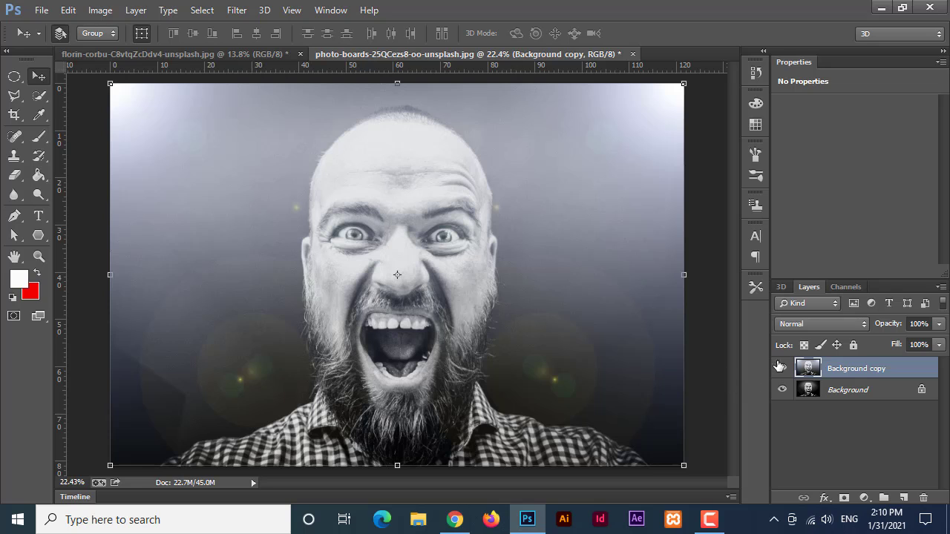
Add a gradient fill layer above the background copy, fading from red ff0000 to transparent
{"action": "left_click", "coordinate": [864, 498]}
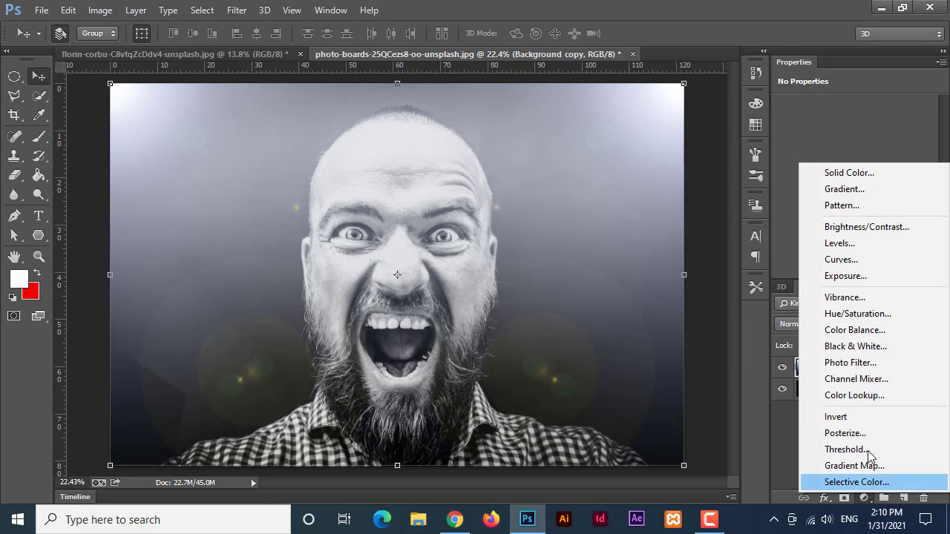
{"action": "left_click", "coordinate": [844, 188]}
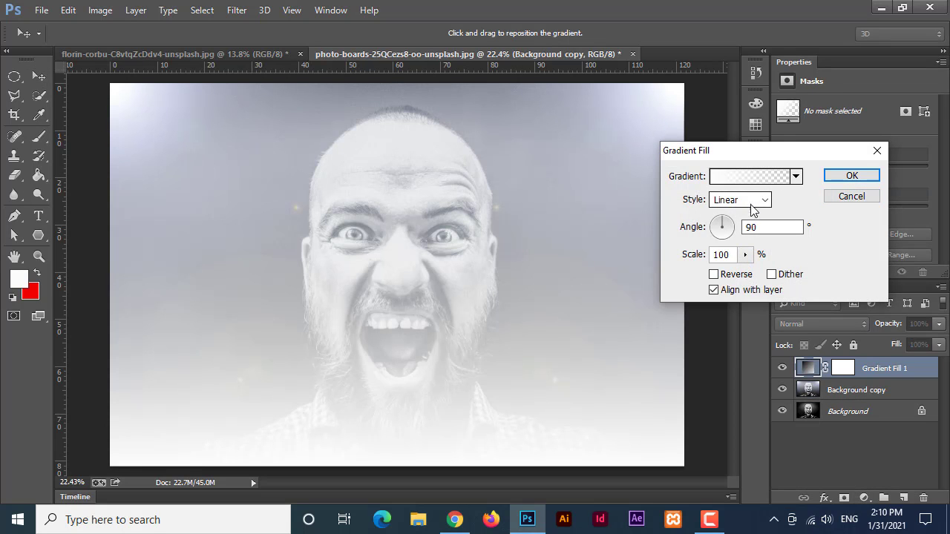
{"action": "left_click", "coordinate": [720, 178]}
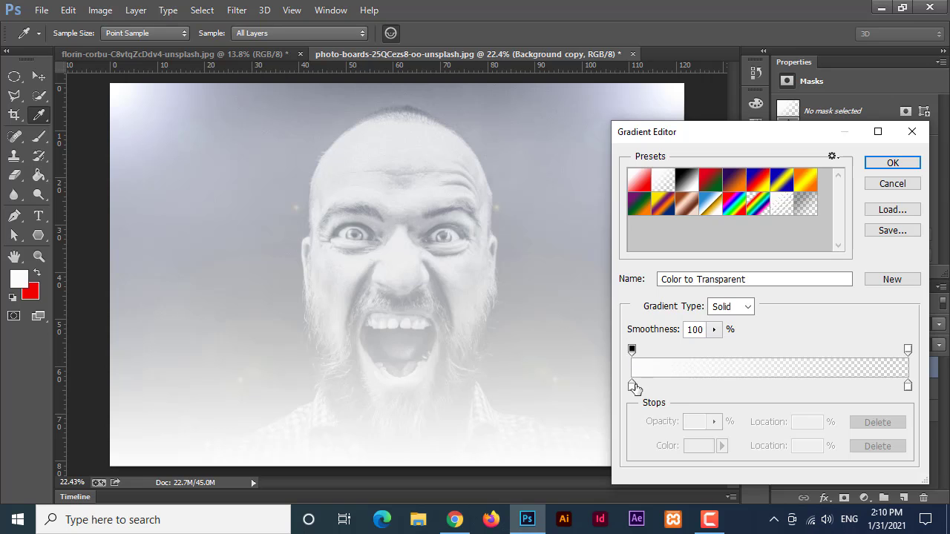
{"action": "left_click", "coordinate": [632, 385]}
{"action": "left_click", "coordinate": [693, 446]}
{"action": "type", "text": "ff0000"}
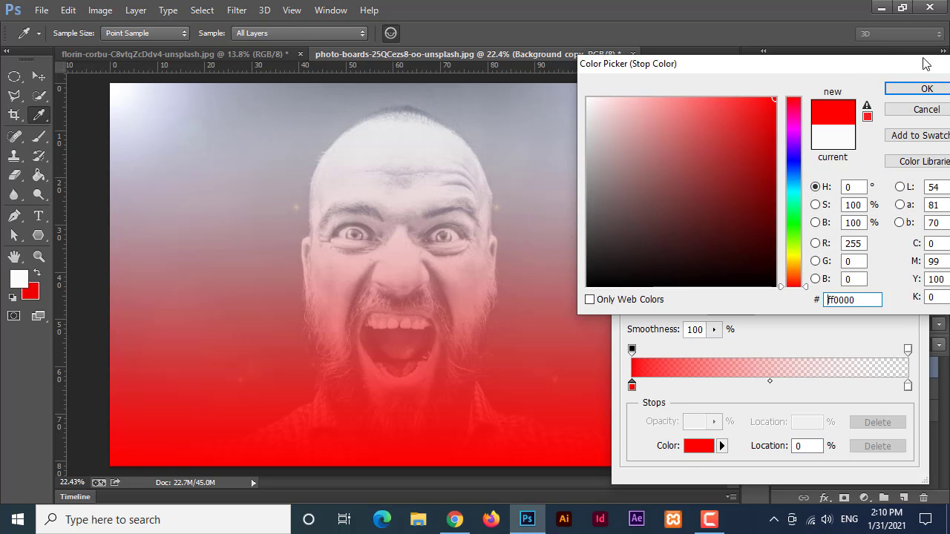
{"action": "left_click", "coordinate": [926, 88]}
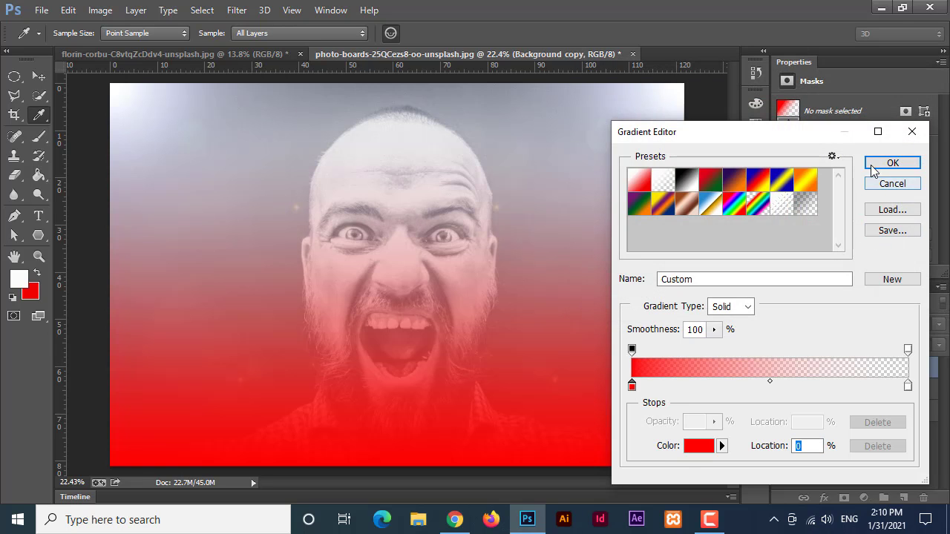
{"action": "left_click", "coordinate": [902, 161]}
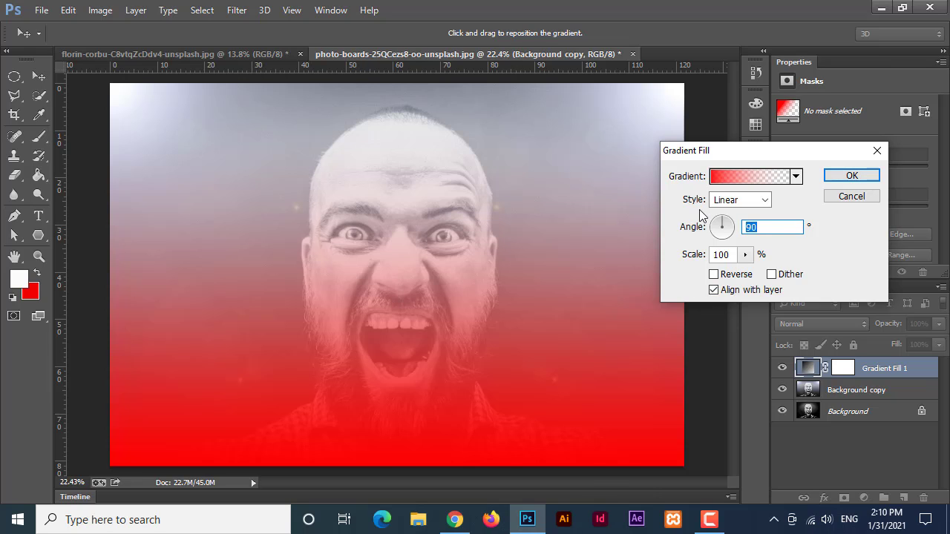
Set the gradient fill's angle to 0° and scale to 22%, and position its soft edge down the middle of the face
{"action": "type", "text": "0"}
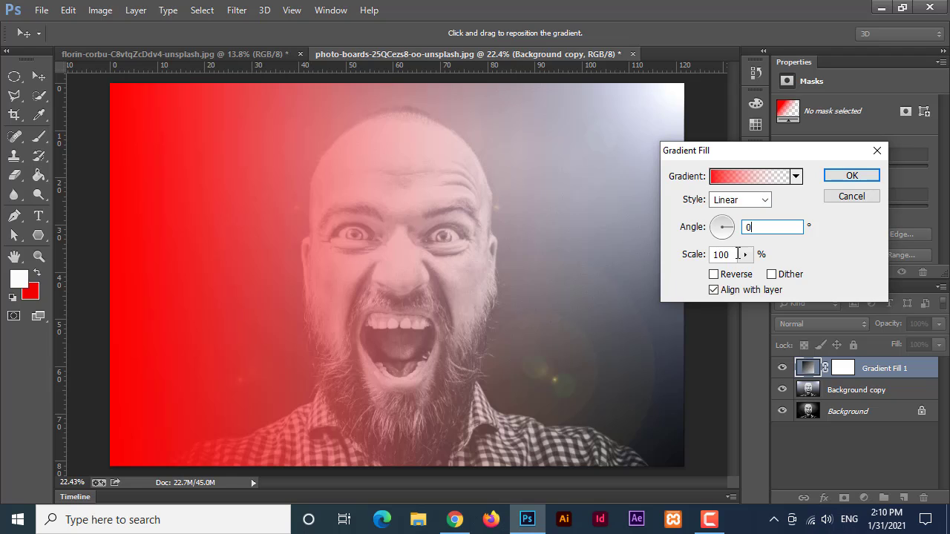
{"action": "left_click", "coordinate": [745, 254]}
{"action": "left_click_drag", "start_coordinate": [742, 273], "coordinate": [737, 273]}
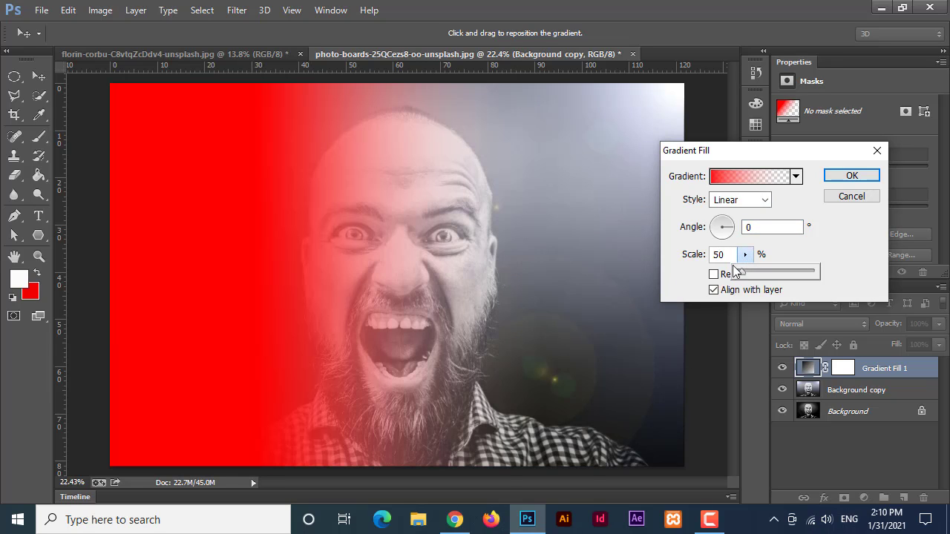
{"action": "left_click", "coordinate": [724, 254]}
{"action": "scroll", "coordinate": [724, 254], "scroll_direction": "down", "scroll_amount": 20}
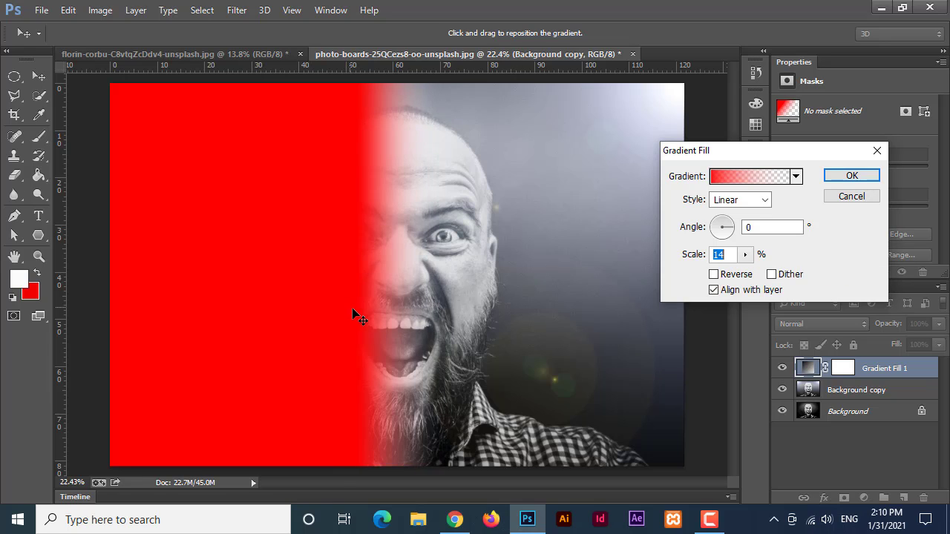
{"action": "left_click_drag", "start_coordinate": [350, 308], "coordinate": [359, 310]}
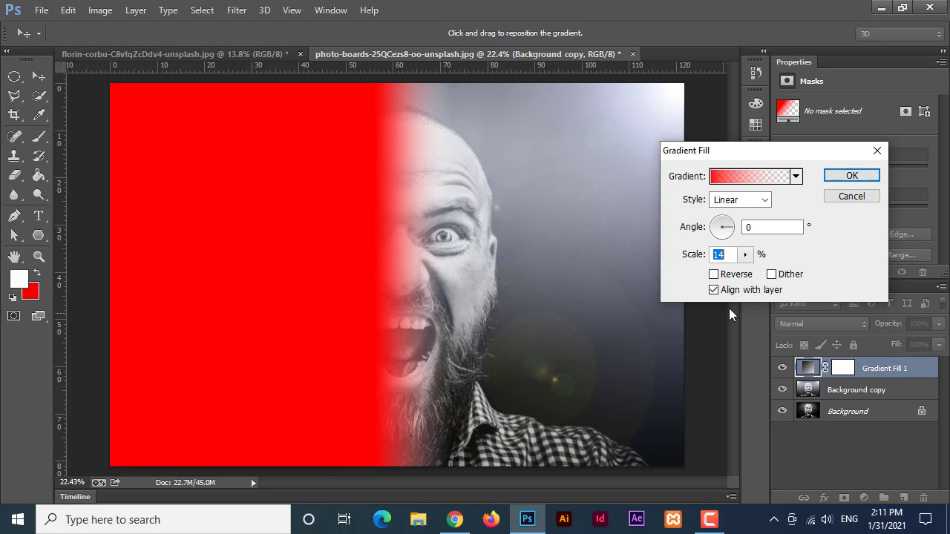
{"action": "scroll", "coordinate": [732, 258], "scroll_direction": "up", "scroll_amount": 8}
{"action": "left_click_drag", "start_coordinate": [345, 282], "coordinate": [323, 281]}
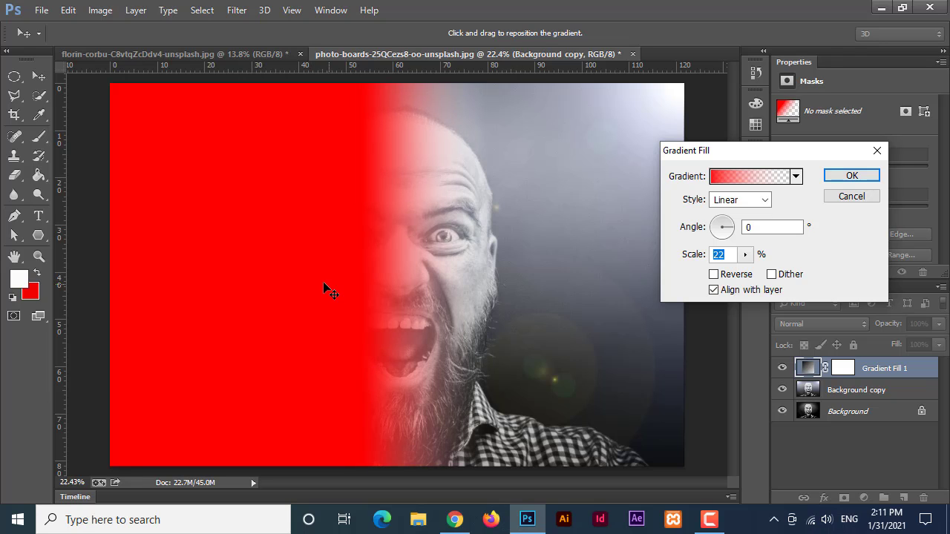
{"action": "left_click", "coordinate": [835, 176]}
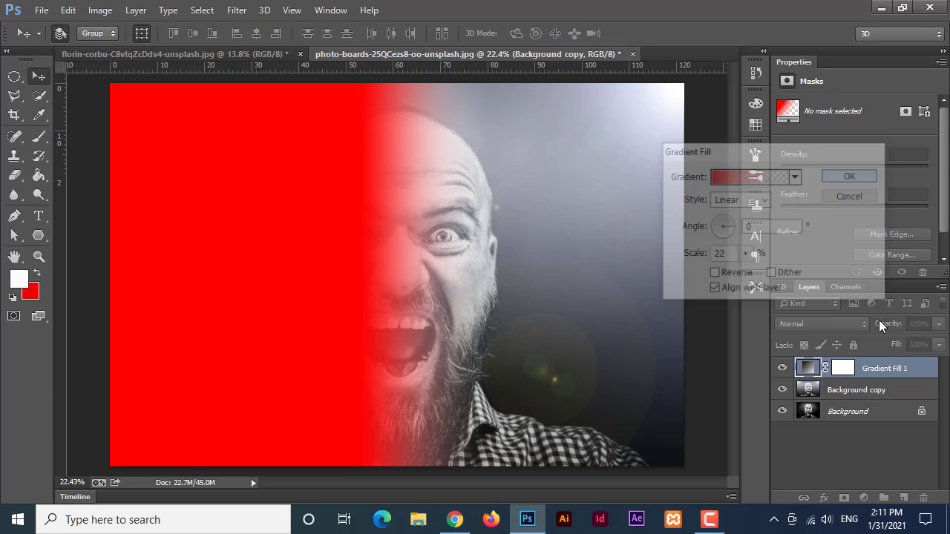
Set the red gradient fill layer's blend mode to Linear Burn
{"action": "left_click", "coordinate": [814, 324]}
{"action": "left_click", "coordinate": [797, 78]}
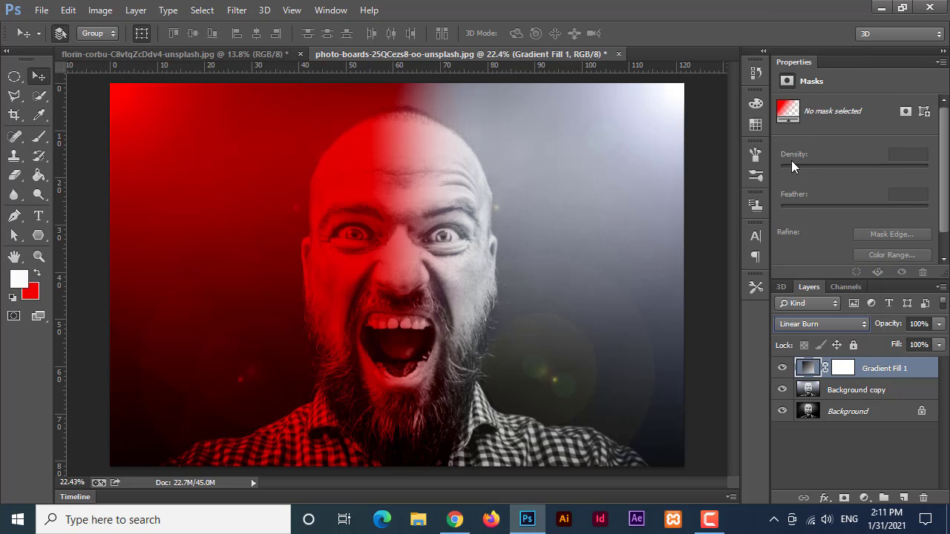
{"action": "scroll", "coordinate": [811, 324], "scroll_direction": "down", "scroll_amount": 1}
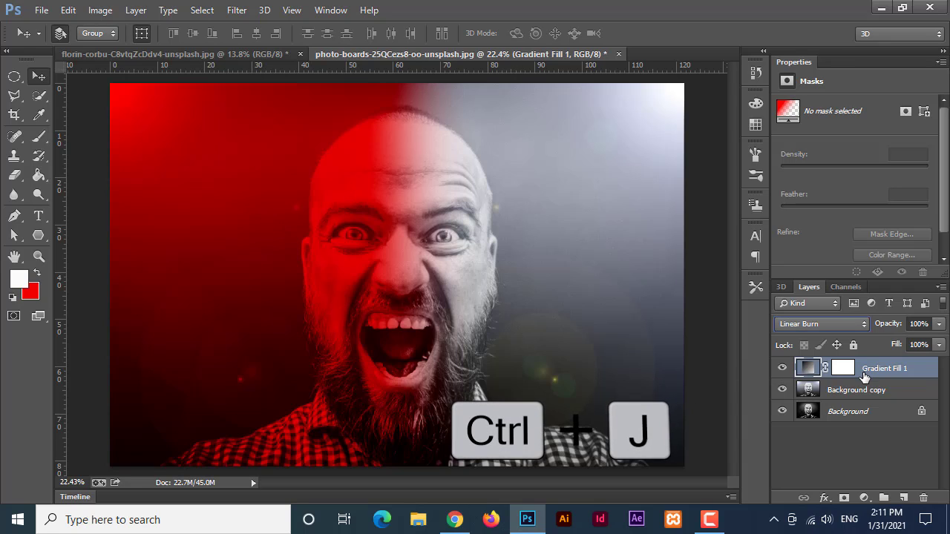
Duplicate the red gradient fill layer and set the copy's gradient angle to 180°
{"action": "key", "text": "ctrl+j"}
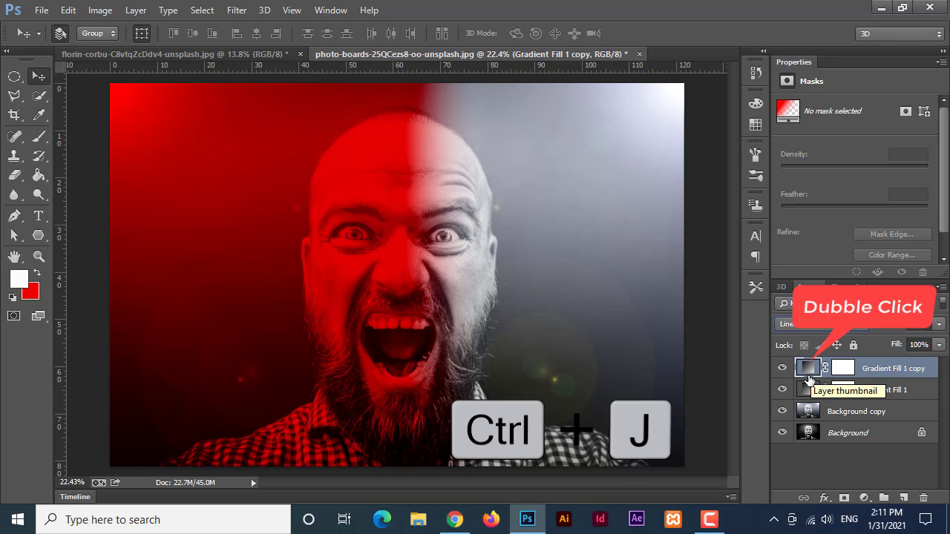
{"action": "double_click", "coordinate": [807, 368]}
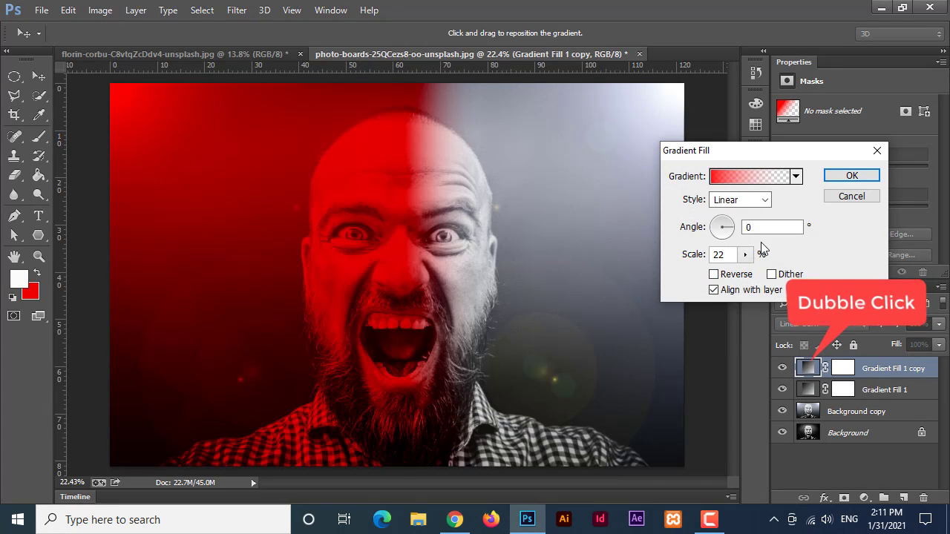
{"action": "double_click", "coordinate": [750, 227]}
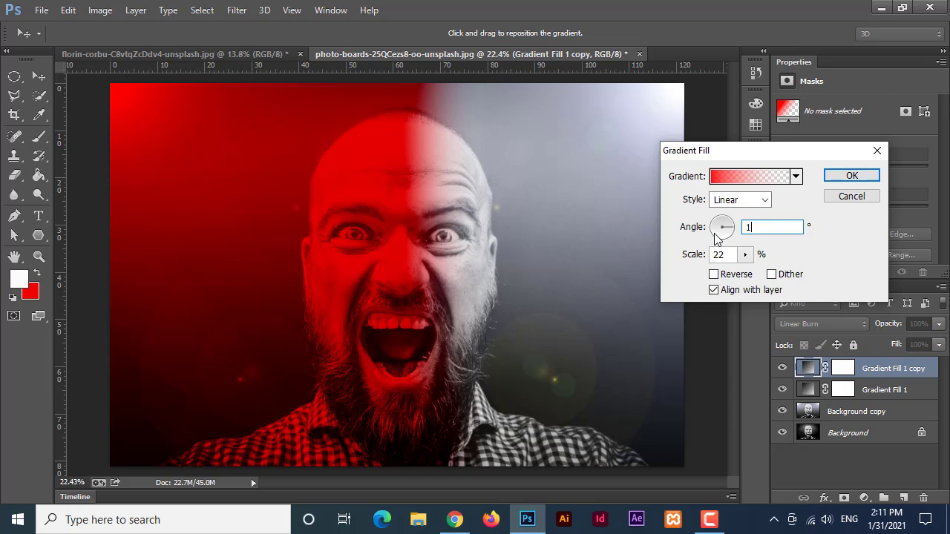
{"action": "type", "text": "180"}
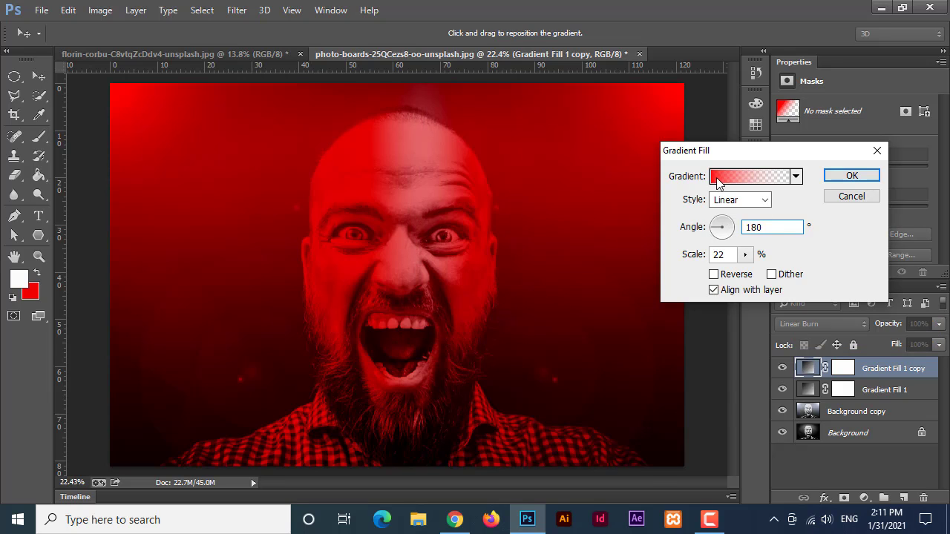
Change the red colour stop of the duplicated gradient fill to bright cyan, about 00d8ff
{"action": "left_click", "coordinate": [742, 176]}
{"action": "left_click", "coordinate": [631, 385]}
{"action": "left_click", "coordinate": [699, 445]}
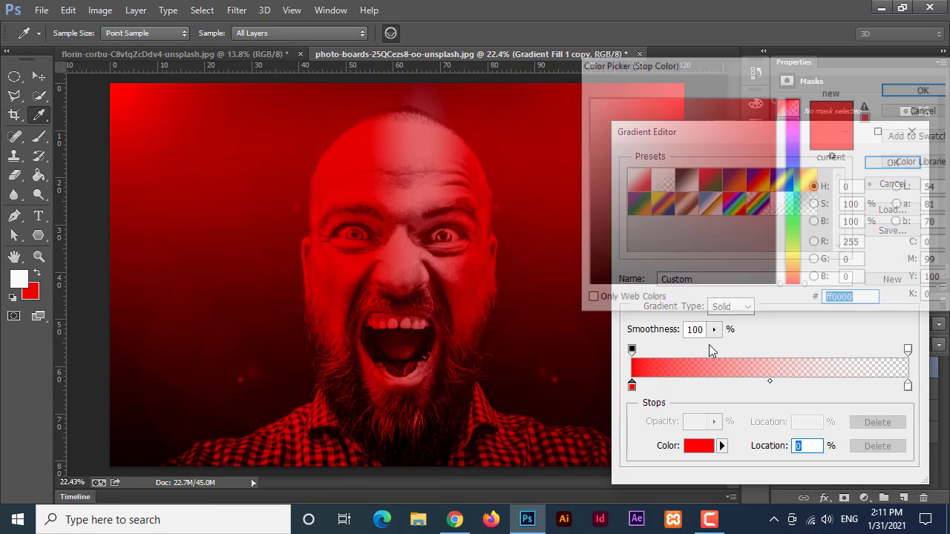
{"action": "left_click", "coordinate": [794, 185]}
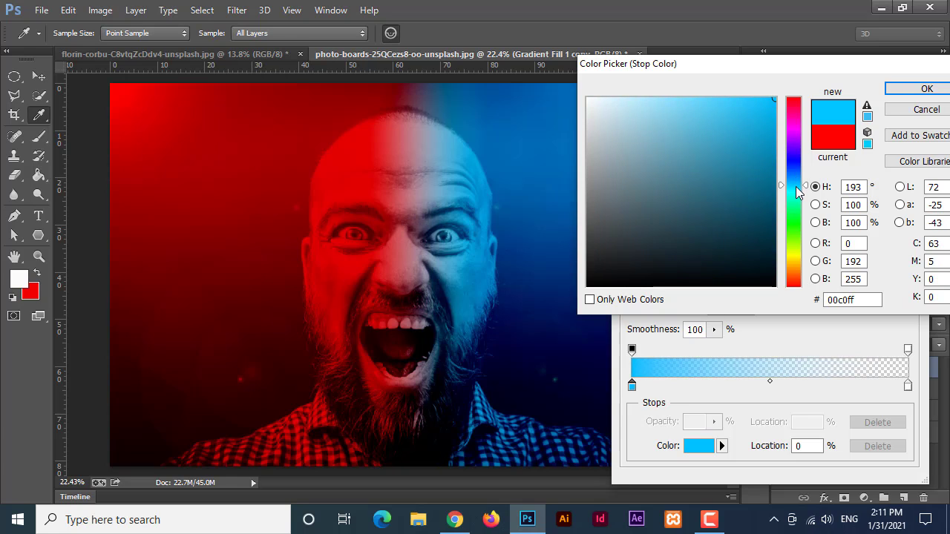
{"action": "left_click", "coordinate": [796, 187]}
{"action": "left_click", "coordinate": [794, 187]}
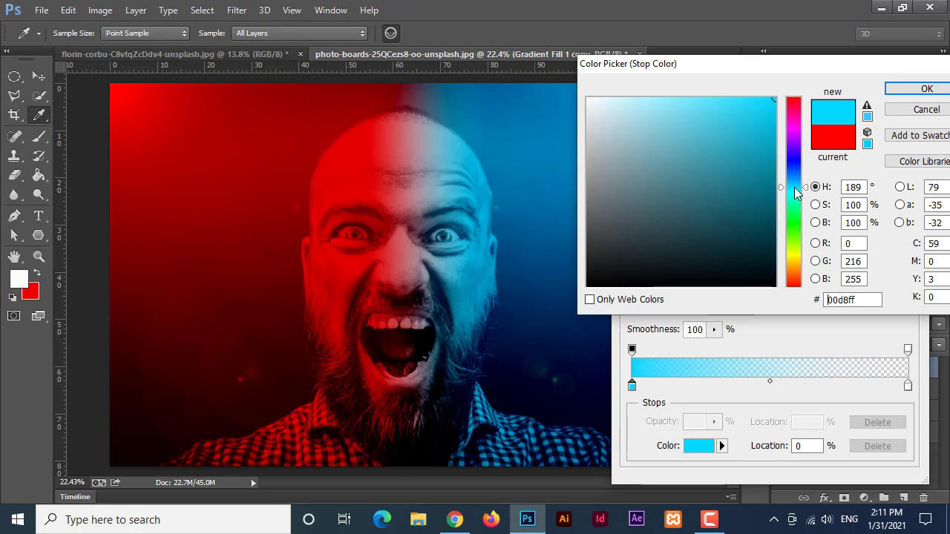
{"action": "left_click", "coordinate": [795, 186]}
{"action": "left_click", "coordinate": [794, 188]}
{"action": "left_click", "coordinate": [927, 89]}
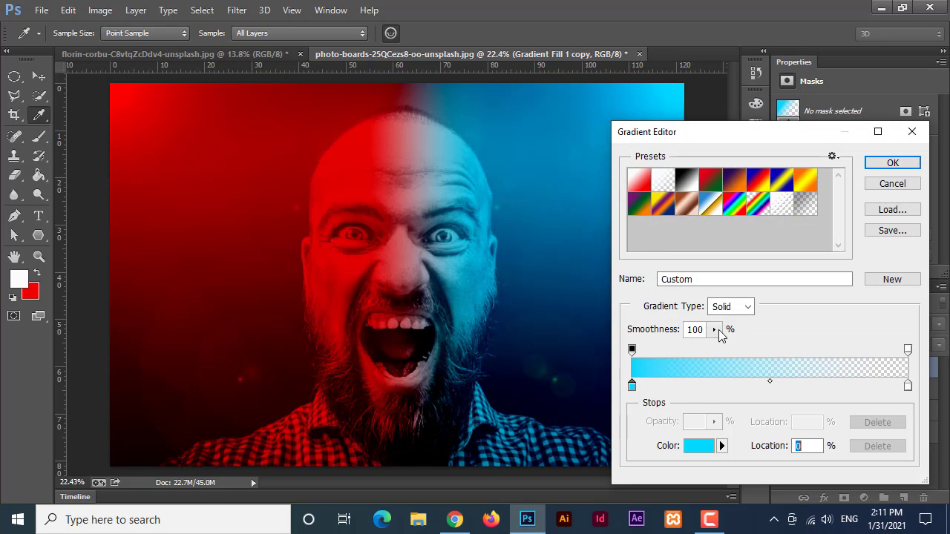
{"action": "left_click", "coordinate": [891, 164]}
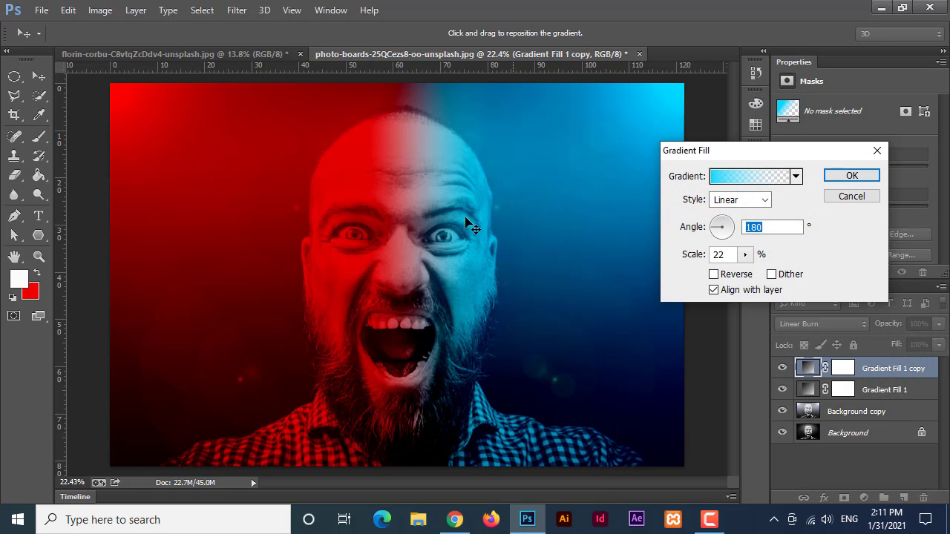
Shift the cyan gradient's soft edge towards the middle of the face so it meets the red side, and apply the fill
{"action": "left_click_drag", "start_coordinate": [466, 221], "coordinate": [438, 220]}
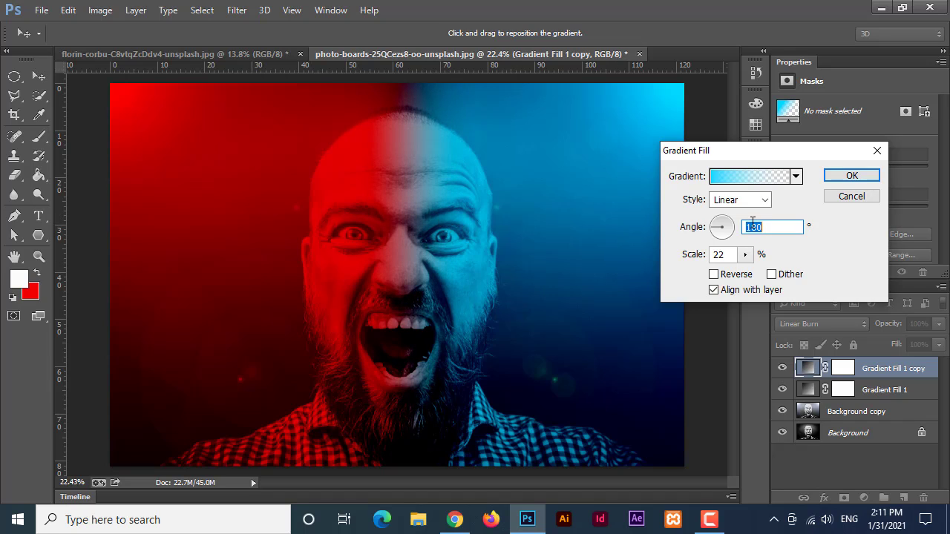
{"action": "left_click", "coordinate": [852, 175]}
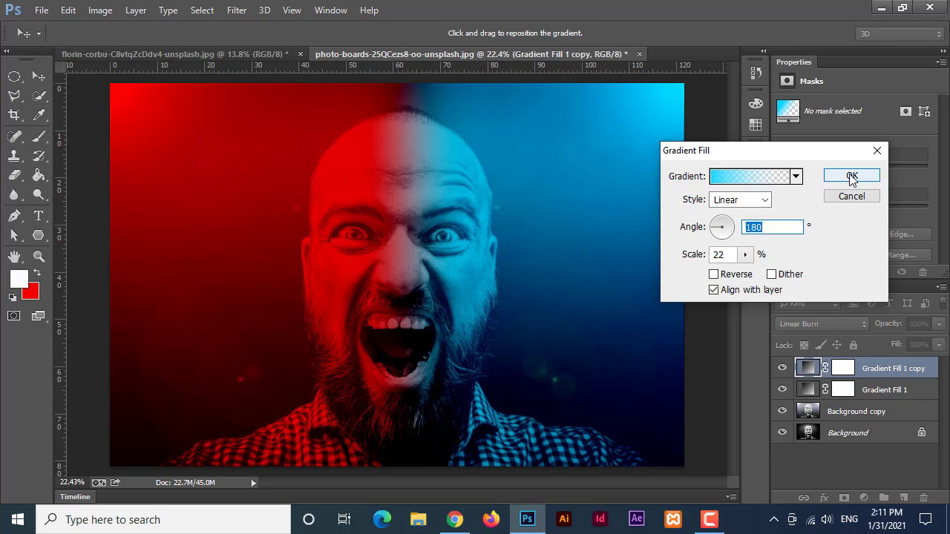
{"action": "scroll", "coordinate": [566, 263], "scroll_direction": "down", "scroll_amount": 3}
{"action": "scroll", "coordinate": [455, 276], "scroll_direction": "up", "scroll_amount": 3}
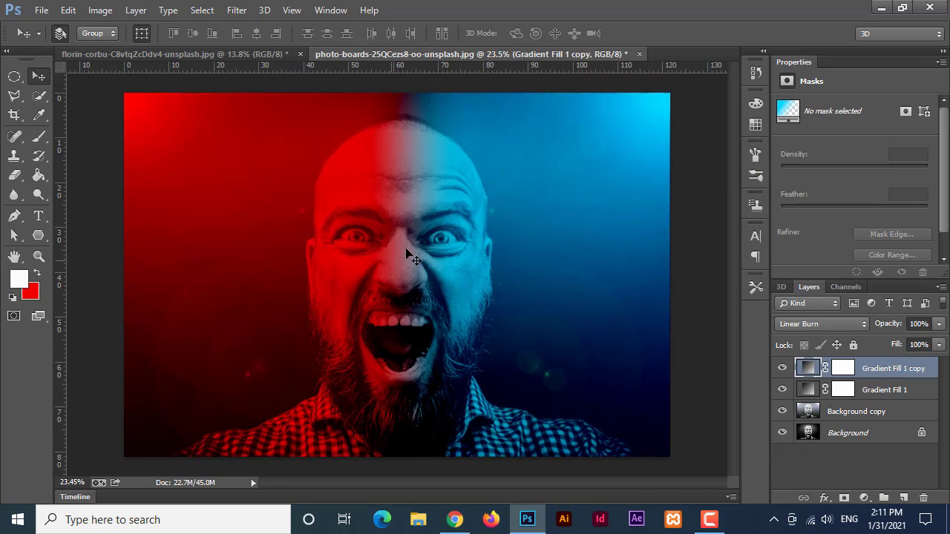
Add a new layer above the background copy and paint the eyeball on the cyan side white with the Brush at 100% opacity
{"action": "scroll", "coordinate": [407, 255], "scroll_direction": "up", "scroll_amount": 5}
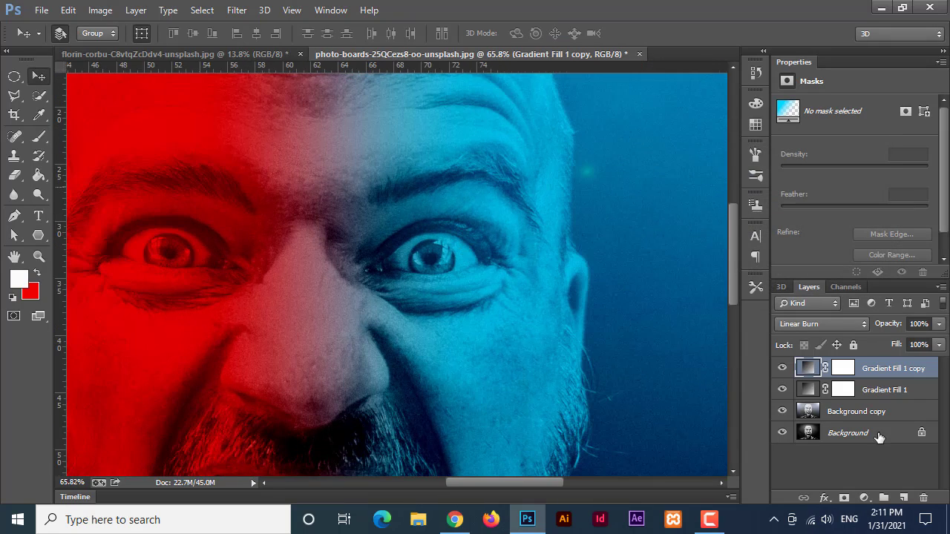
{"action": "left_click", "coordinate": [848, 413]}
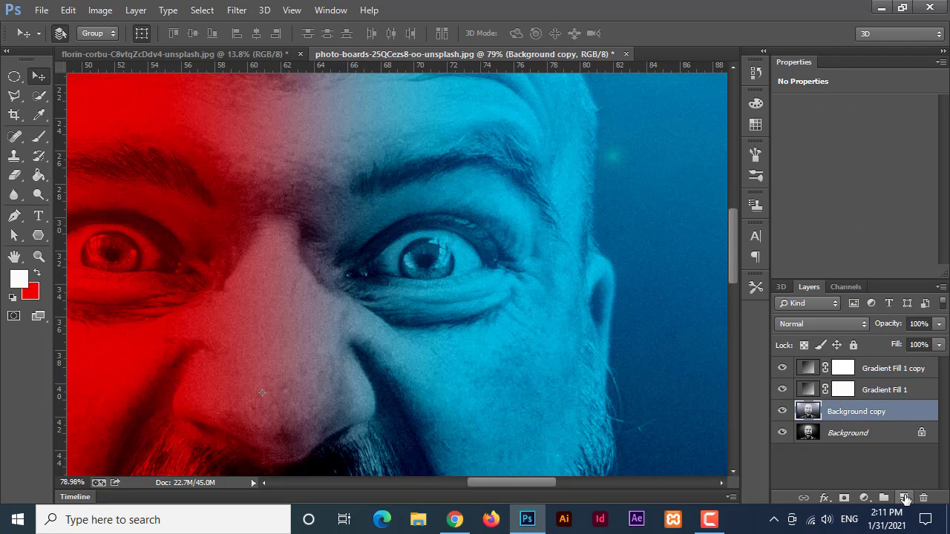
{"action": "left_click", "coordinate": [905, 498]}
{"action": "scroll", "coordinate": [549, 318], "scroll_direction": "up", "scroll_amount": 2}
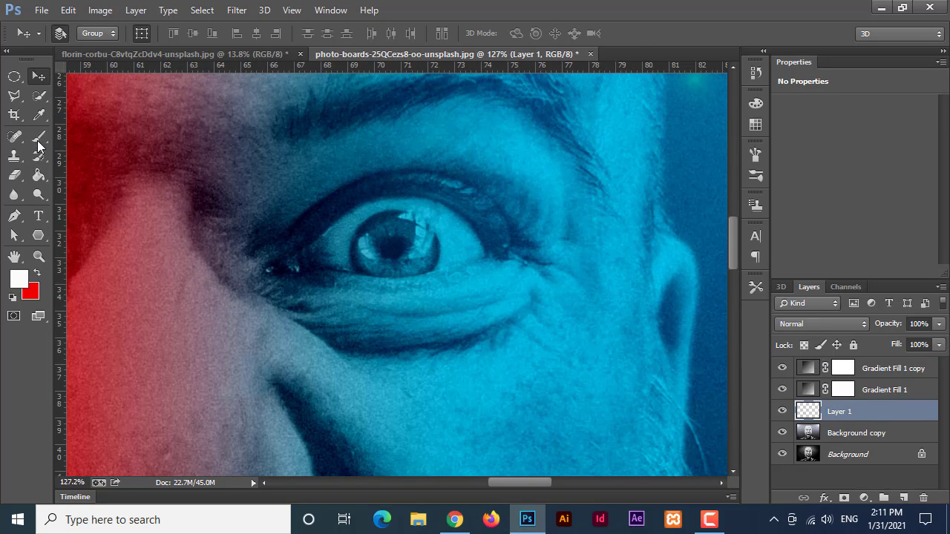
{"action": "key", "text": "b"}
{"action": "scroll", "coordinate": [438, 252], "scroll_direction": "up", "scroll_amount": 1}
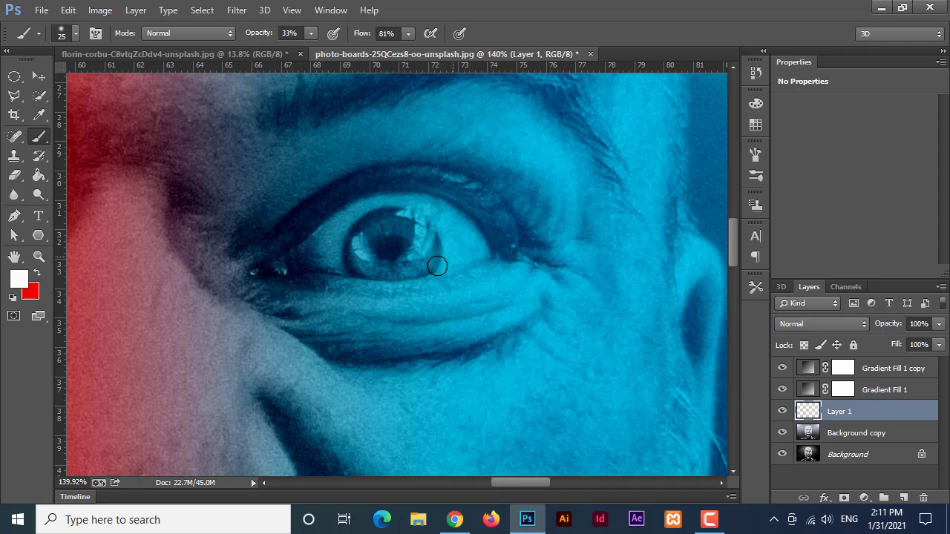
{"action": "left_click_drag", "start_coordinate": [426, 250], "coordinate": [410, 243]}
{"action": "left_click_drag", "start_coordinate": [313, 35], "coordinate": [401, 63]}
{"action": "mouse_move", "coordinate": [427, 258]}
{"action": "left_mouse_down"}
{"action": "mouse_move", "coordinate": [361, 269]}
{"action": "mouse_move", "coordinate": [514, 281]}
{"action": "mouse_move", "coordinate": [345, 265]}
{"action": "mouse_move", "coordinate": [328, 238]}
{"action": "mouse_move", "coordinate": [368, 212]}
{"action": "mouse_move", "coordinate": [439, 215]}
{"action": "mouse_move", "coordinate": [479, 251]}
{"action": "mouse_move", "coordinate": [374, 230]}
{"action": "mouse_move", "coordinate": [400, 262]}
{"action": "left_mouse_up"}
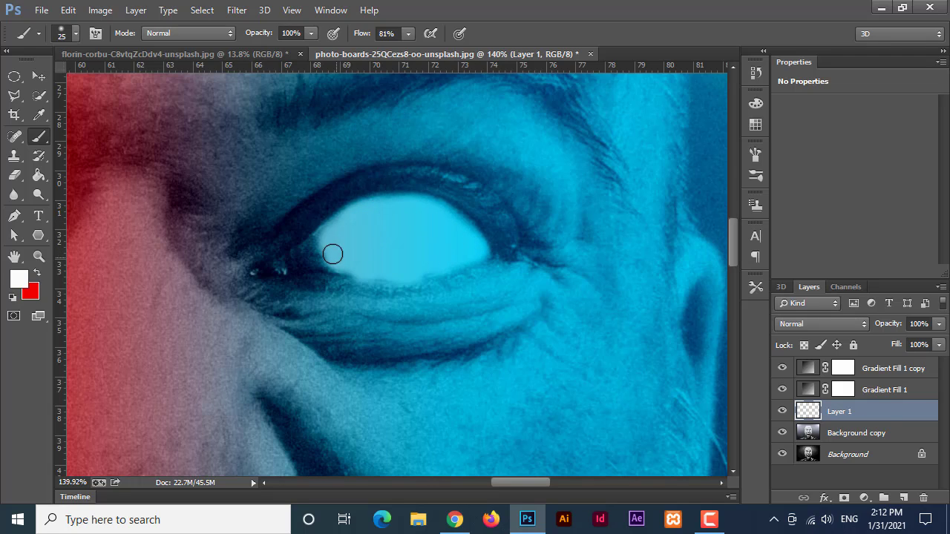
Add a layer mask to the painted eye layer and refine the eye's edges with black and white, softening them at 43% brush opacity
{"action": "left_click", "coordinate": [844, 497]}
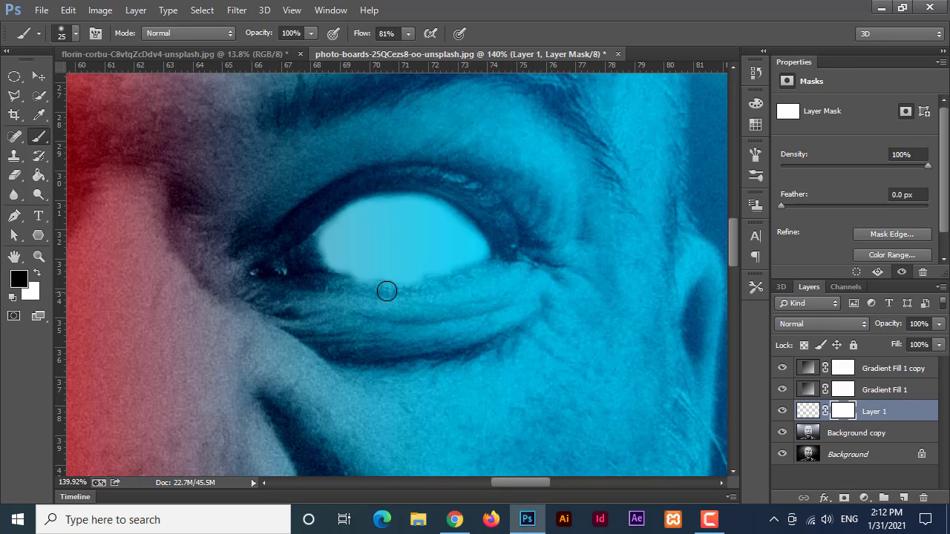
{"action": "key", "text": "x"}
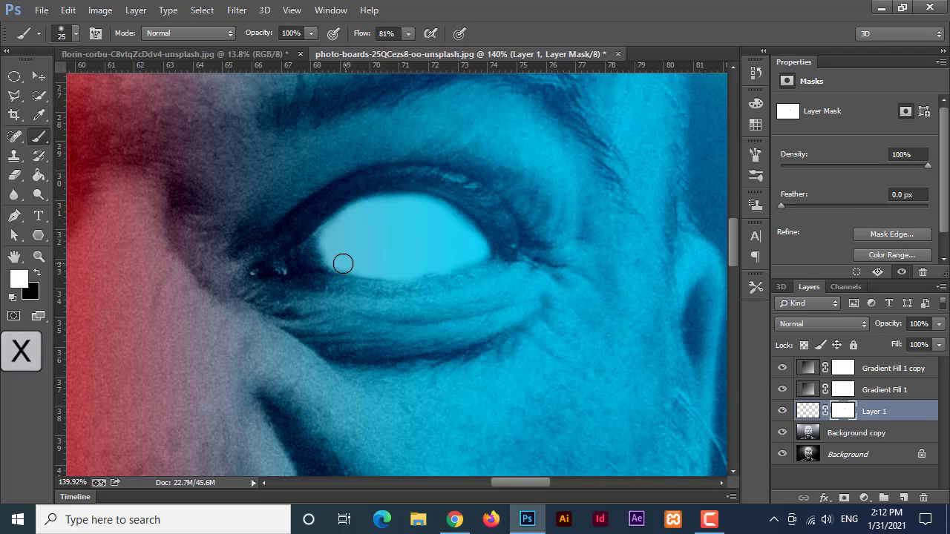
{"action": "key", "text": "x"}
{"action": "key", "text": "4"}
{"action": "key", "text": "3"}
{"action": "left_click_drag", "start_coordinate": [321, 227], "coordinate": [473, 231]}
{"action": "key", "text": "x"}
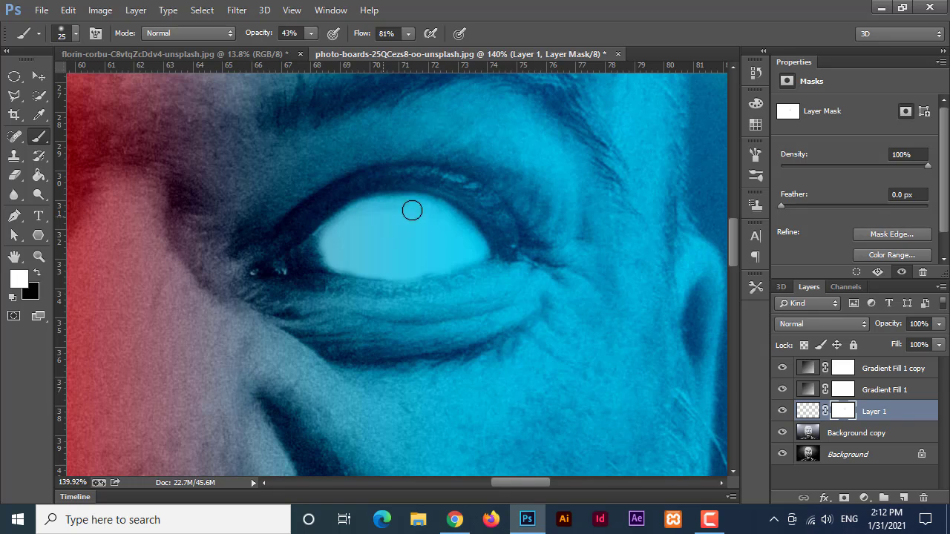
{"action": "key", "text": "x"}
{"action": "scroll", "coordinate": [326, 260], "scroll_direction": "down", "scroll_amount": 4}
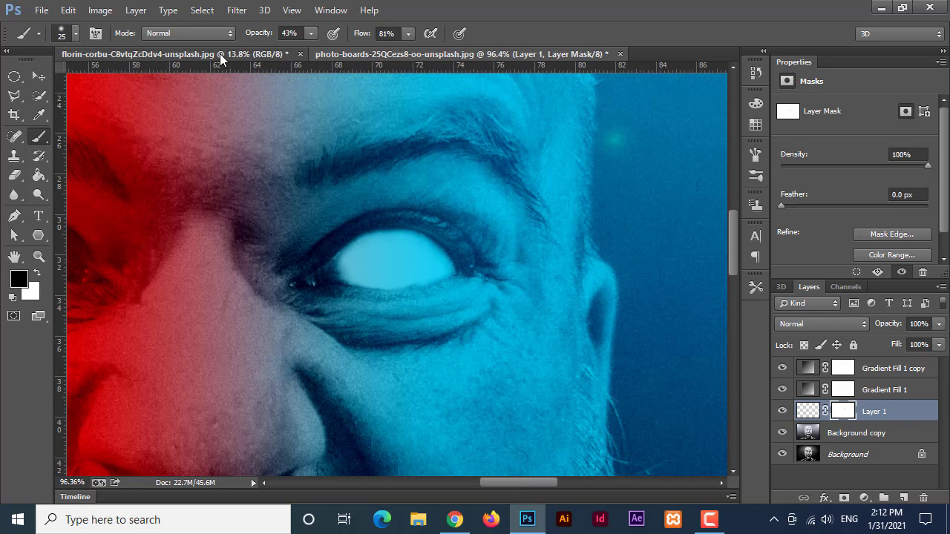
Cut a circular area out of the large bubble in the florin-corbu photo and paste it into the portrait over the cyan-side eye
{"action": "left_click", "coordinate": [174, 54]}
{"action": "scroll", "coordinate": [401, 344], "scroll_direction": "up", "scroll_amount": 3}
{"action": "scroll", "coordinate": [402, 345], "scroll_direction": "up", "scroll_amount": 8}
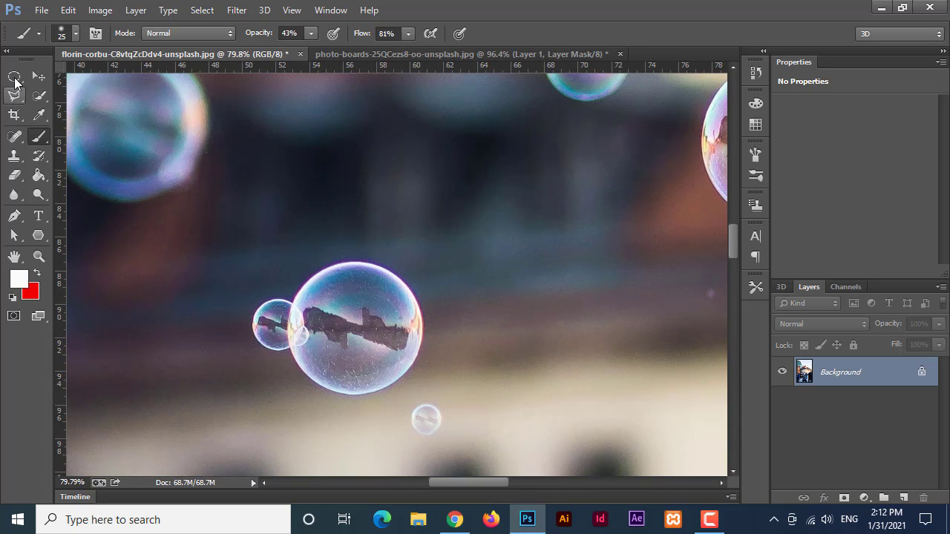
{"action": "left_click", "coordinate": [15, 78]}
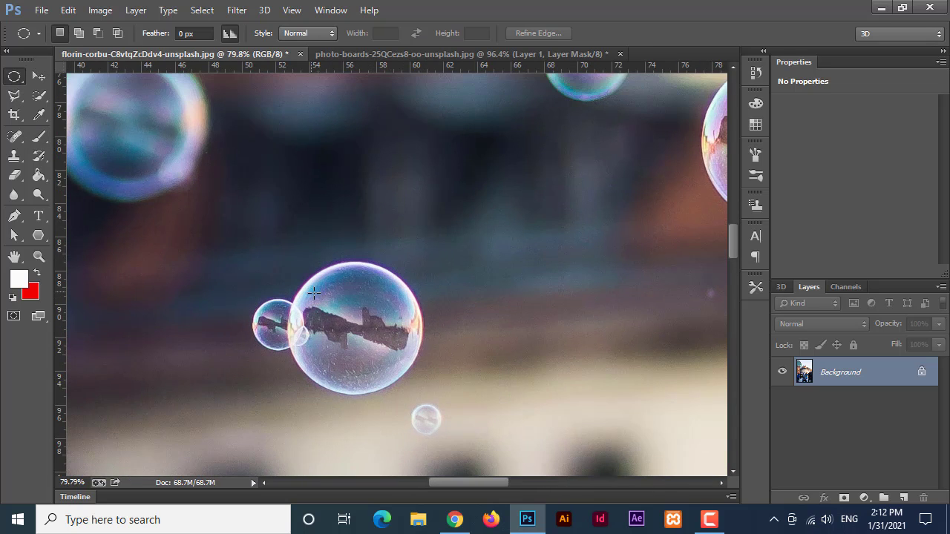
{"action": "left_click_drag", "start_coordinate": [314, 293], "coordinate": [449, 385]}
{"action": "key", "text": "ctrl+x"}
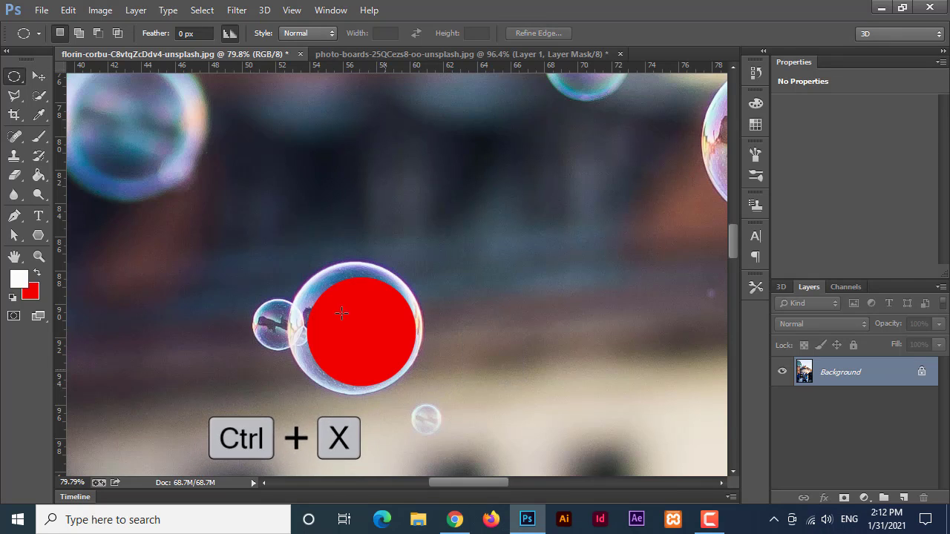
{"action": "left_click", "coordinate": [388, 52]}
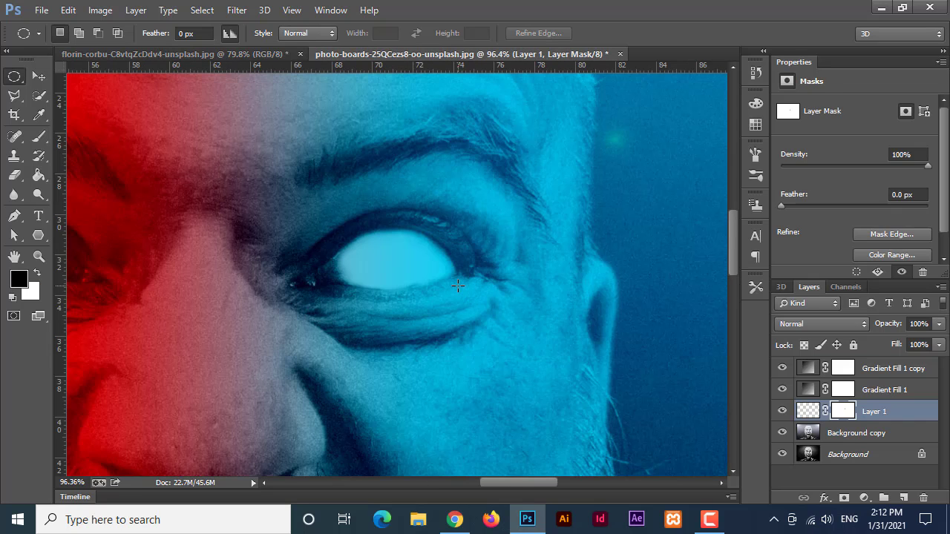
{"action": "key", "text": "ctrl+v"}
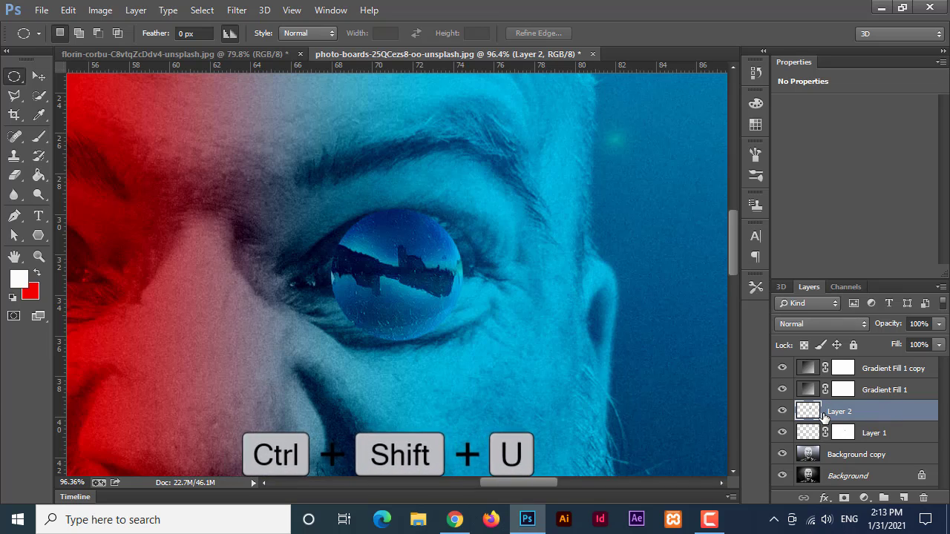
Desaturate the pasted bubble layer and set its fill to 46%
{"action": "key", "text": "ctrl+shift+u"}
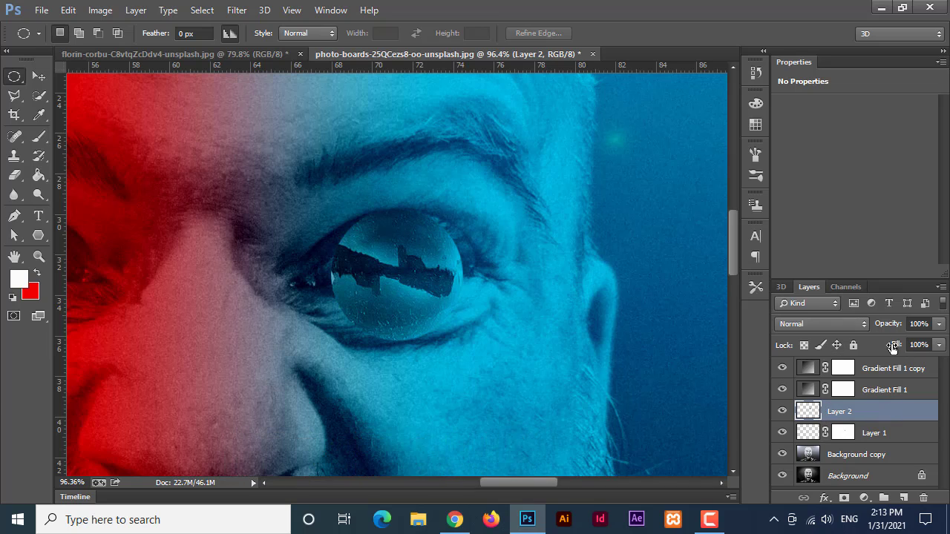
{"action": "mouse_move", "coordinate": [881, 345]}
{"action": "left_mouse_down"}
{"action": "mouse_move", "coordinate": [905, 347]}
{"action": "mouse_move", "coordinate": [871, 348]}
{"action": "left_mouse_up"}
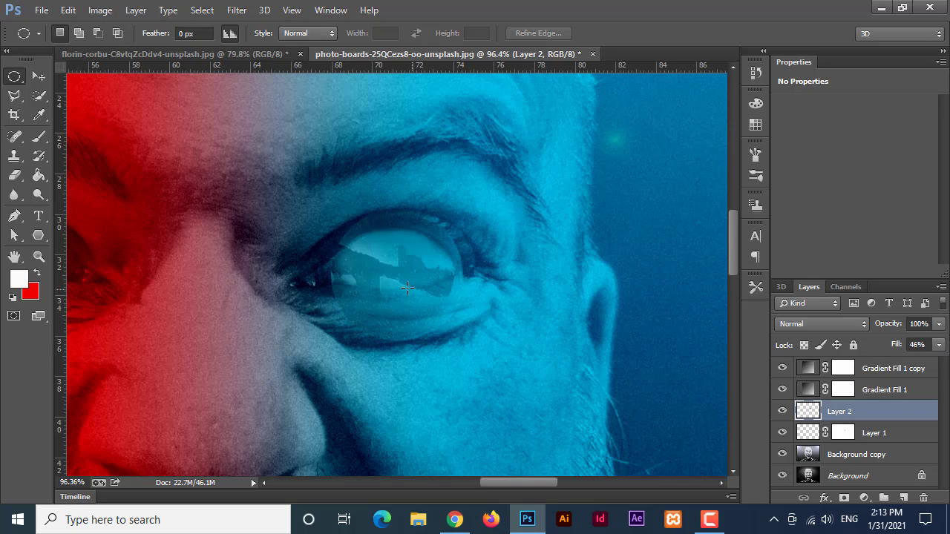
Try to reposition the bubble layer over the eye with the Move tool
{"action": "left_click", "coordinate": [41, 79]}
{"action": "mouse_move", "coordinate": [427, 286]}
{"action": "left_mouse_down"}
{"action": "mouse_move", "coordinate": [424, 275]}
{"action": "mouse_move", "coordinate": [393, 290]}
{"action": "mouse_move", "coordinate": [382, 266]}
{"action": "mouse_move", "coordinate": [445, 319]}
{"action": "left_mouse_up"}
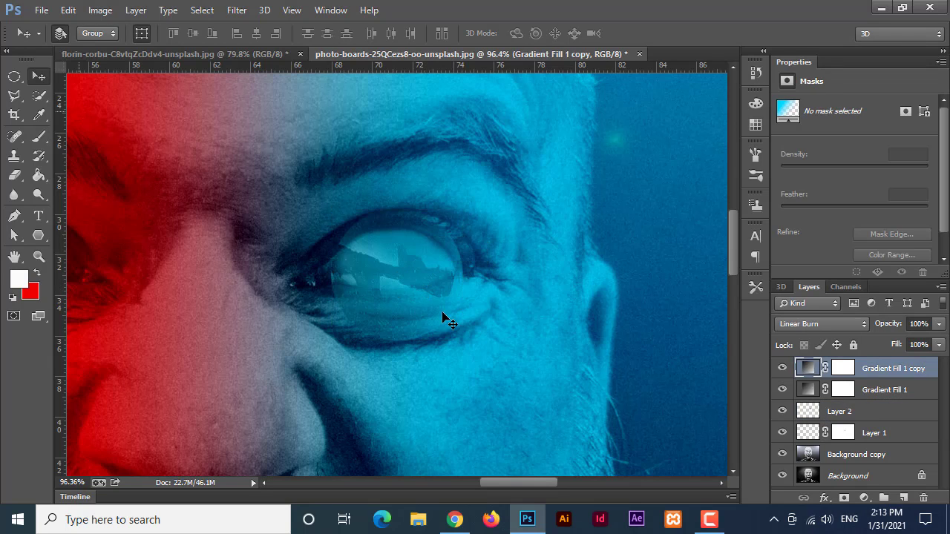
{"action": "left_click", "coordinate": [835, 416]}
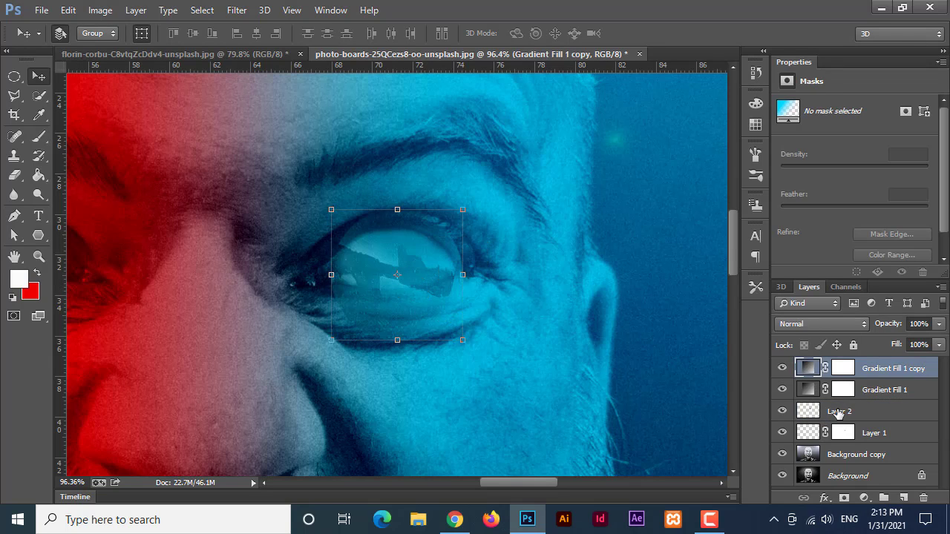
{"action": "left_click_drag", "start_coordinate": [410, 300], "coordinate": [429, 285]}
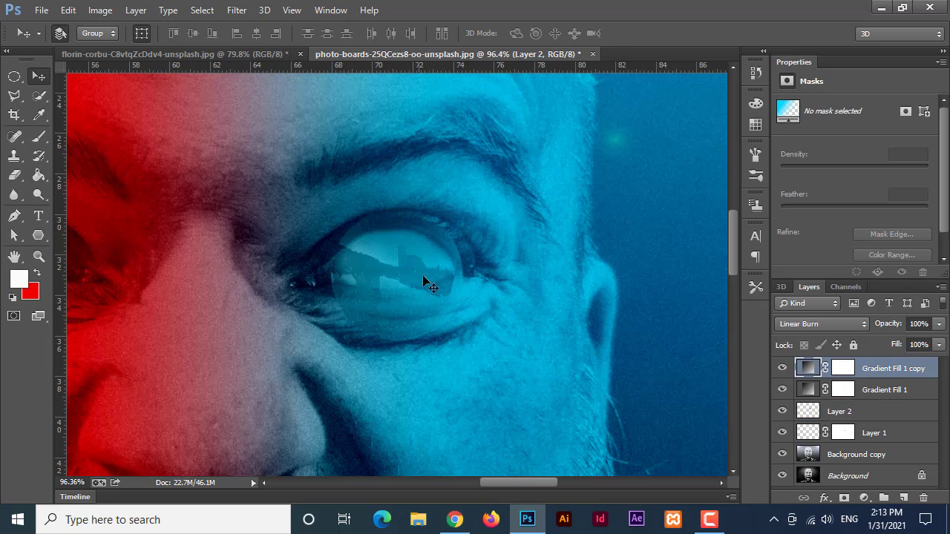
Move the bubble layer slightly upward over the eyeball with Free Transform, to about X 2016 px, Y 917 px
{"action": "left_click", "coordinate": [850, 413]}
{"action": "key", "text": "ctrl+t"}
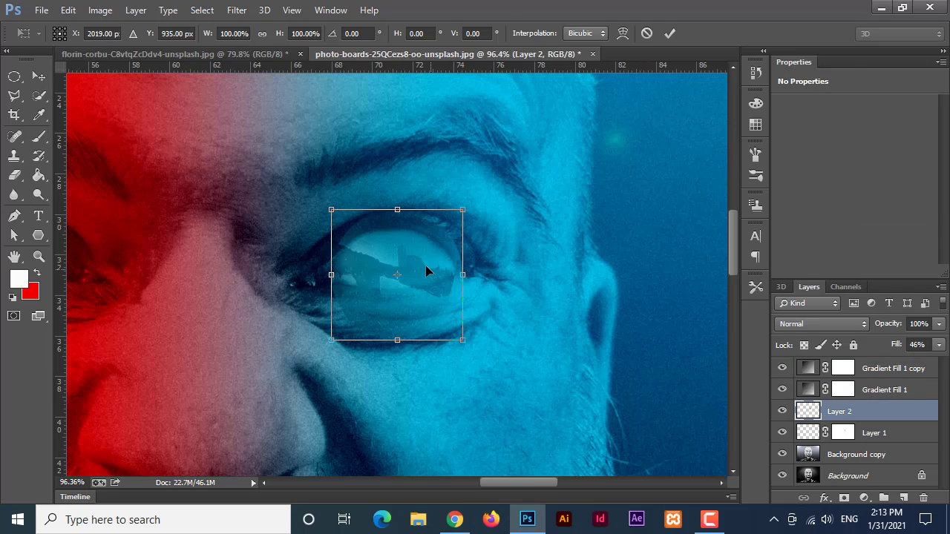
{"action": "left_click_drag", "start_coordinate": [425, 265], "coordinate": [426, 260]}
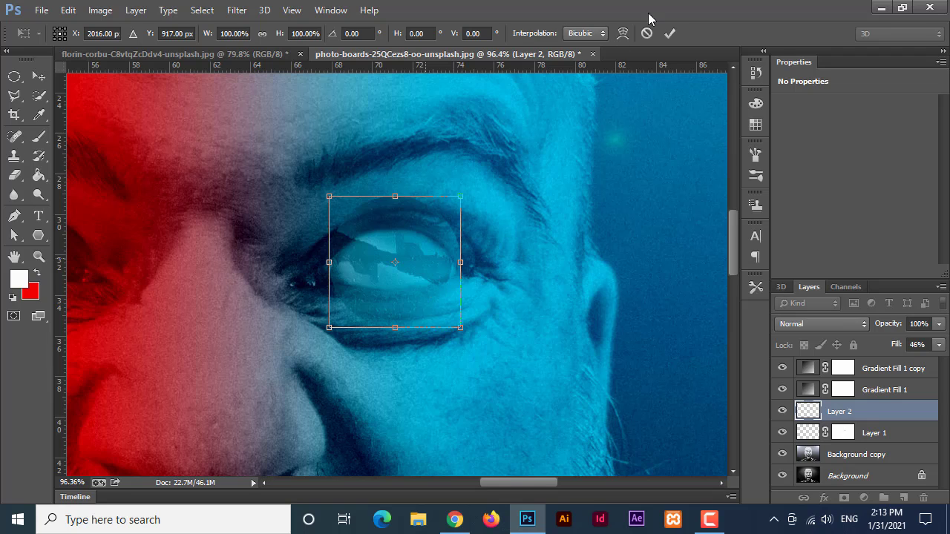
{"action": "left_click", "coordinate": [670, 33]}
Add a layer mask to the bubble layer over the eye
{"action": "scroll", "coordinate": [353, 226], "scroll_direction": "up", "scroll_amount": 2}
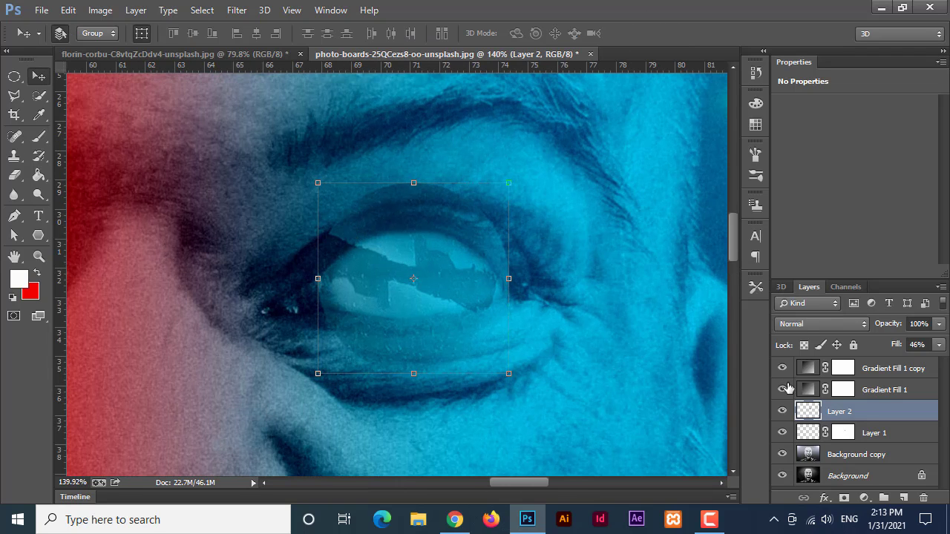
{"action": "left_click", "coordinate": [844, 498]}
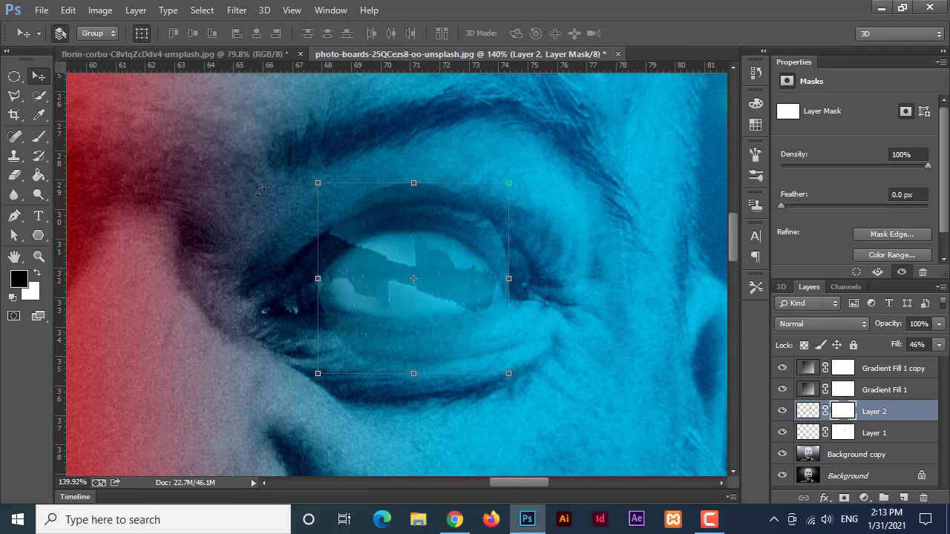
Mask away the bubble overlay outside the eyeball with a black brush at 100% opacity
{"action": "left_click", "coordinate": [38, 136]}
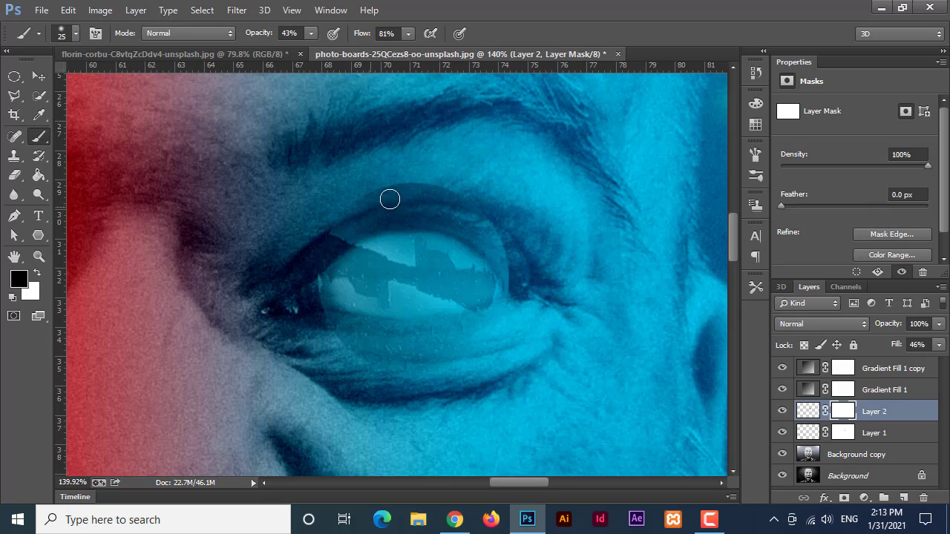
{"action": "left_click", "coordinate": [311, 33]}
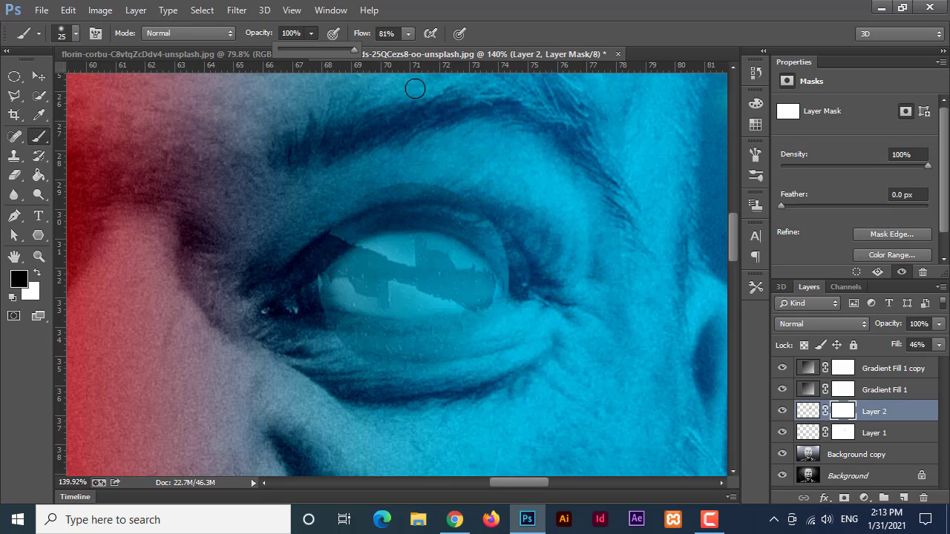
{"action": "left_click", "coordinate": [372, 212]}
{"action": "mouse_move", "coordinate": [453, 202]}
{"action": "left_mouse_down"}
{"action": "mouse_move", "coordinate": [327, 232]}
{"action": "mouse_move", "coordinate": [311, 276]}
{"action": "mouse_move", "coordinate": [410, 370]}
{"action": "mouse_move", "coordinate": [328, 329]}
{"action": "mouse_move", "coordinate": [374, 336]}
{"action": "mouse_move", "coordinate": [502, 306]}
{"action": "mouse_move", "coordinate": [508, 297]}
{"action": "mouse_move", "coordinate": [477, 242]}
{"action": "mouse_move", "coordinate": [326, 268]}
{"action": "left_mouse_up"}
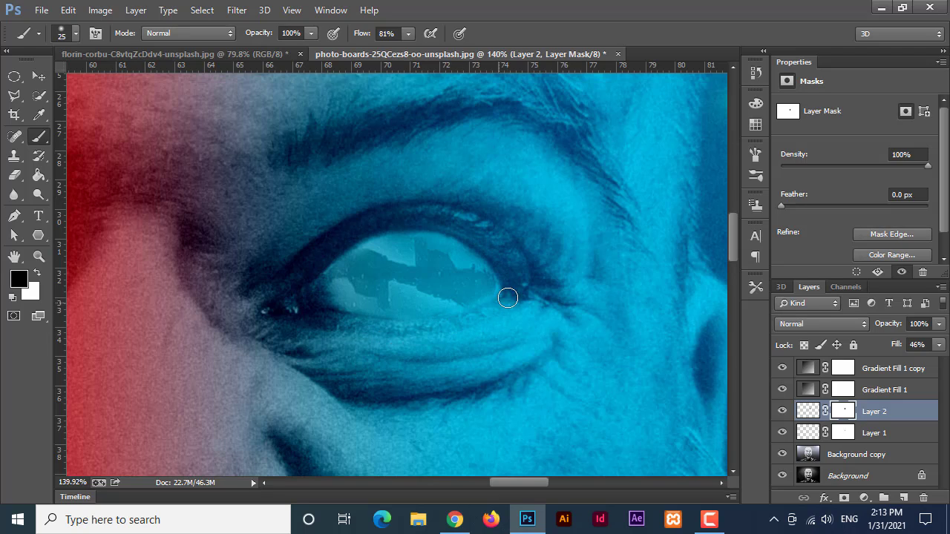
Brighten the bubble image on Layer 2 with Levels, setting the input midtone to 1.44 and the white point to 168
{"action": "scroll", "coordinate": [402, 363], "scroll_direction": "down", "scroll_amount": 6}
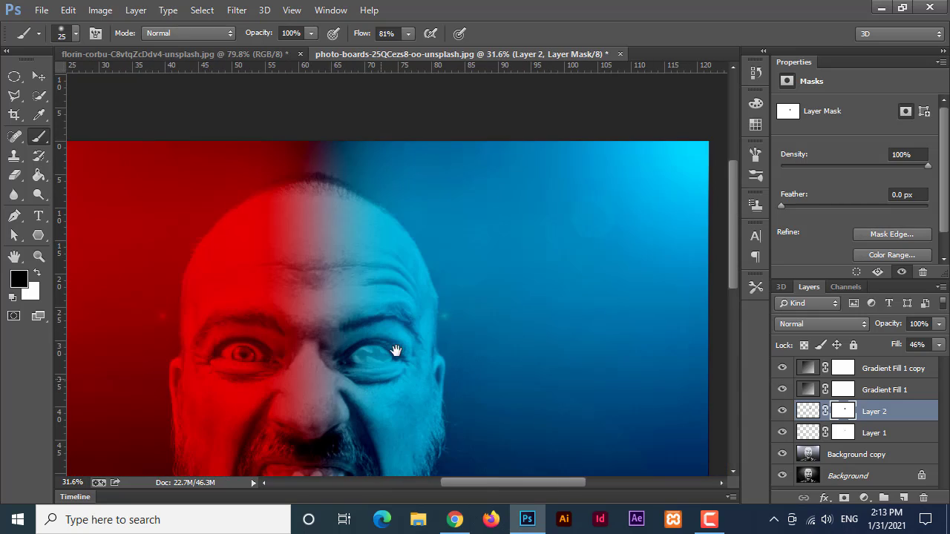
{"action": "left_click_drag", "start_coordinate": [394, 349], "coordinate": [474, 263]}
{"action": "scroll", "coordinate": [452, 280], "scroll_direction": "down", "scroll_amount": 2}
{"action": "scroll", "coordinate": [452, 280], "scroll_direction": "up", "scroll_amount": 2}
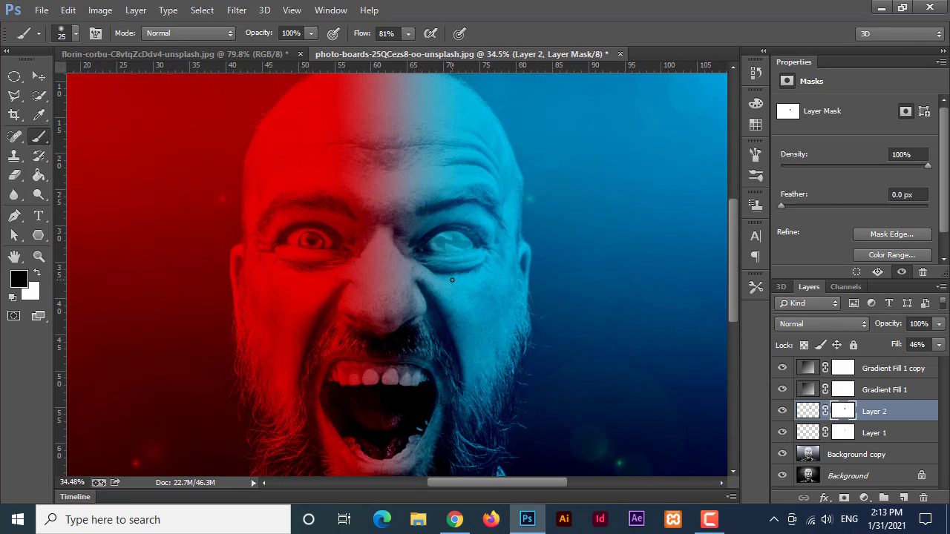
{"action": "left_click", "coordinate": [808, 410], "text": "ctrl"}
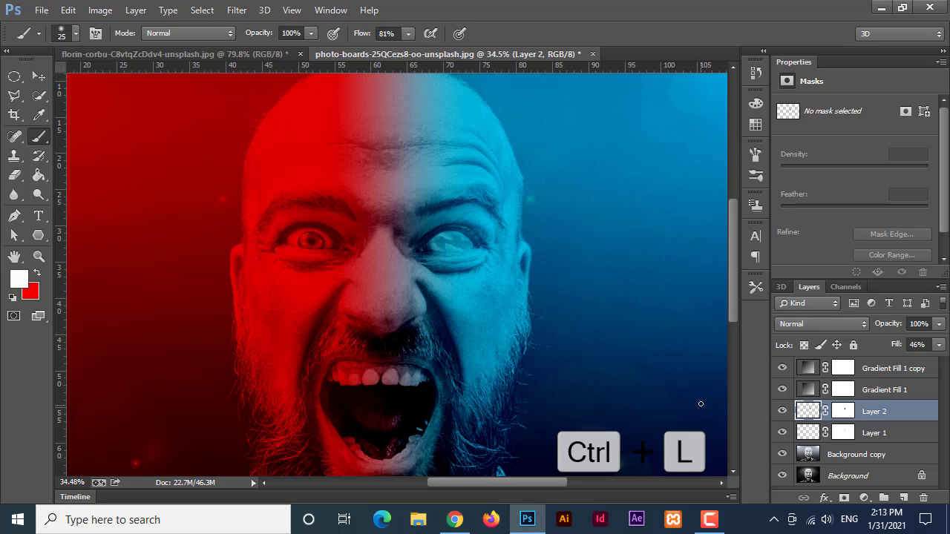
{"action": "key", "text": "v"}
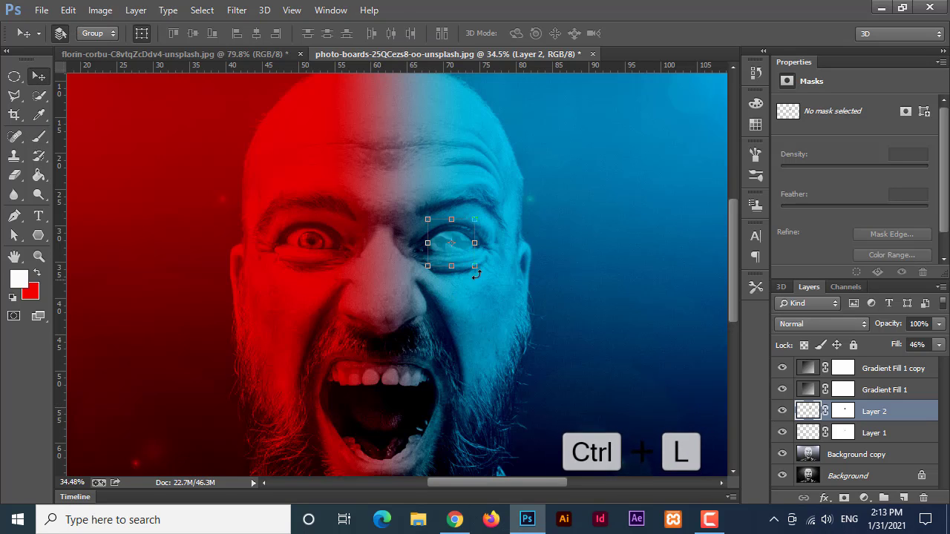
{"action": "key", "text": "ctrl+l"}
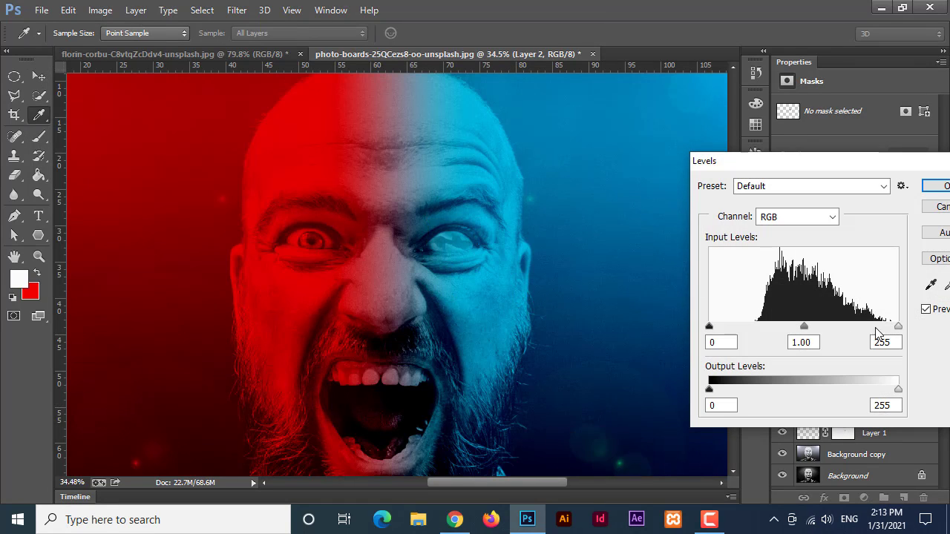
{"action": "left_click_drag", "start_coordinate": [897, 327], "coordinate": [837, 299]}
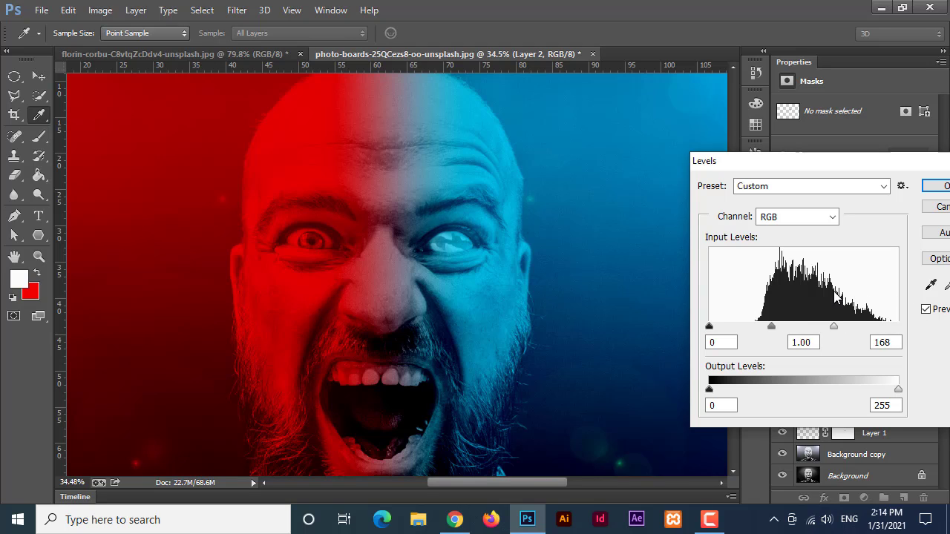
{"action": "left_click_drag", "start_coordinate": [778, 326], "coordinate": [829, 321]}
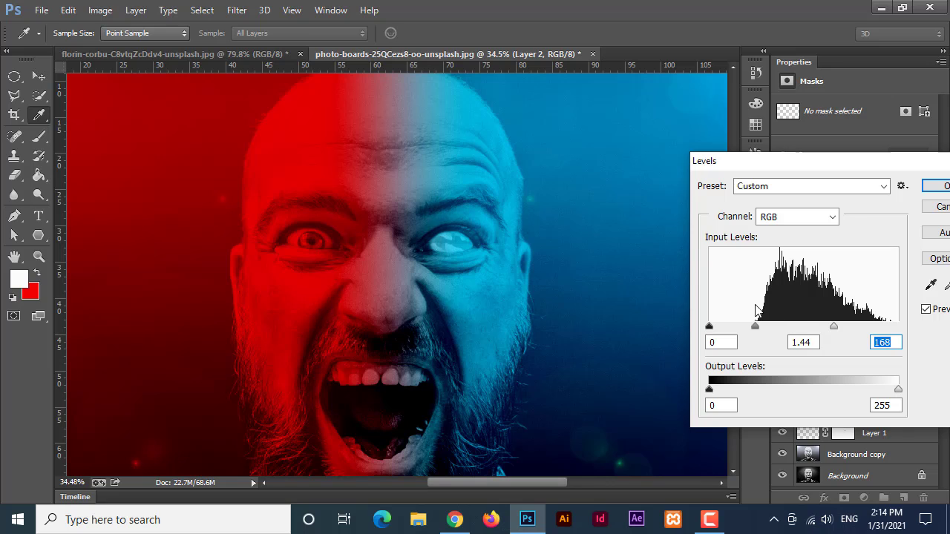
{"action": "left_click", "coordinate": [935, 185]}
Examine the brightened eye reflection up close and against the whole red and cyan portrait
{"action": "scroll", "coordinate": [495, 318], "scroll_direction": "down", "scroll_amount": 2}
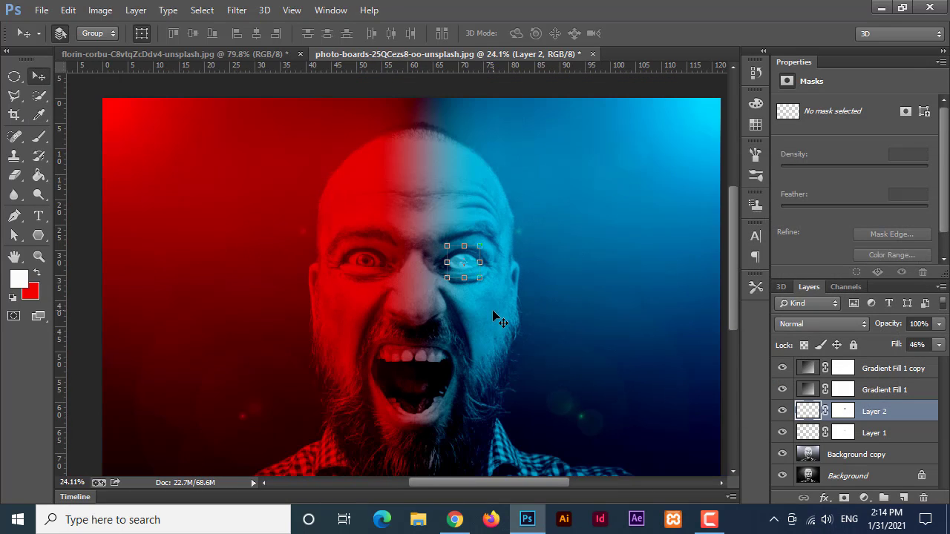
{"action": "left_click", "coordinate": [496, 360]}
{"action": "scroll", "coordinate": [495, 363], "scroll_direction": "down", "scroll_amount": 2}
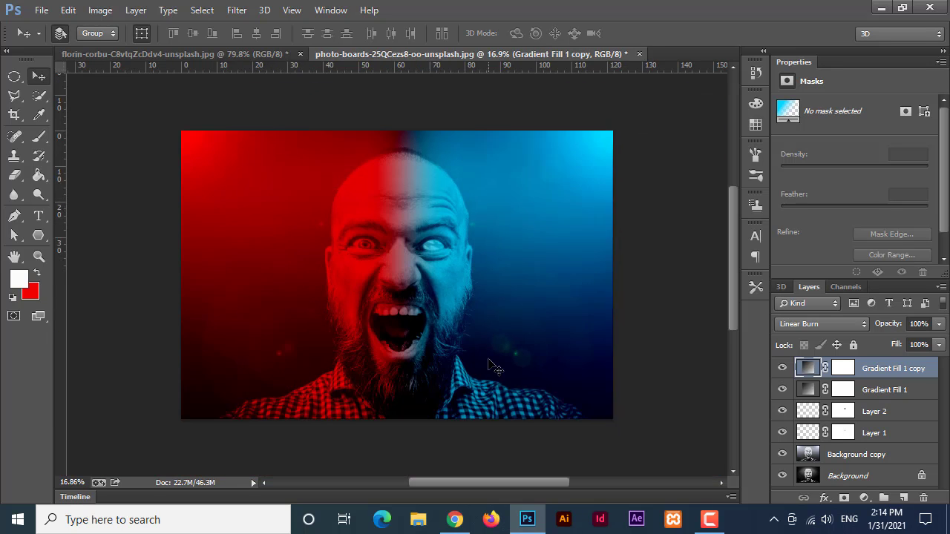
{"action": "scroll", "coordinate": [460, 211], "scroll_direction": "up", "scroll_amount": 3}
{"action": "scroll", "coordinate": [456, 207], "scroll_direction": "up", "scroll_amount": 4}
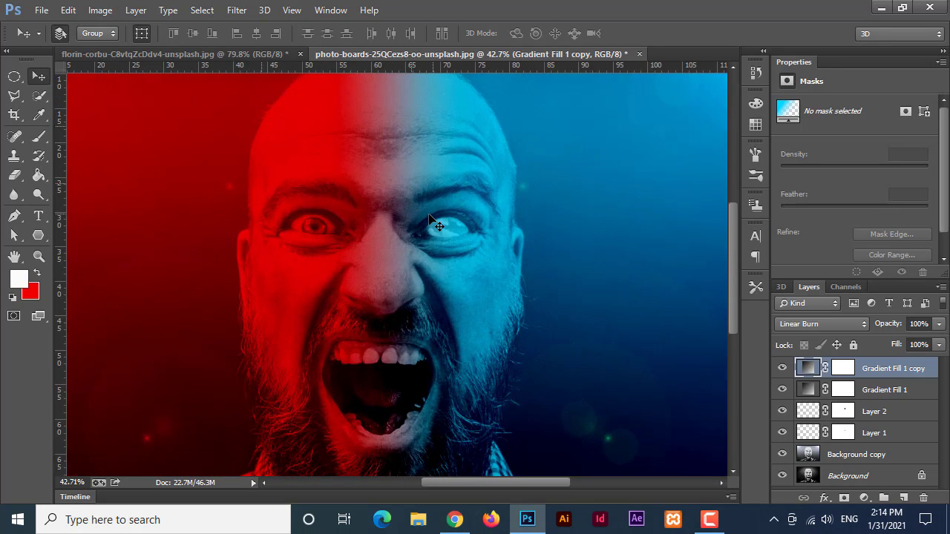
{"action": "scroll", "coordinate": [443, 256], "scroll_direction": "up", "scroll_amount": 2}
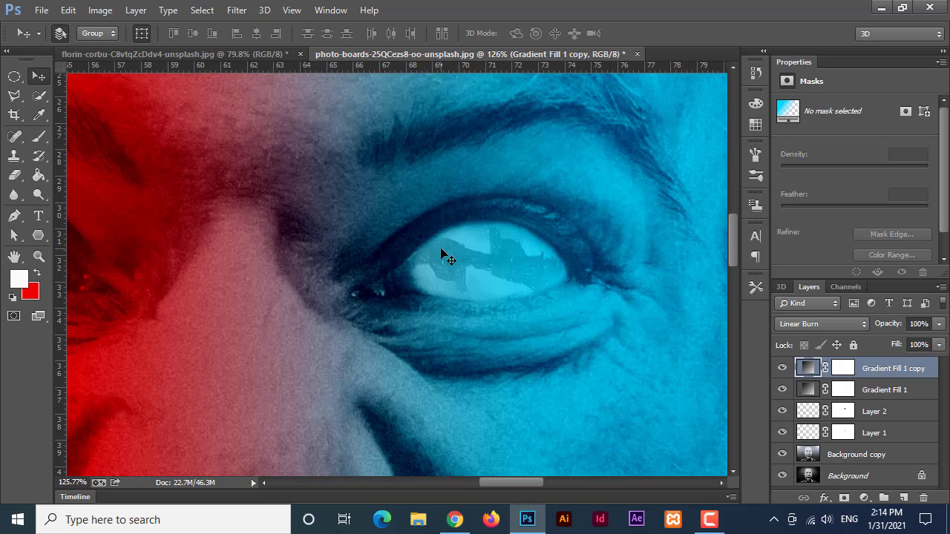
{"action": "scroll", "coordinate": [441, 275], "scroll_direction": "down", "scroll_amount": 5}
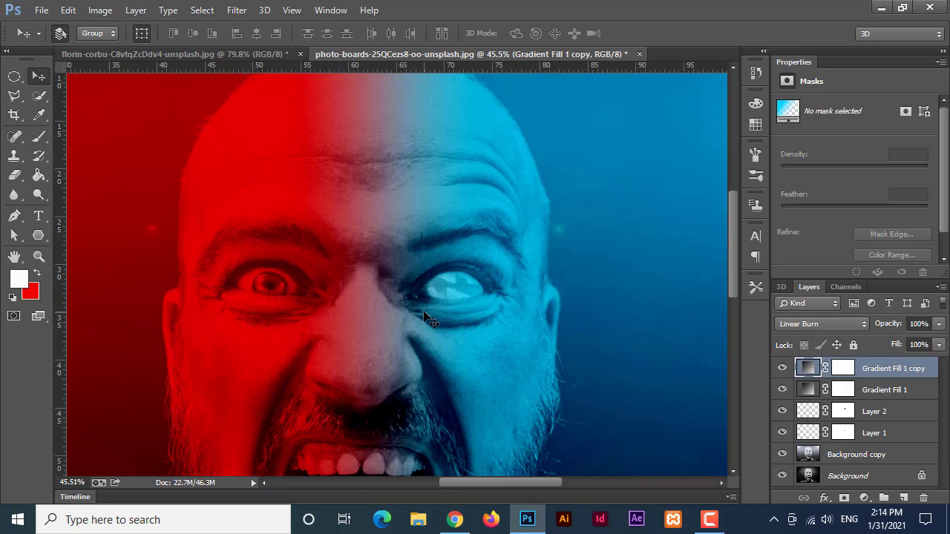
{"action": "scroll", "coordinate": [319, 349], "scroll_direction": "up", "scroll_amount": 1}
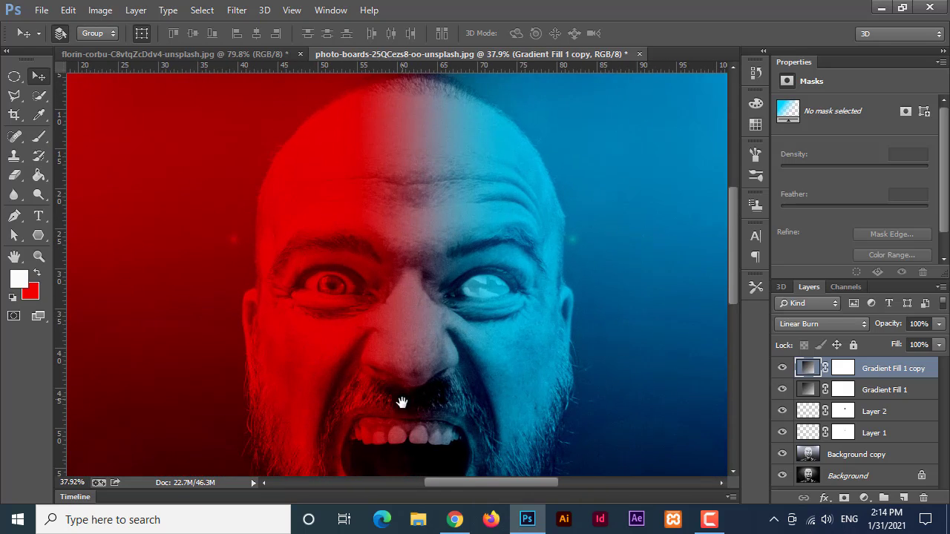
{"action": "left_click_drag", "start_coordinate": [401, 402], "coordinate": [409, 317]}
{"action": "scroll", "coordinate": [412, 327], "scroll_direction": "down", "scroll_amount": 3}
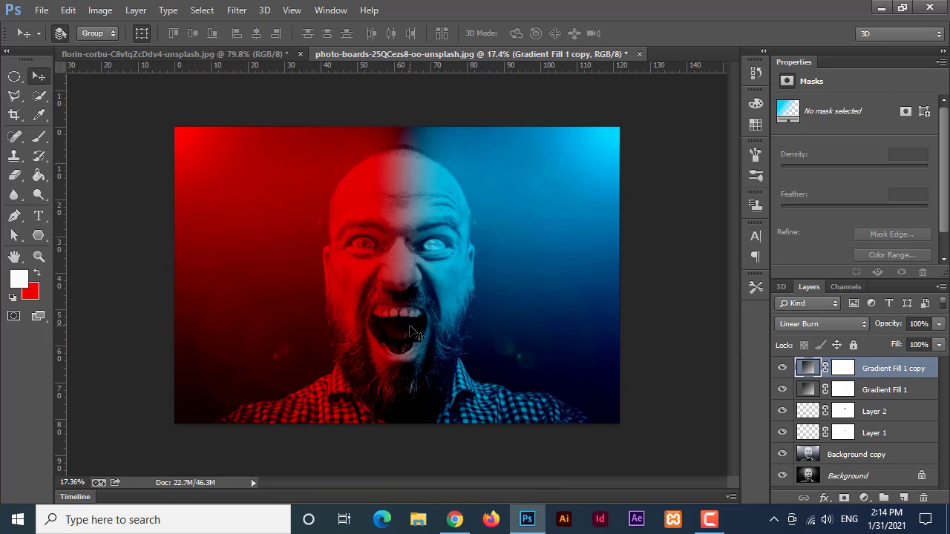
{"action": "scroll", "coordinate": [413, 331], "scroll_direction": "up", "scroll_amount": 1}
{"action": "left_click", "coordinate": [862, 497]}
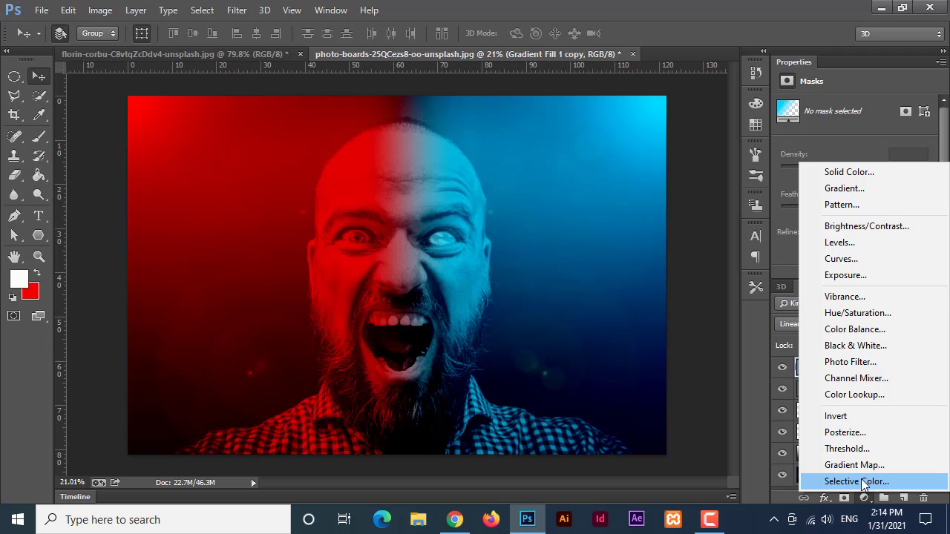
{"action": "left_click", "coordinate": [753, 389]}
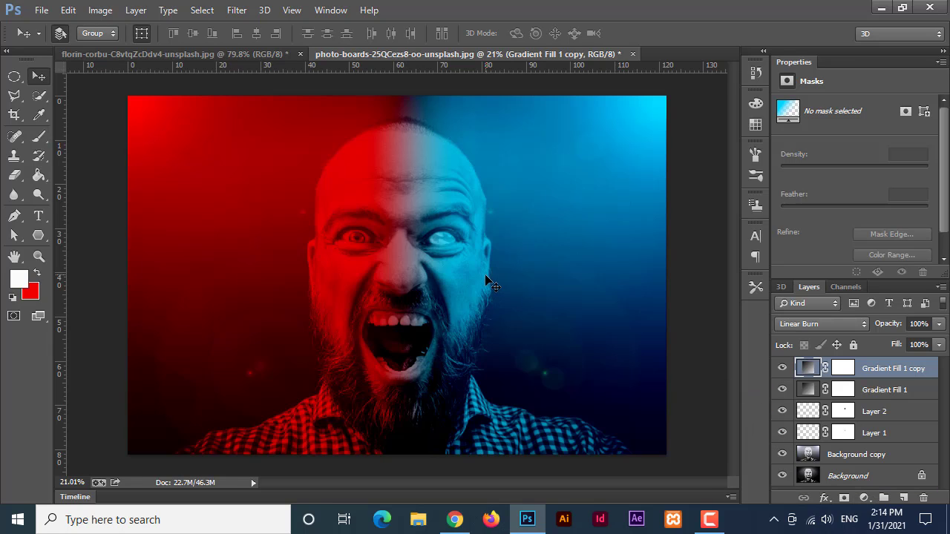
Target the image content of Layer 1 and choose the 4587 px smoke brush preset
{"action": "left_click", "coordinate": [810, 410]}
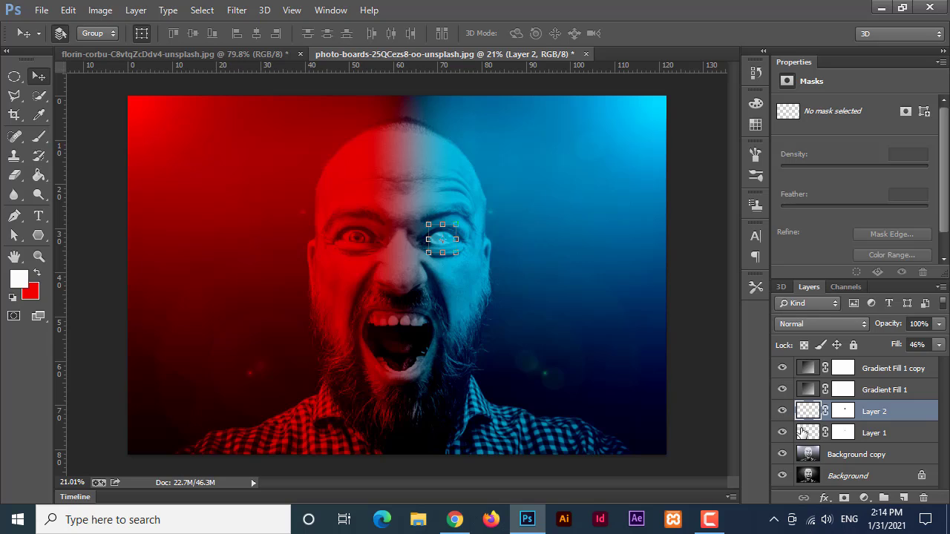
{"action": "left_click", "coordinate": [803, 432]}
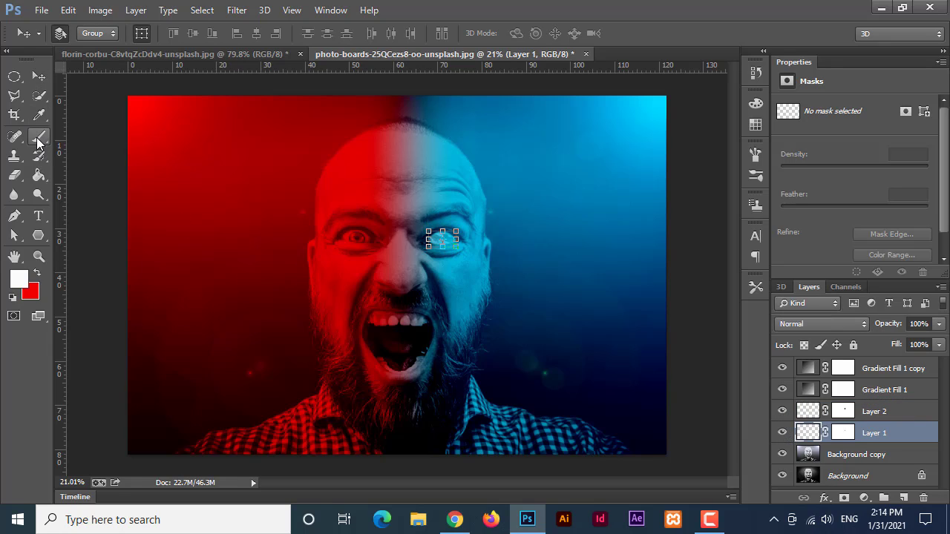
{"action": "left_click", "coordinate": [40, 136]}
{"action": "left_click", "coordinate": [75, 35]}
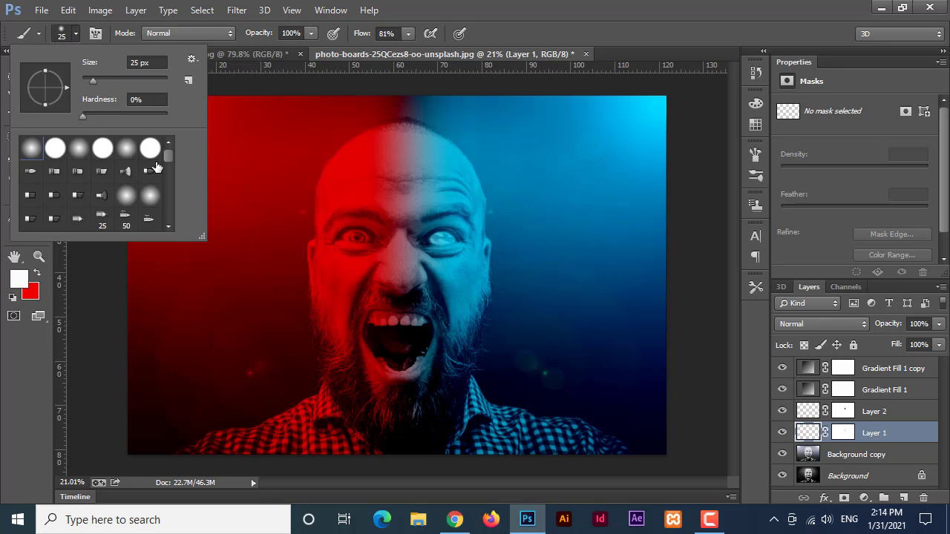
{"action": "left_click_drag", "start_coordinate": [169, 156], "coordinate": [168, 202]}
{"action": "scroll", "coordinate": [166, 201], "scroll_direction": "down", "scroll_amount": 3}
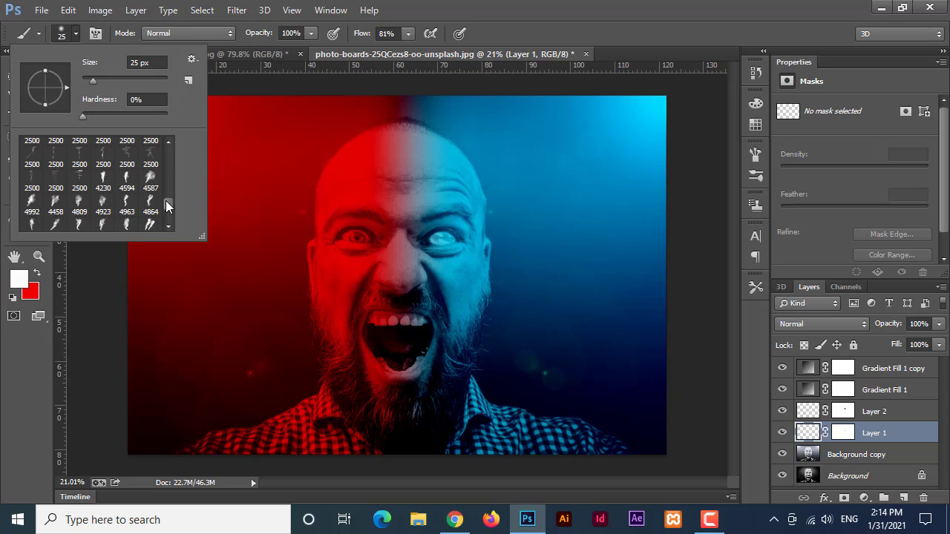
{"action": "left_click", "coordinate": [151, 178]}
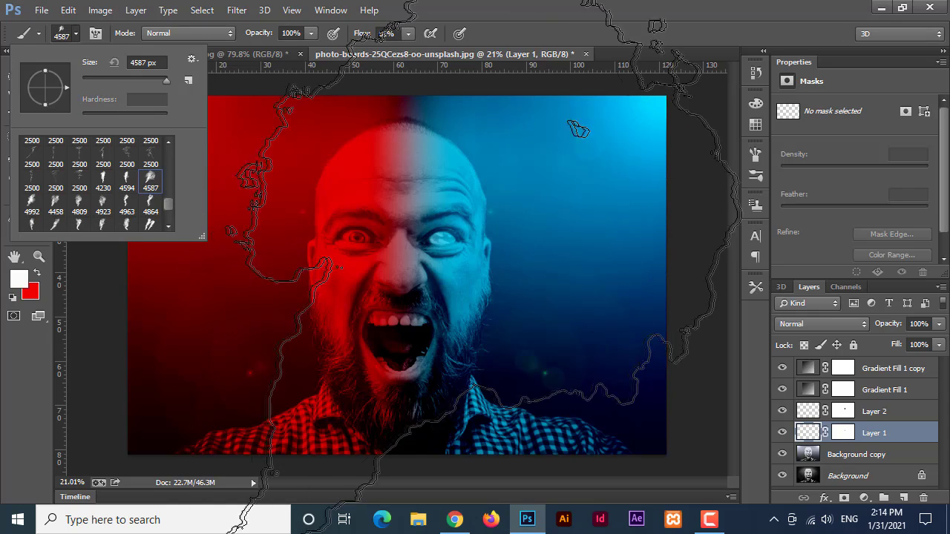
{"action": "left_click", "coordinate": [538, 30]}
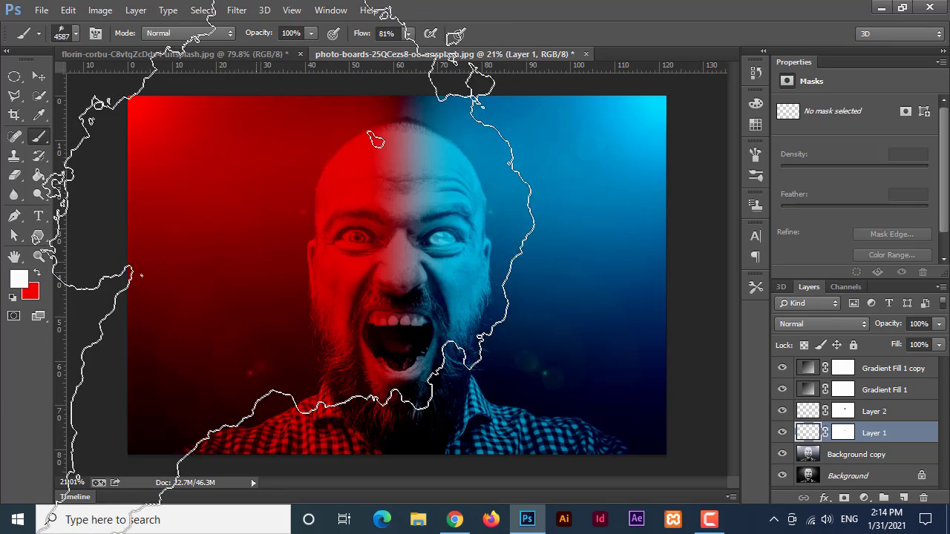
Paint white smoke across the red half of the background on Layer 1, shrinking the smoke brush to 1800 px
{"action": "key", "text": "bracketleft"}
{"action": "key", "text": "bracketleft"}
{"action": "key", "text": "bracketleft"}
{"action": "key", "text": "bracketleft"}
{"action": "key", "text": "bracketleft"}
{"action": "key", "text": "bracketleft"}
{"action": "key", "text": "bracketleft"}
{"action": "key", "text": "bracketleft"}
{"action": "key", "text": "bracketleft"}
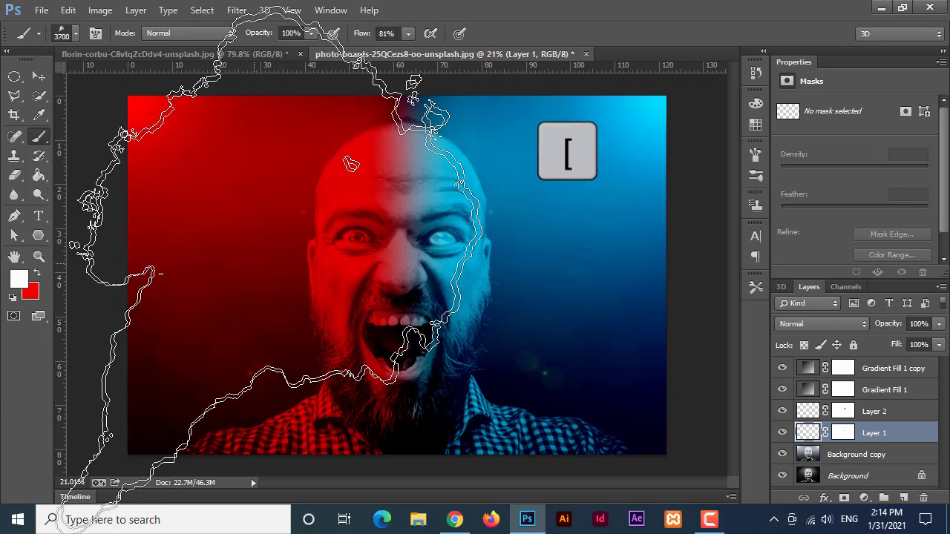
{"action": "key", "text": "bracketleft"}
{"action": "key", "text": "bracketleft"}
{"action": "key", "text": "bracketleft"}
{"action": "key", "text": "bracketleft"}
{"action": "key", "text": "bracketleft"}
{"action": "key", "text": "bracketleft"}
{"action": "key", "text": "bracketleft"}
{"action": "key", "text": "bracketleft"}
{"action": "key", "text": "bracketleft"}
{"action": "key", "text": "bracketleft"}
{"action": "key", "text": "bracketleft"}
{"action": "key", "text": "bracketleft"}
{"action": "key", "text": "bracketleft"}
{"action": "key", "text": "bracketleft"}
{"action": "key", "text": "bracketleft"}
{"action": "key", "text": "bracketleft"}
{"action": "key", "text": "bracketleft"}
{"action": "key", "text": "bracketleft"}
{"action": "key", "text": "bracketleft"}
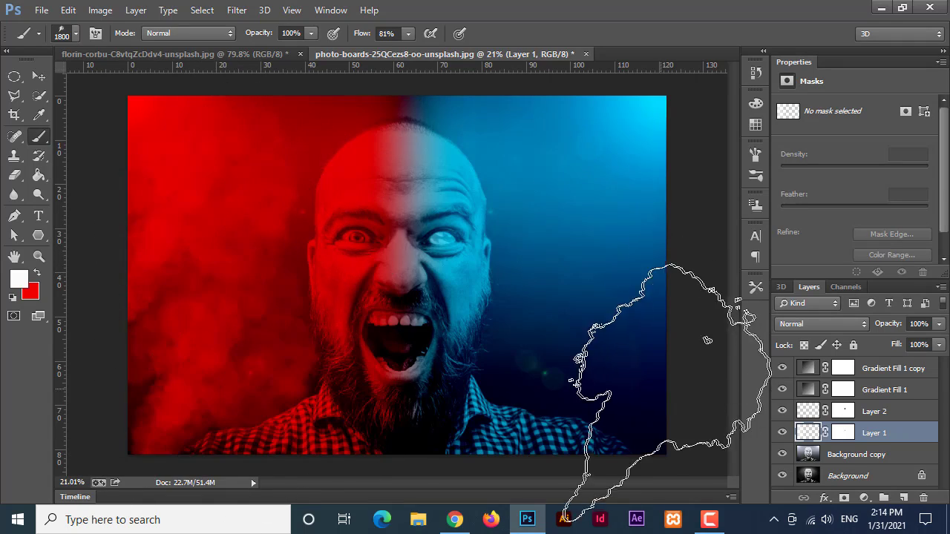
Add more smoke around the red half of the portrait and reduce the smoke brush to 700 px
{"action": "key", "text": "bracketleft"}
{"action": "key", "text": "bracketleft"}
{"action": "key", "text": "bracketleft"}
{"action": "key", "text": "bracketleft"}
{"action": "key", "text": "bracketleft"}
{"action": "key", "text": "bracketleft"}
{"action": "key", "text": "bracketleft"}
{"action": "key", "text": "bracketleft"}
{"action": "key", "text": "bracketleft"}
{"action": "key", "text": "bracketleft"}
{"action": "key", "text": "bracketleft"}
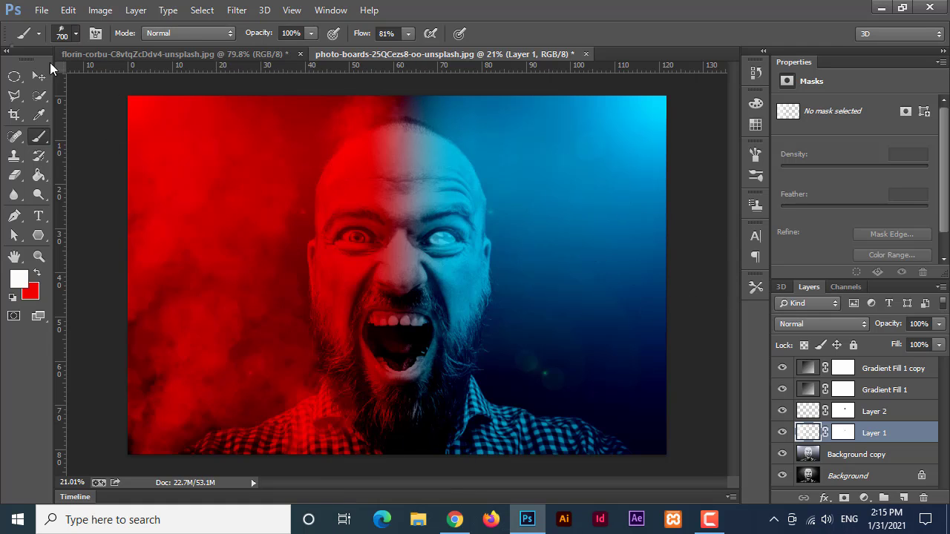
Rotate the smoke brush tip, enlarge it to 2200 px, and paint smoke over the blue half of the background
{"action": "left_click", "coordinate": [75, 33]}
{"action": "left_click_drag", "start_coordinate": [37, 69], "coordinate": [62, 77]}
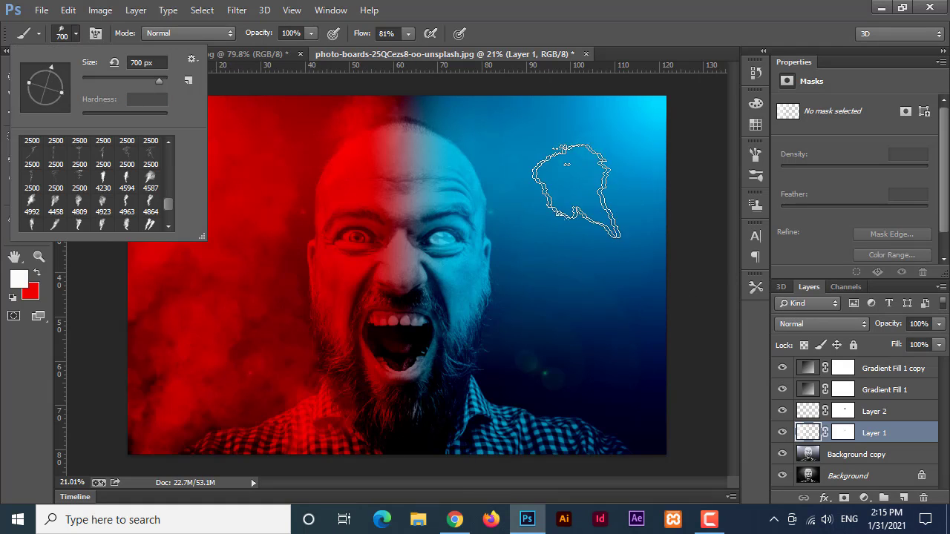
{"action": "left_click", "coordinate": [638, 133]}
{"action": "key", "text": "bracketright"}
{"action": "key", "text": "bracketright"}
{"action": "key", "text": "bracketright"}
{"action": "key", "text": "bracketright"}
{"action": "key", "text": "bracketright"}
{"action": "key", "text": "bracketright"}
{"action": "key", "text": "bracketright"}
{"action": "key", "text": "bracketright"}
{"action": "key", "text": "bracketright"}
{"action": "key", "text": "bracketright"}
{"action": "key", "text": "bracketright"}
{"action": "left_click", "coordinate": [593, 271]}
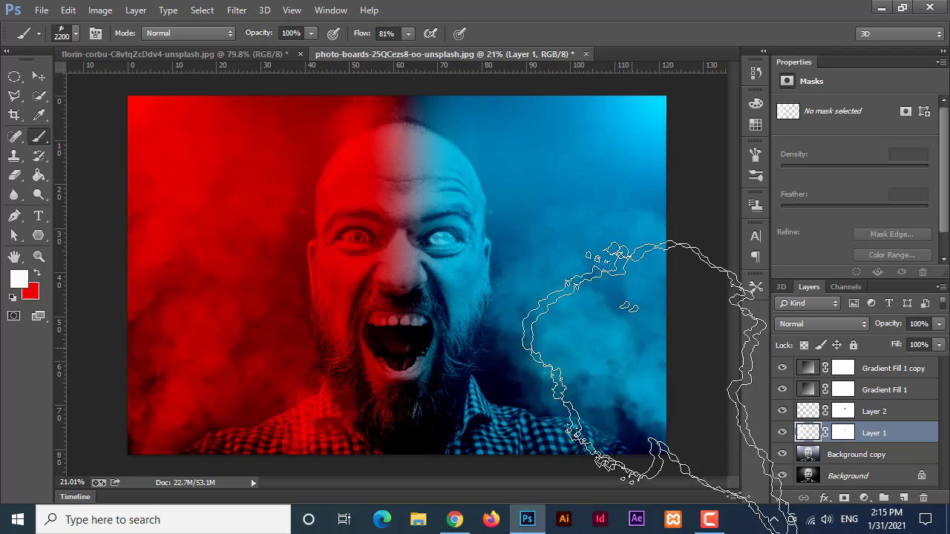
Fill out the smoke on the blue half and reduce the smoke brush to 1200 px
{"action": "key", "text": "bracketright"}
{"action": "key", "text": "bracketright"}
{"action": "key", "text": "bracketright"}
{"action": "key", "text": "bracketright"}
{"action": "key", "text": "bracketright"}
{"action": "key", "text": "bracketright"}
{"action": "key", "text": "bracketright"}
{"action": "key", "text": "bracketright"}
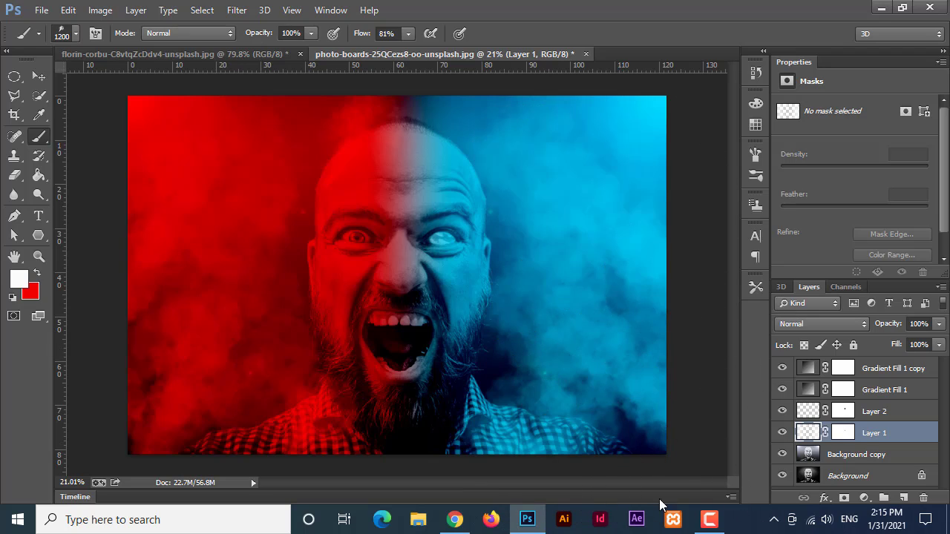
{"action": "key", "text": "bracketleft"}
{"action": "key", "text": "bracketleft"}
{"action": "key", "text": "bracketleft"}
{"action": "key", "text": "bracketleft"}
{"action": "key", "text": "bracketleft"}
{"action": "key", "text": "bracketleft"}
{"action": "key", "text": "bracketleft"}
Target Layer 1's mask with black as the foreground color and choose a soft round brush with 0% hardness at 1100 px
{"action": "scroll", "coordinate": [578, 349], "scroll_direction": "down", "scroll_amount": 1}
{"action": "key", "text": "d"}
{"action": "left_click", "coordinate": [844, 432]}
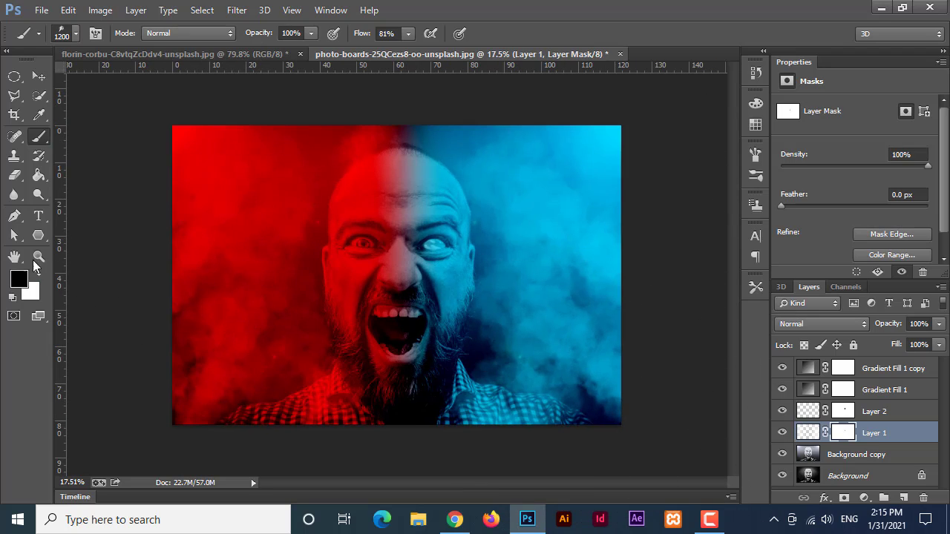
{"action": "left_click", "coordinate": [74, 33]}
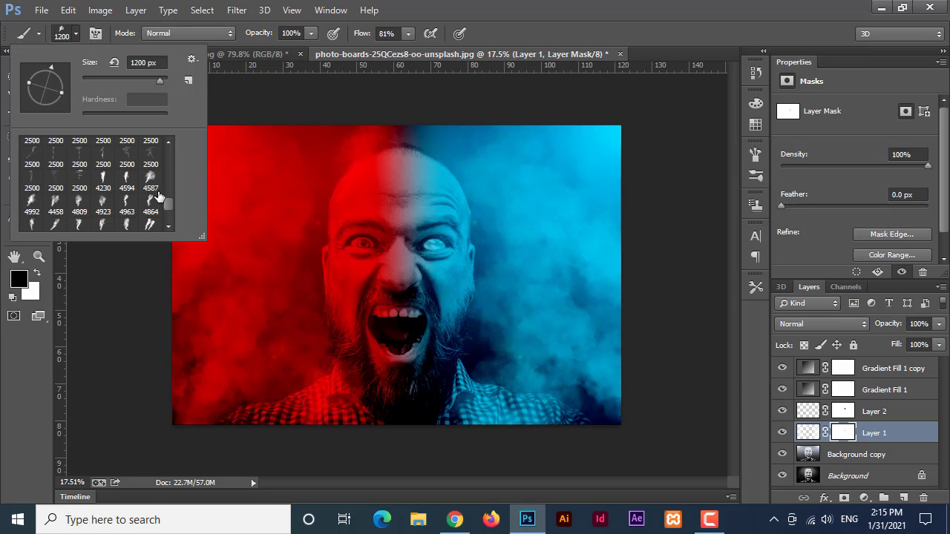
{"action": "left_click_drag", "start_coordinate": [170, 205], "coordinate": [165, 154]}
{"action": "left_click", "coordinate": [31, 149]}
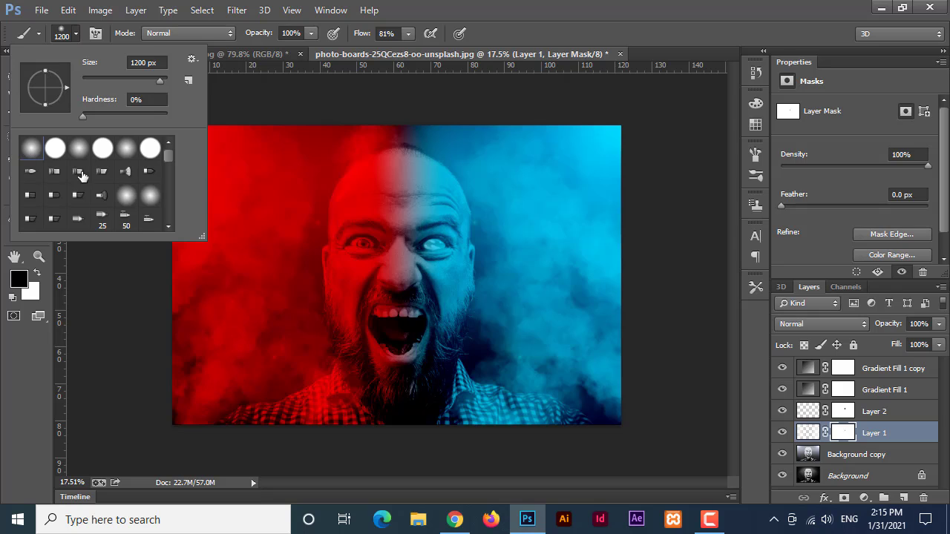
{"action": "scroll", "coordinate": [448, 274], "scroll_direction": "up", "scroll_amount": 1}
{"action": "left_click", "coordinate": [572, 41]}
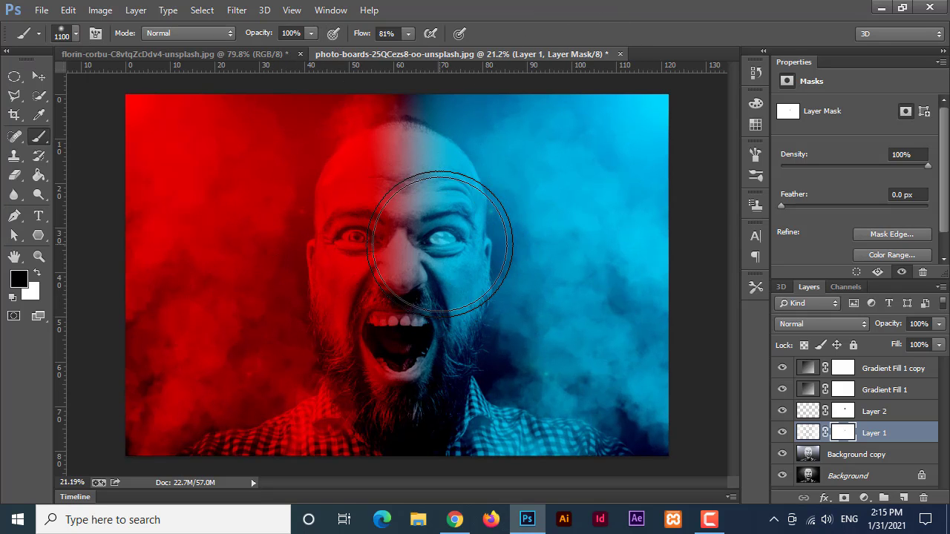
Paint the smoke off the face, beard and shirt on Layer 1's mask, reducing the soft black brush from 400 to 200 px
{"action": "key", "text": "bracketleft"}
{"action": "key", "text": "bracketleft"}
{"action": "key", "text": "bracketleft"}
{"action": "key", "text": "bracketleft"}
{"action": "key", "text": "bracketleft"}
{"action": "key", "text": "bracketleft"}
{"action": "key", "text": "bracketleft"}
{"action": "key", "text": "bracketleft"}
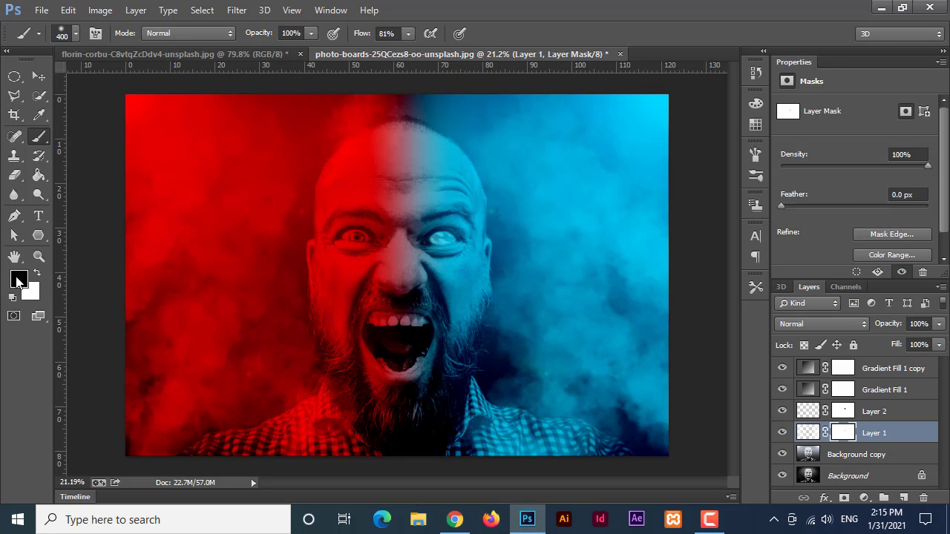
{"action": "mouse_move", "coordinate": [394, 271]}
{"action": "left_mouse_down"}
{"action": "mouse_move", "coordinate": [398, 217]}
{"action": "mouse_move", "coordinate": [442, 209]}
{"action": "mouse_move", "coordinate": [455, 273]}
{"action": "mouse_move", "coordinate": [438, 343]}
{"action": "mouse_move", "coordinate": [445, 248]}
{"action": "mouse_move", "coordinate": [428, 234]}
{"action": "mouse_move", "coordinate": [435, 214]}
{"action": "mouse_move", "coordinate": [430, 245]}
{"action": "left_mouse_up"}
{"action": "key", "text": "ctrl+z"}
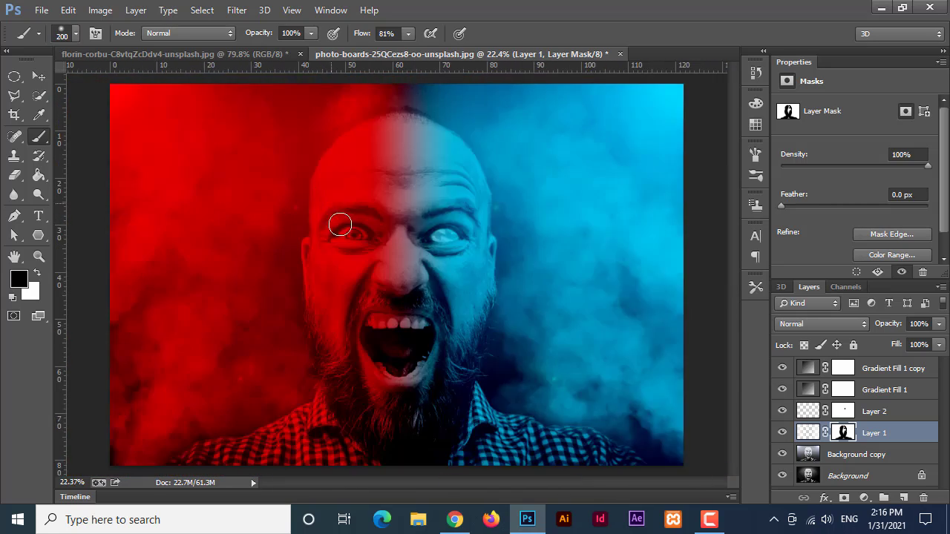
{"action": "key", "text": "ctrl+minus"}
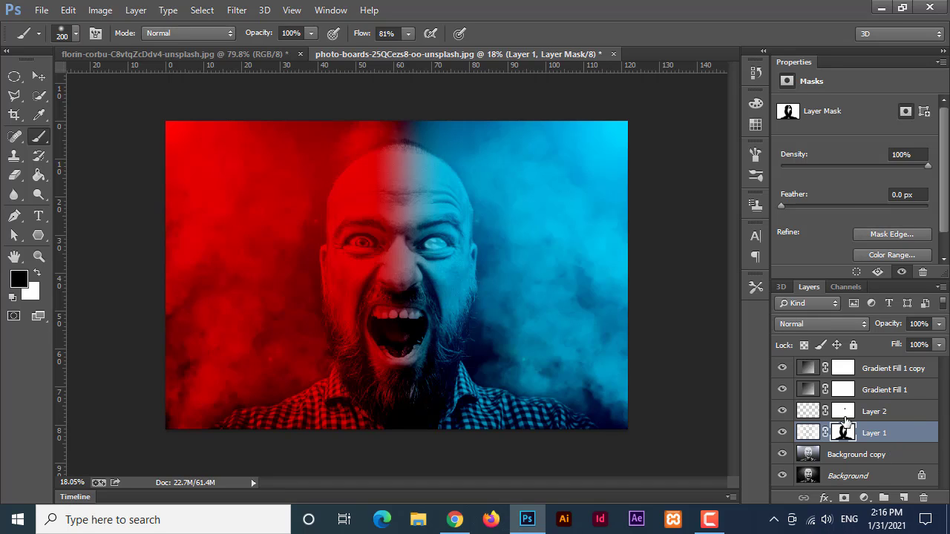
Stamp all visible layers into a new merged layer above Gradient Fill 1 copy
{"action": "left_click", "coordinate": [874, 376]}
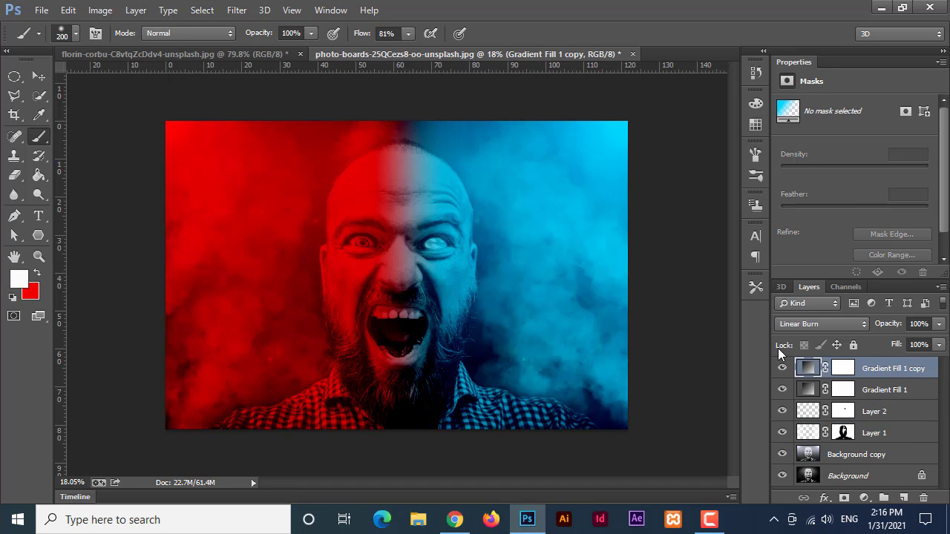
{"action": "scroll", "coordinate": [362, 228], "scroll_direction": "up", "scroll_amount": 4}
{"action": "scroll", "coordinate": [362, 229], "scroll_direction": "down", "scroll_amount": 4}
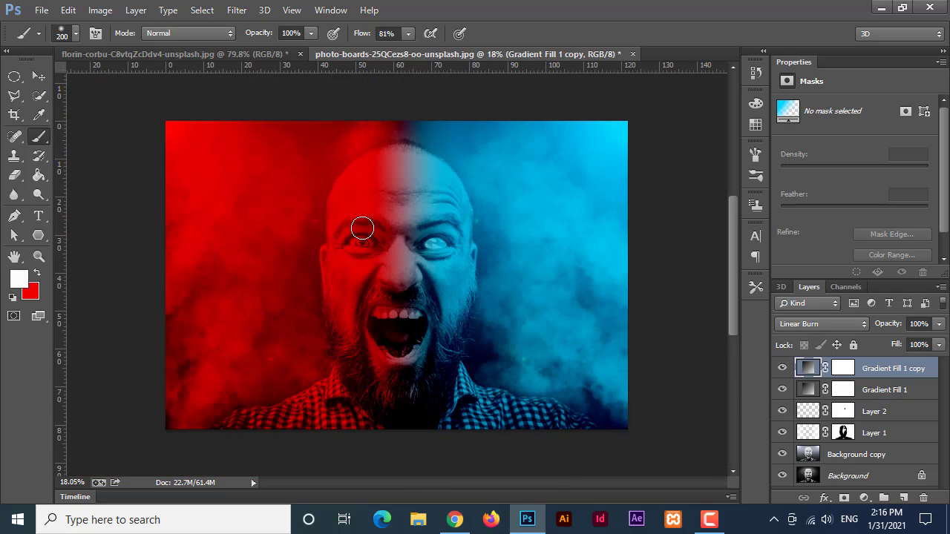
{"action": "scroll", "coordinate": [363, 228], "scroll_direction": "up", "scroll_amount": 1}
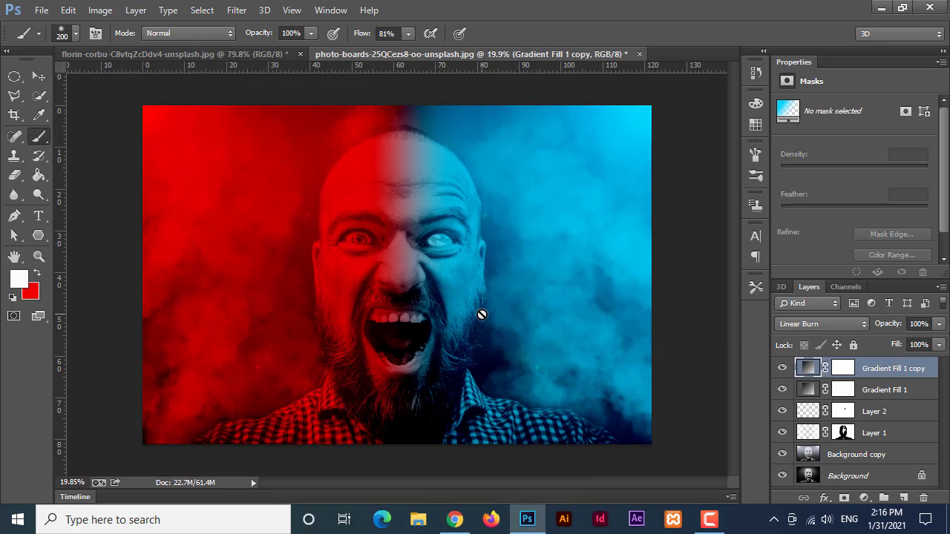
{"action": "key", "text": "ctrl+alt+shift+e"}
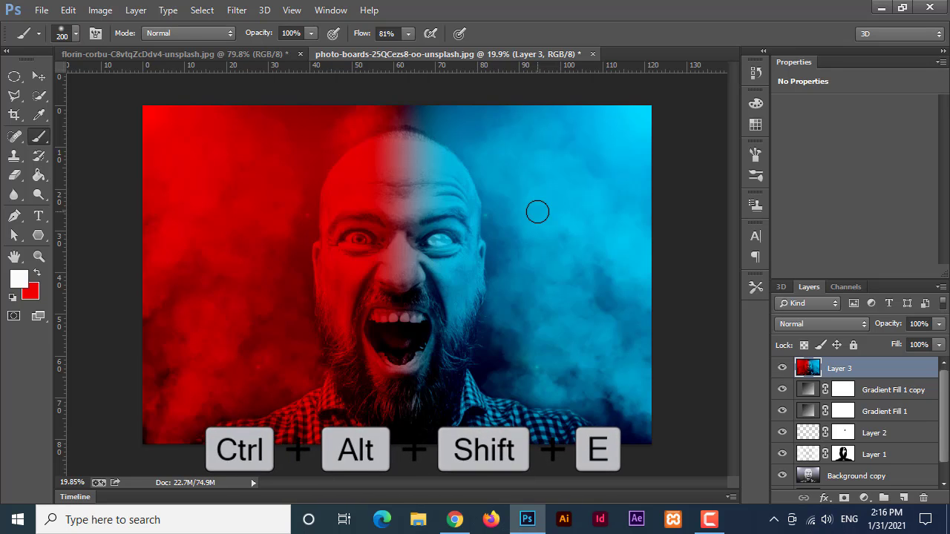
Open Poster Edges in the Filter Gallery for the merged layer and set Edge Intensity to 5
{"action": "left_click", "coordinate": [236, 10]}
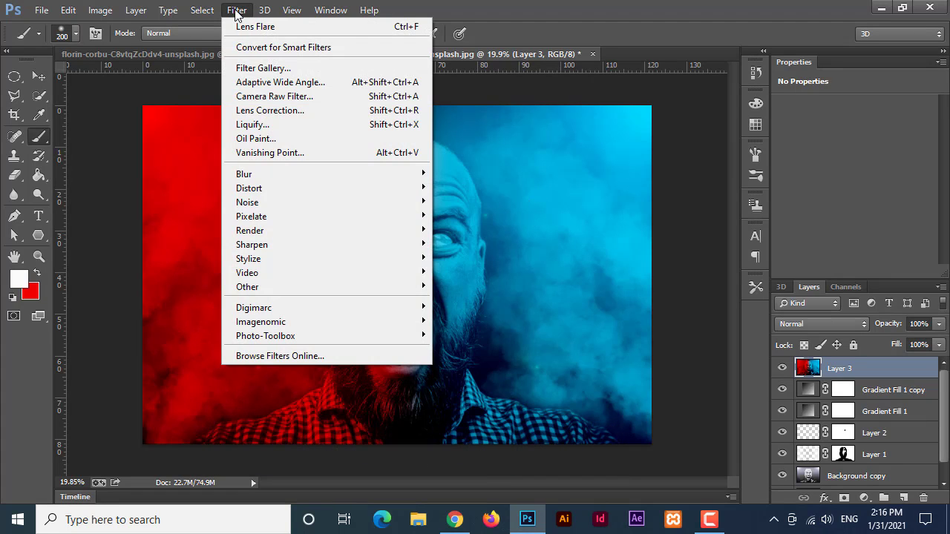
{"action": "left_click", "coordinate": [237, 11]}
{"action": "left_click", "coordinate": [238, 12]}
{"action": "left_click", "coordinate": [250, 68]}
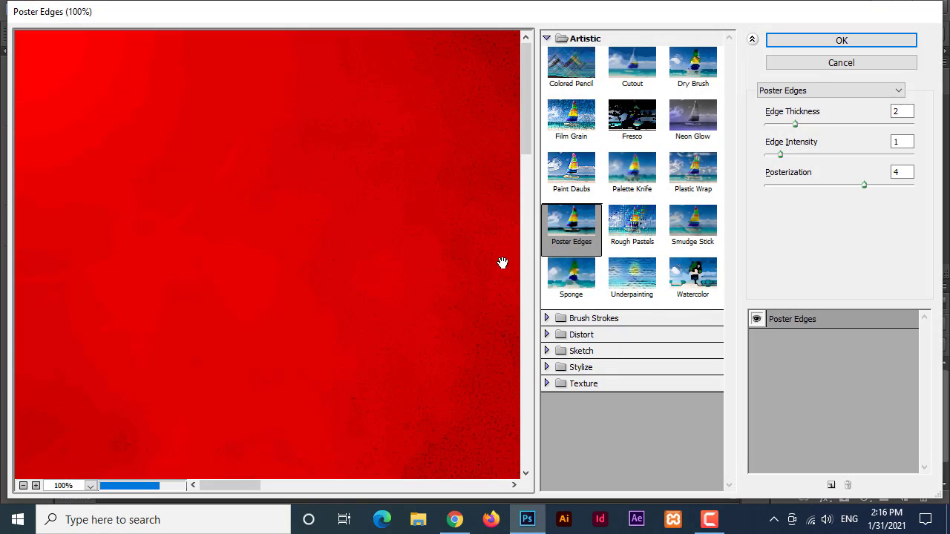
{"action": "left_click", "coordinate": [23, 485]}
{"action": "left_click", "coordinate": [23, 486]}
{"action": "left_click", "coordinate": [23, 485]}
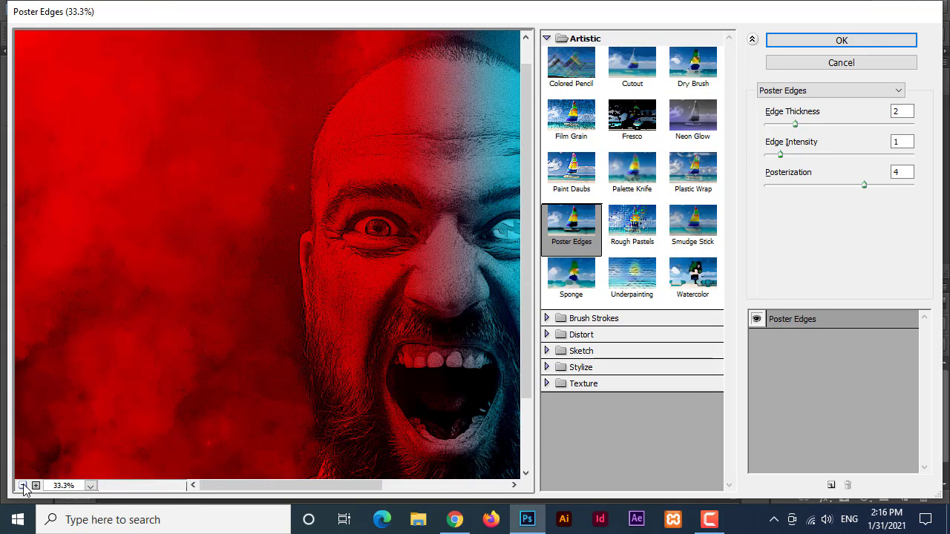
{"action": "left_click", "coordinate": [23, 485]}
{"action": "left_click", "coordinate": [23, 486]}
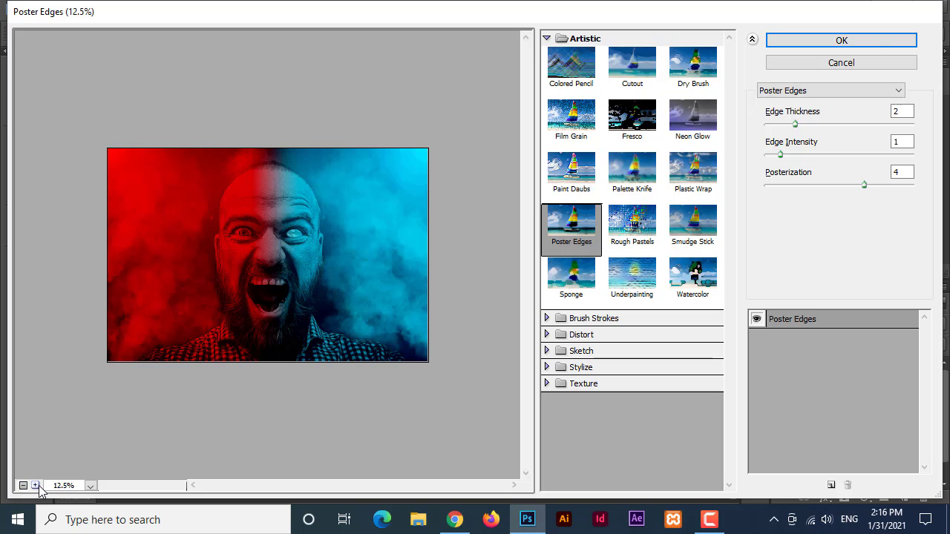
{"action": "left_click", "coordinate": [34, 485]}
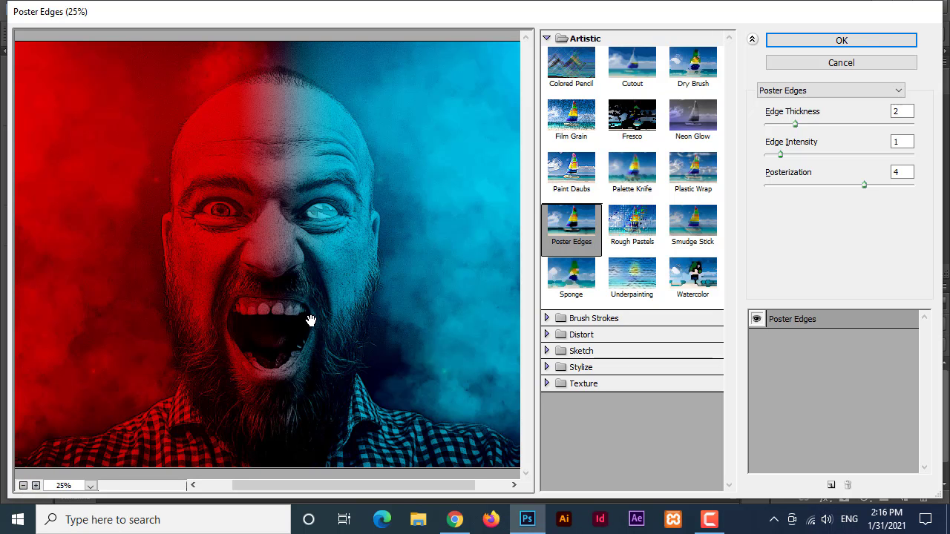
{"action": "left_click_drag", "start_coordinate": [287, 304], "coordinate": [407, 192]}
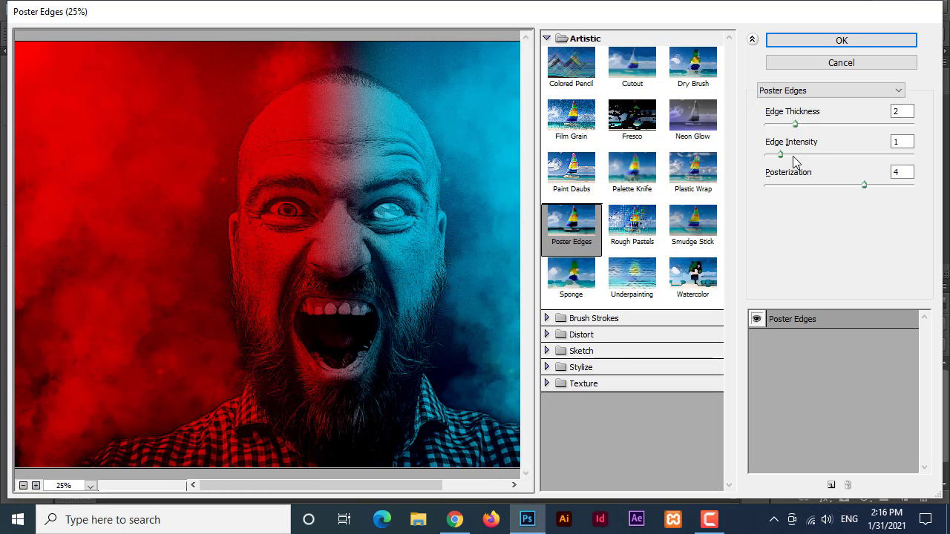
{"action": "left_click_drag", "start_coordinate": [794, 161], "coordinate": [838, 163]}
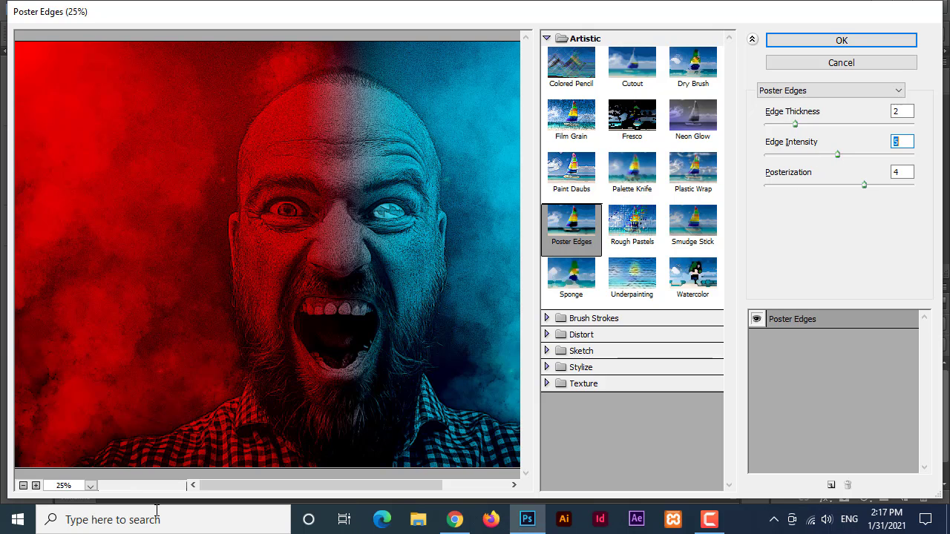
Set Edge Thickness to 4, keep Posterization at 4, and apply the Poster Edges filter
{"action": "left_click", "coordinate": [23, 486]}
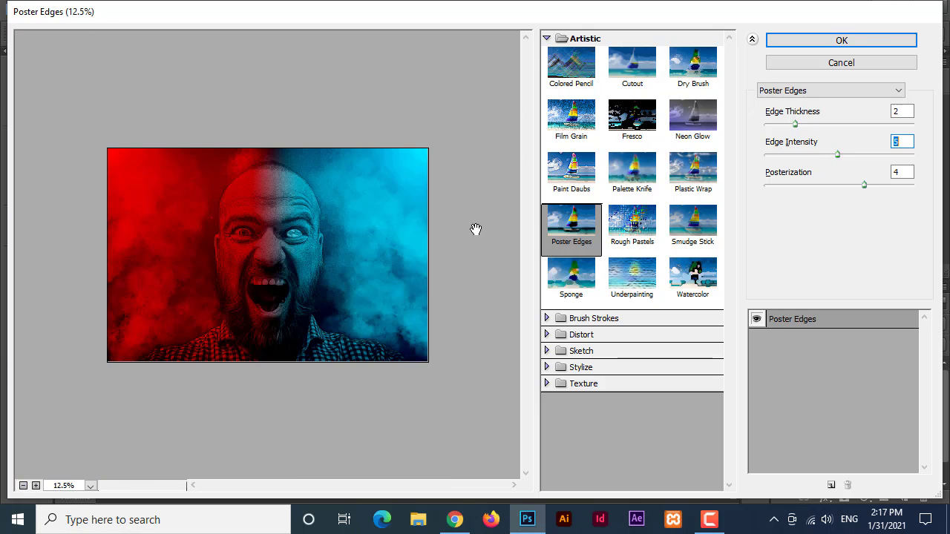
{"action": "left_click_drag", "start_coordinate": [799, 123], "coordinate": [823, 130]}
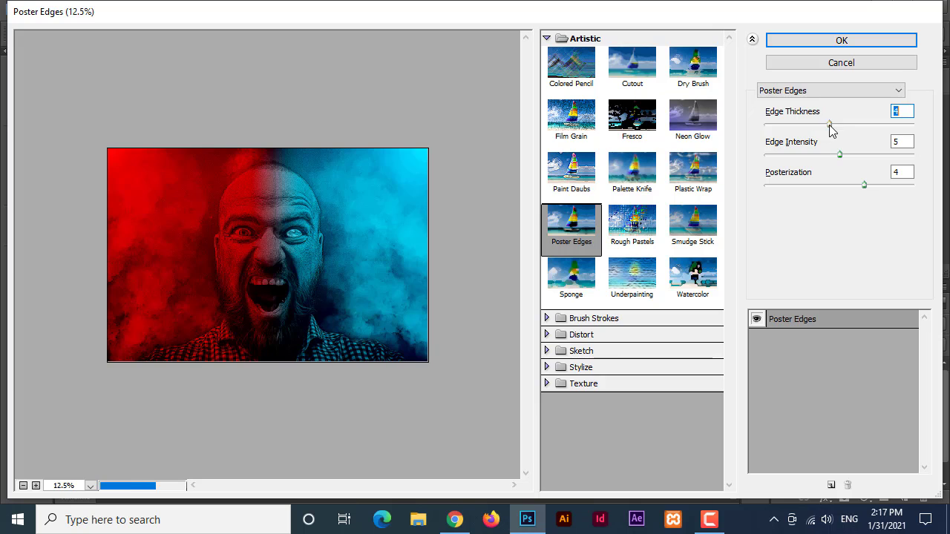
{"action": "mouse_move", "coordinate": [864, 184]}
{"action": "left_mouse_down"}
{"action": "mouse_move", "coordinate": [829, 185]}
{"action": "mouse_move", "coordinate": [855, 186]}
{"action": "left_mouse_up"}
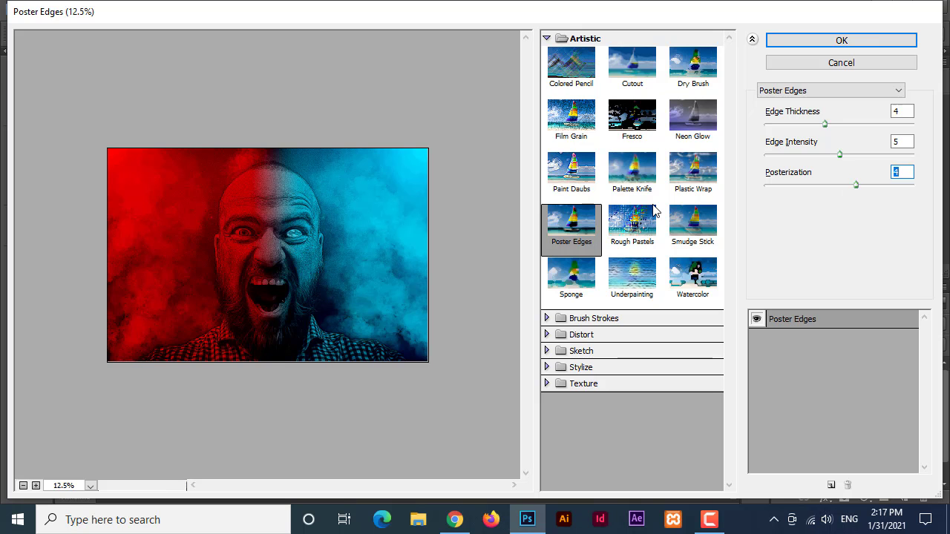
{"action": "left_click", "coordinate": [853, 43]}
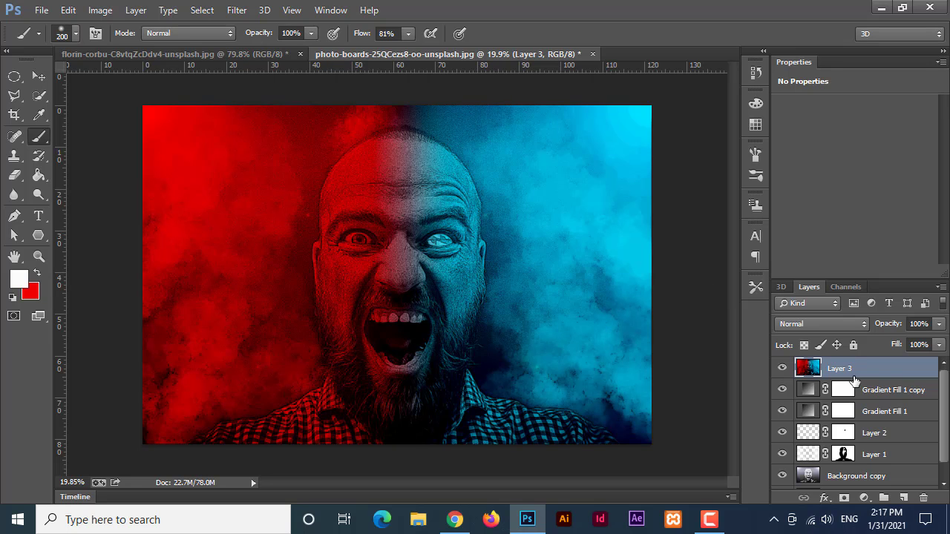
Add a mask to Layer 3 and hide the poster effect over the face and mouth with a 400 px black brush
{"action": "left_click", "coordinate": [843, 498]}
{"action": "scroll", "coordinate": [387, 195], "scroll_direction": "up", "scroll_amount": 1}
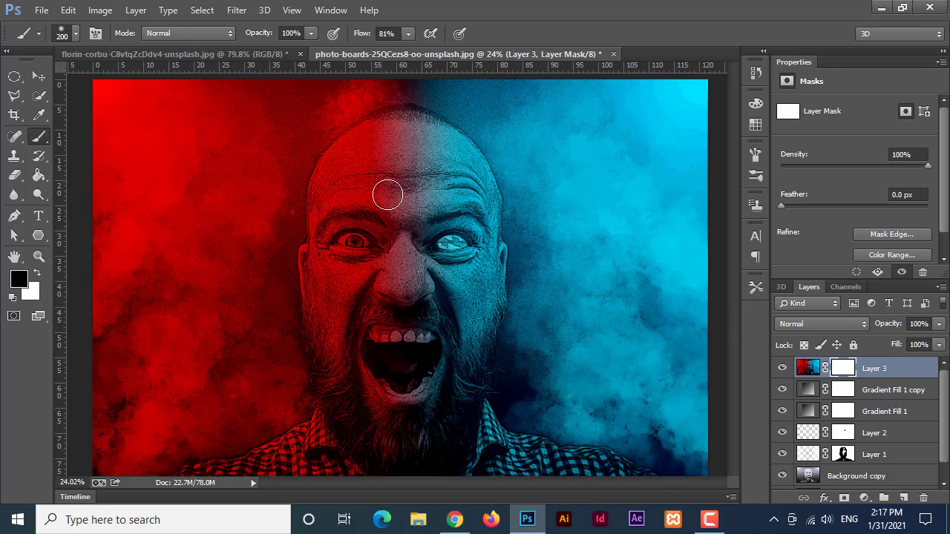
{"action": "scroll", "coordinate": [388, 195], "scroll_direction": "up", "scroll_amount": 1}
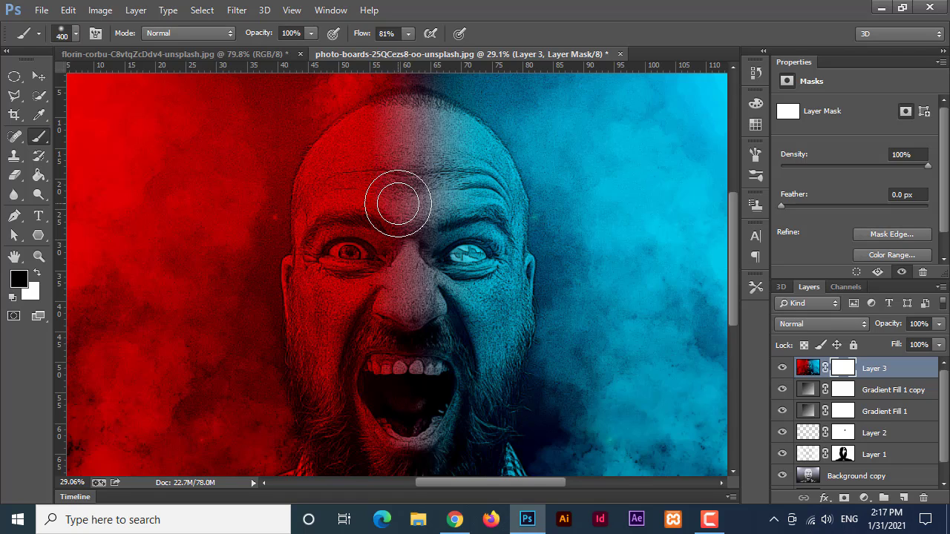
{"action": "mouse_move", "coordinate": [413, 186]}
{"action": "left_mouse_down"}
{"action": "mouse_move", "coordinate": [392, 213]}
{"action": "mouse_move", "coordinate": [409, 141]}
{"action": "left_mouse_up"}
{"action": "mouse_move", "coordinate": [424, 146]}
{"action": "left_mouse_down"}
{"action": "mouse_move", "coordinate": [347, 173]}
{"action": "mouse_move", "coordinate": [327, 259]}
{"action": "mouse_move", "coordinate": [465, 216]}
{"action": "mouse_move", "coordinate": [485, 281]}
{"action": "mouse_move", "coordinate": [489, 234]}
{"action": "mouse_move", "coordinate": [479, 178]}
{"action": "left_mouse_up"}
{"action": "scroll", "coordinate": [479, 178], "scroll_direction": "down", "scroll_amount": 5}
{"action": "scroll", "coordinate": [478, 178], "scroll_direction": "left", "scroll_amount": 2}
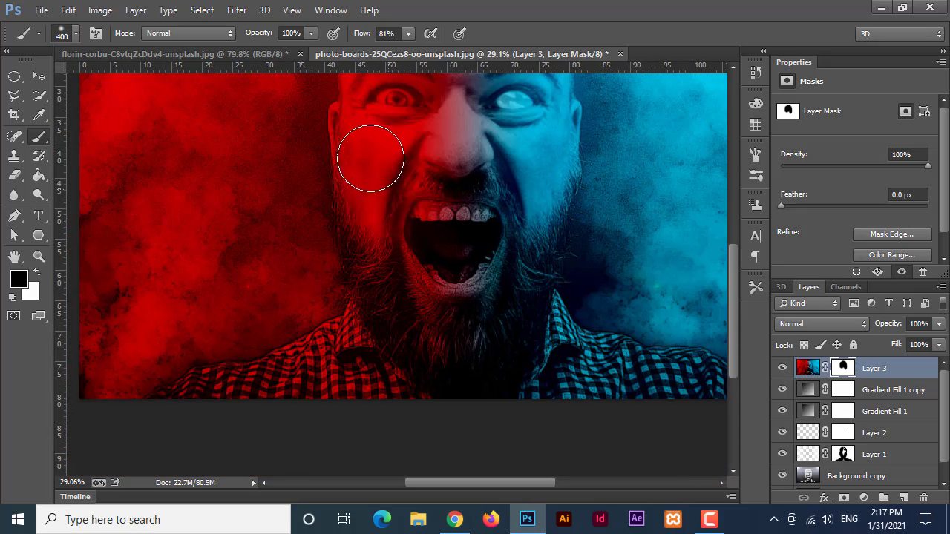
{"action": "left_click_drag", "start_coordinate": [432, 235], "coordinate": [423, 230]}
{"action": "scroll", "coordinate": [415, 227], "scroll_direction": "down", "scroll_amount": 3}
{"action": "scroll", "coordinate": [377, 214], "scroll_direction": "up", "scroll_amount": 5}
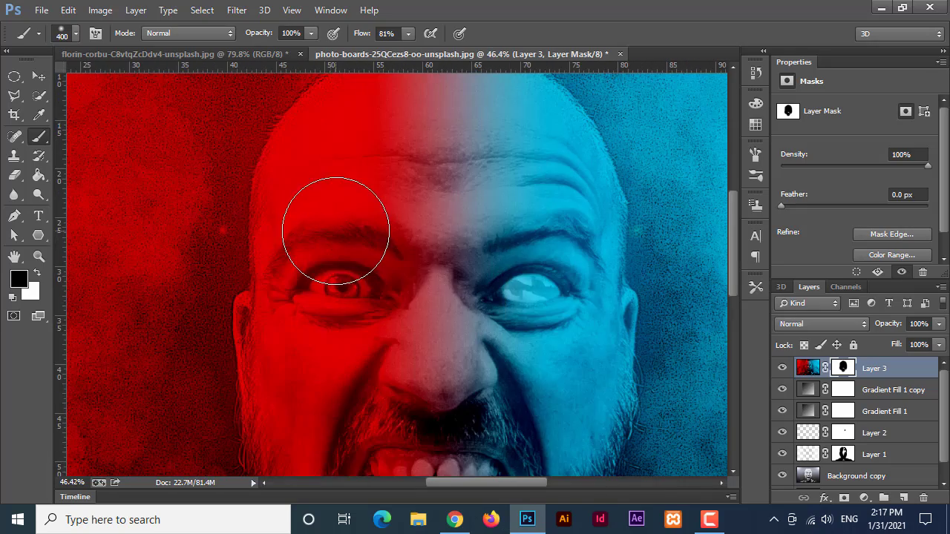
Paint the poster detail back over both eyebrows on Layer 3's mask in white at 70 px, reducing the brush to 50 px around the eyes
{"action": "key", "text": "bracketleft"}
{"action": "key", "text": "bracketleft"}
{"action": "key", "text": "bracketleft"}
{"action": "key", "text": "bracketleft"}
{"action": "key", "text": "bracketleft"}
{"action": "key", "text": "bracketleft"}
{"action": "key", "text": "bracketleft"}
{"action": "key", "text": "bracketleft"}
{"action": "key", "text": "bracketleft"}
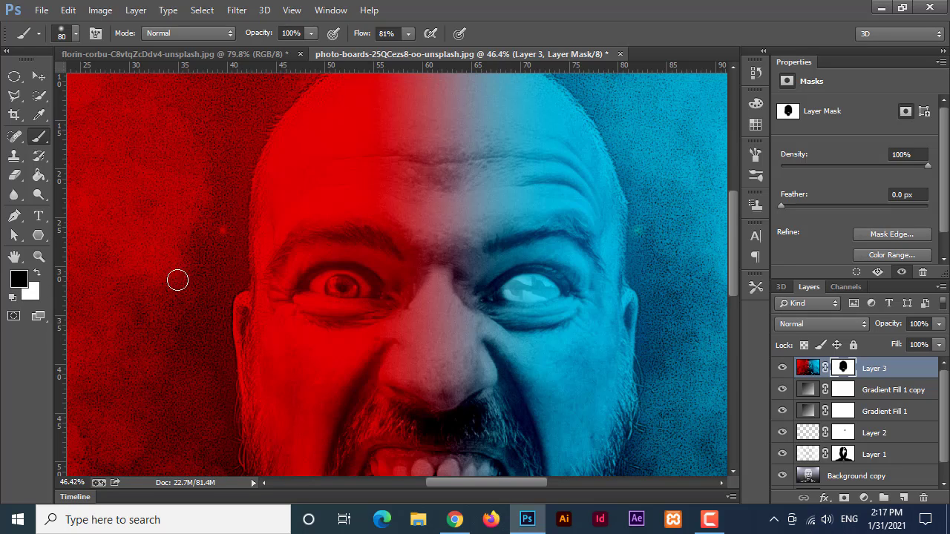
{"action": "left_click", "coordinate": [37, 273]}
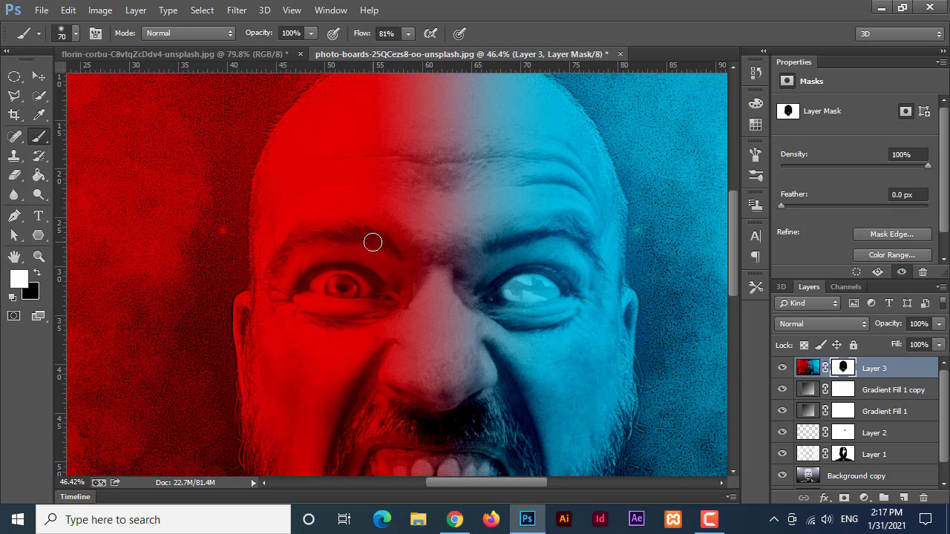
{"action": "left_click_drag", "start_coordinate": [491, 244], "coordinate": [556, 230]}
{"action": "key", "text": "bracketleft"}
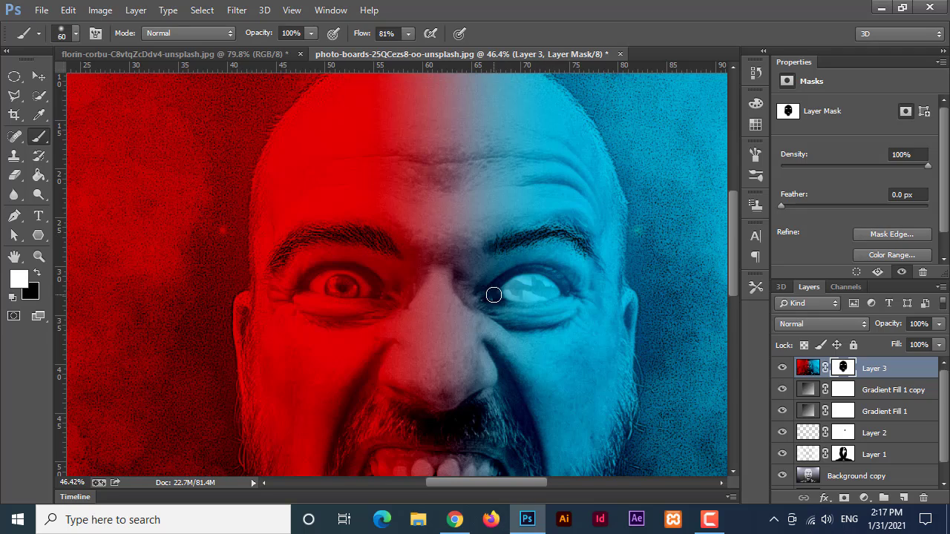
{"action": "key", "text": "bracketleft"}
{"action": "scroll", "coordinate": [442, 364], "scroll_direction": "down", "scroll_amount": 4}
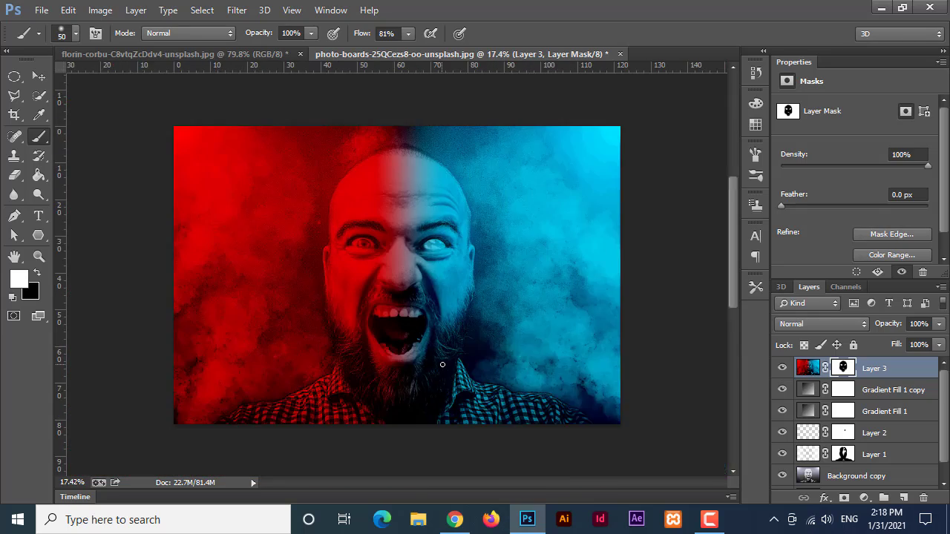
Switch the mask brush to black at 12% opacity and 90 px for softening the restored detail around the eyes
{"action": "scroll", "coordinate": [401, 272], "scroll_direction": "up", "scroll_amount": 3}
{"action": "key", "text": "x"}
{"action": "key", "text": "bracketright"}
{"action": "key", "text": "bracketright"}
{"action": "key", "text": "bracketright"}
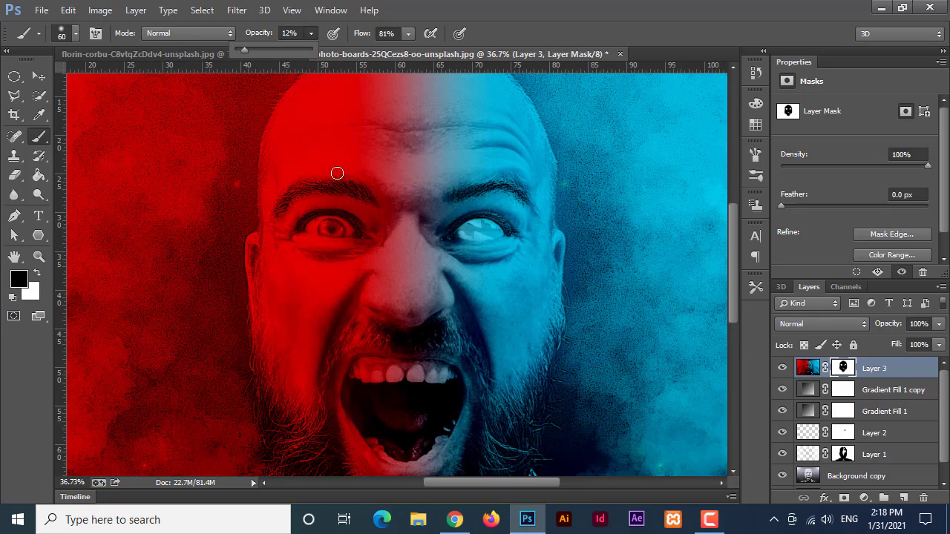
{"action": "key", "text": "1"}
{"action": "key", "text": "2"}
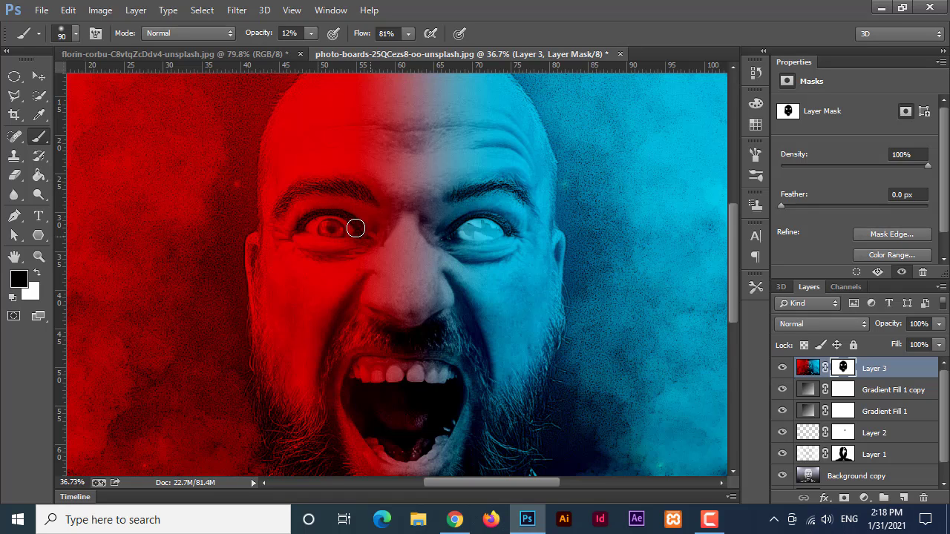
{"action": "scroll", "coordinate": [472, 244], "scroll_direction": "down", "scroll_amount": 4}
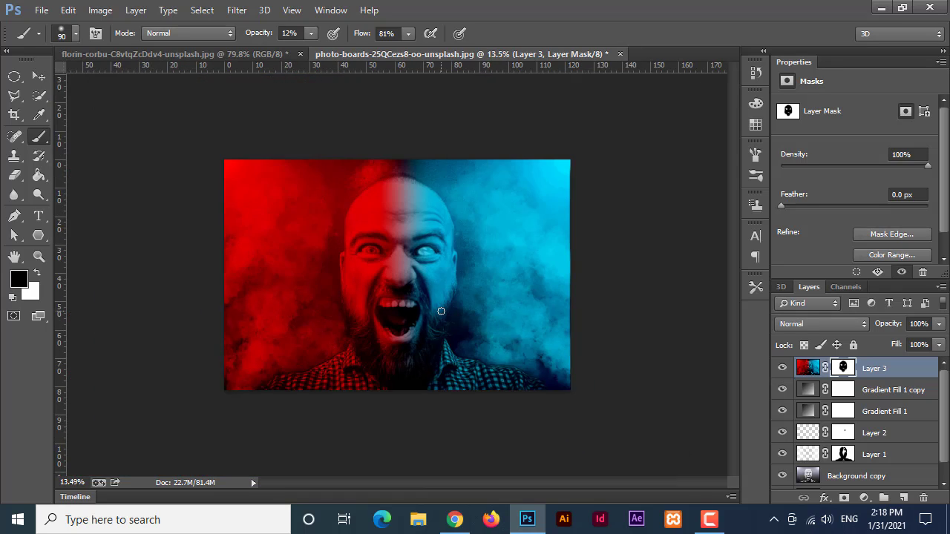
Compare the portrait with and without Layer 3's poster effect
{"action": "scroll", "coordinate": [438, 309], "scroll_direction": "up", "scroll_amount": 2}
{"action": "left_click", "coordinate": [783, 370]}
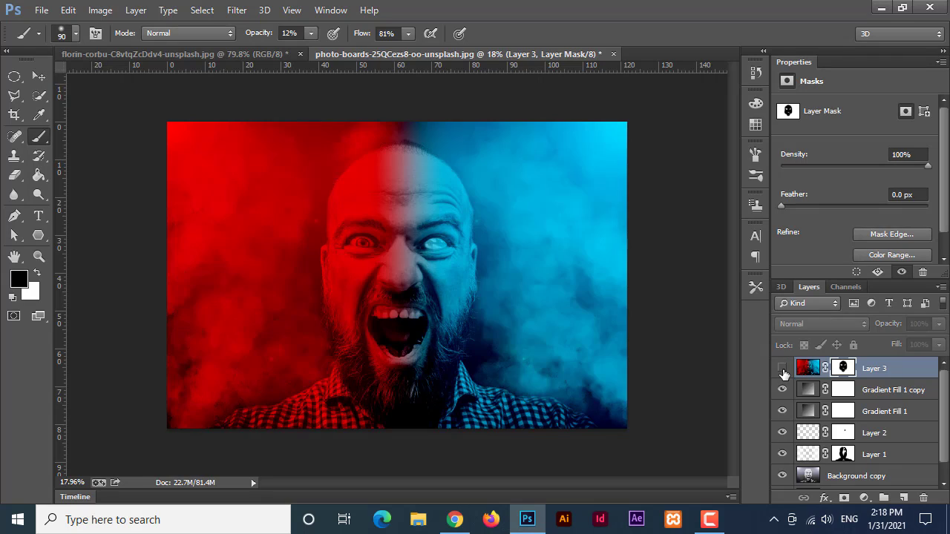
{"action": "left_click", "coordinate": [783, 371]}
{"action": "left_click", "coordinate": [783, 370]}
{"action": "left_click", "coordinate": [783, 371]}
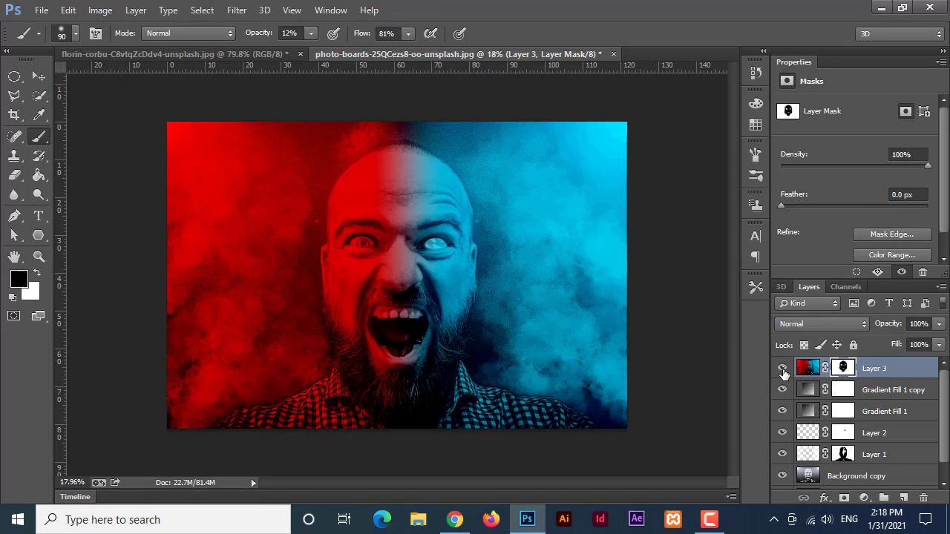
Stamp the visible layers into a new layer above Layer 3, hide Layer 3, and check the new layer's visibility
{"action": "left_click", "coordinate": [892, 373]}
{"action": "key", "text": "ctrl+alt+shift+e"}
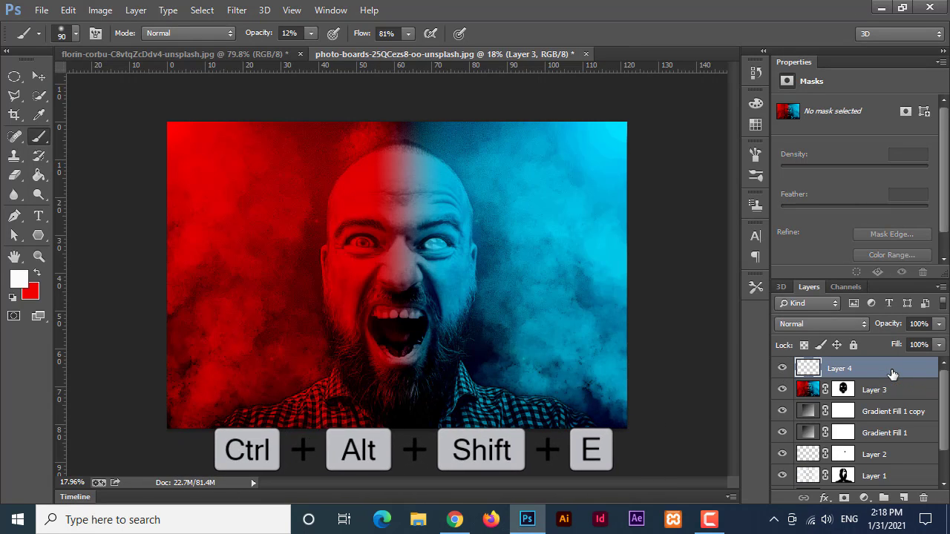
{"action": "left_click", "coordinate": [783, 369]}
{"action": "left_click", "coordinate": [784, 391]}
{"action": "left_click", "coordinate": [783, 368]}
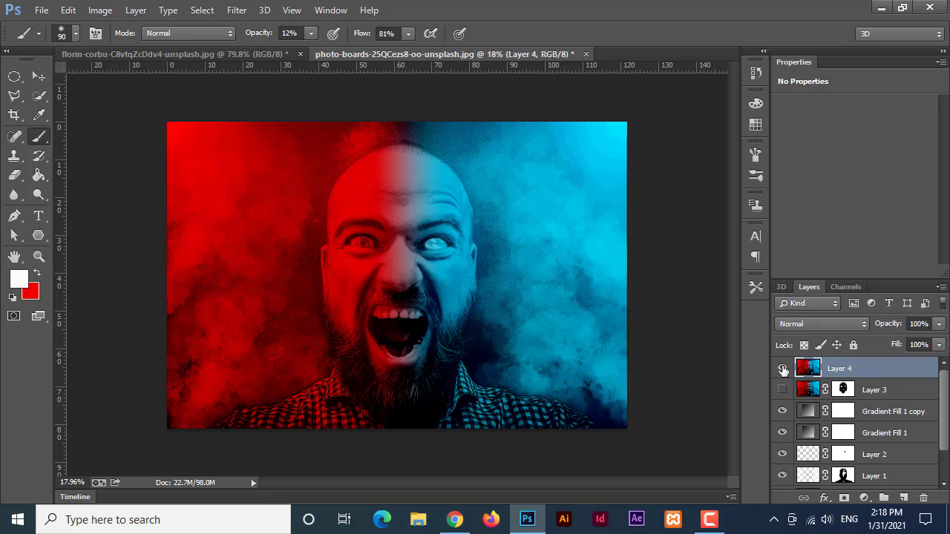
{"action": "left_click", "coordinate": [783, 369]}
{"action": "left_click", "coordinate": [783, 369]}
Apply Camera Raw to Layer 4 with cooler temperature, exposure -0.45, contrast +40, highlights +27, shadows +23, whites +26 and blacks -56
{"action": "left_click", "coordinate": [236, 9]}
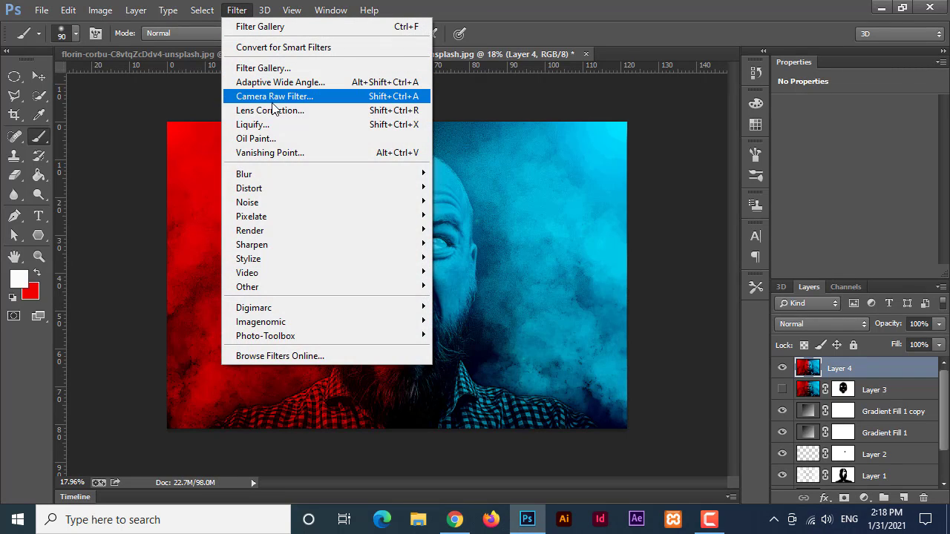
{"action": "left_click", "coordinate": [295, 101]}
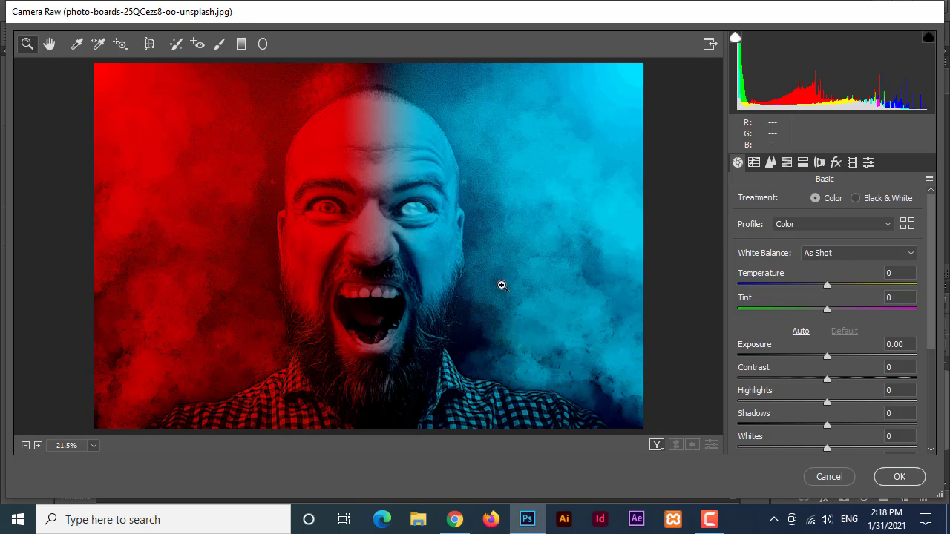
{"action": "left_click_drag", "start_coordinate": [828, 291], "coordinate": [818, 286]}
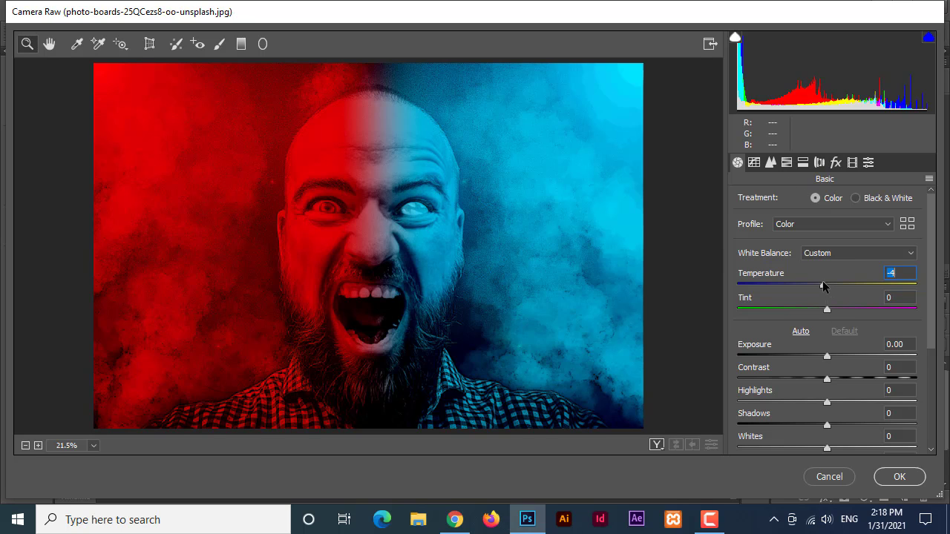
{"action": "left_click_drag", "start_coordinate": [828, 359], "coordinate": [847, 425]}
{"action": "scroll", "coordinate": [819, 356], "scroll_direction": "down", "scroll_amount": 3}
{"action": "left_click_drag", "start_coordinate": [826, 341], "coordinate": [776, 356]}
Set Camera Raw's texture to +3, clarity to +18 and vibrance to +8
{"action": "mouse_move", "coordinate": [827, 401]}
{"action": "left_mouse_down"}
{"action": "mouse_move", "coordinate": [857, 424]}
{"action": "mouse_move", "coordinate": [829, 401]}
{"action": "left_mouse_up"}
{"action": "left_click", "coordinate": [816, 424]}
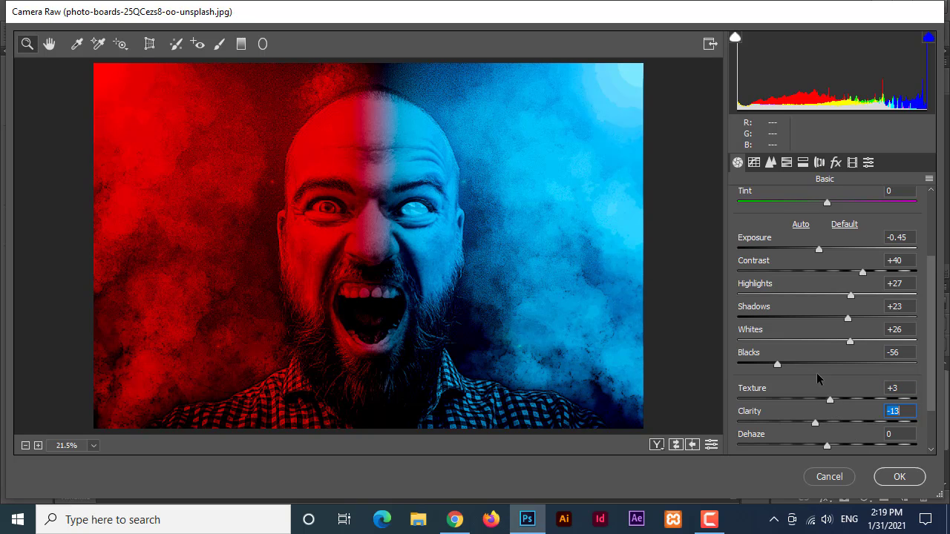
{"action": "left_click", "coordinate": [848, 424]}
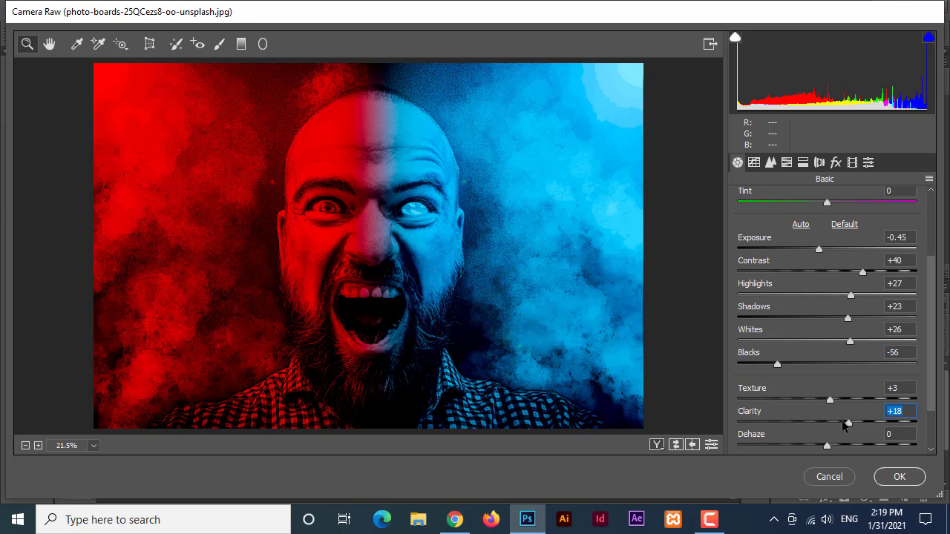
{"action": "left_click_drag", "start_coordinate": [844, 423], "coordinate": [841, 426]}
{"action": "scroll", "coordinate": [841, 425], "scroll_direction": "down", "scroll_amount": 2}
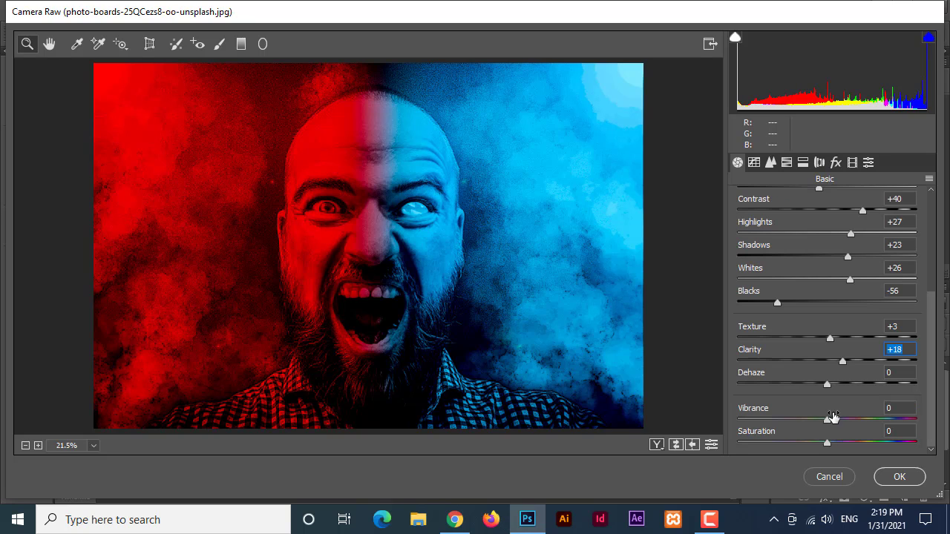
{"action": "left_click", "coordinate": [835, 420]}
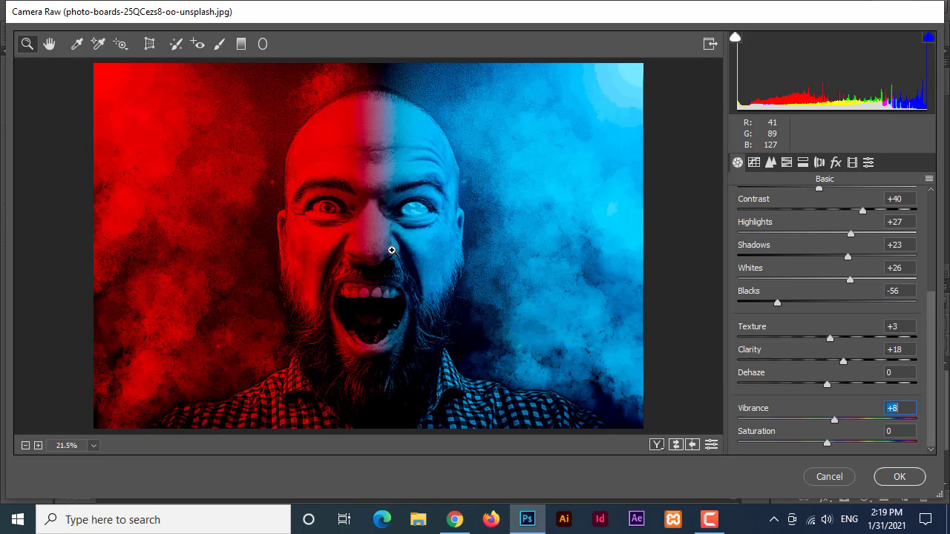
Set luminance noise reduction to 36 and shift the hue of blues to -8 and oranges to -16
{"action": "left_click", "coordinate": [770, 162]}
{"action": "left_click", "coordinate": [802, 347]}
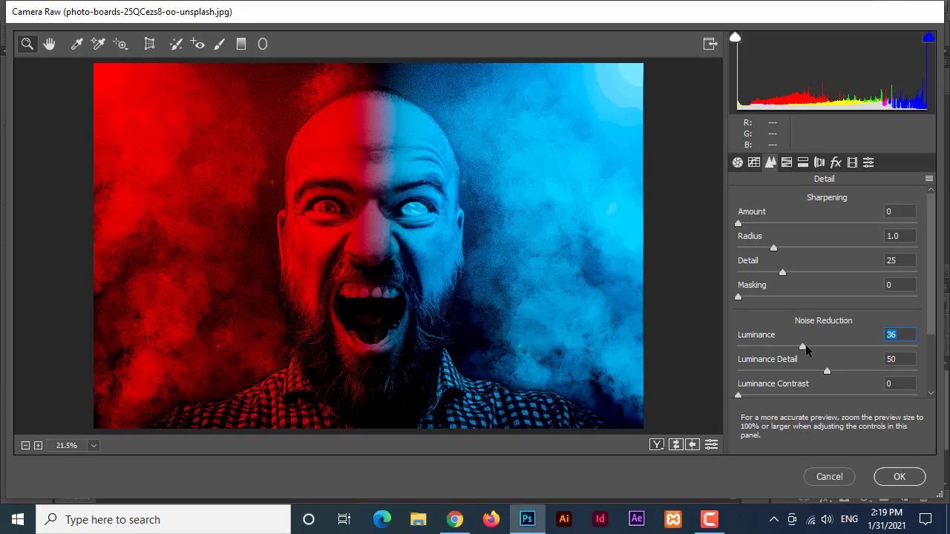
{"action": "left_click", "coordinate": [787, 162]}
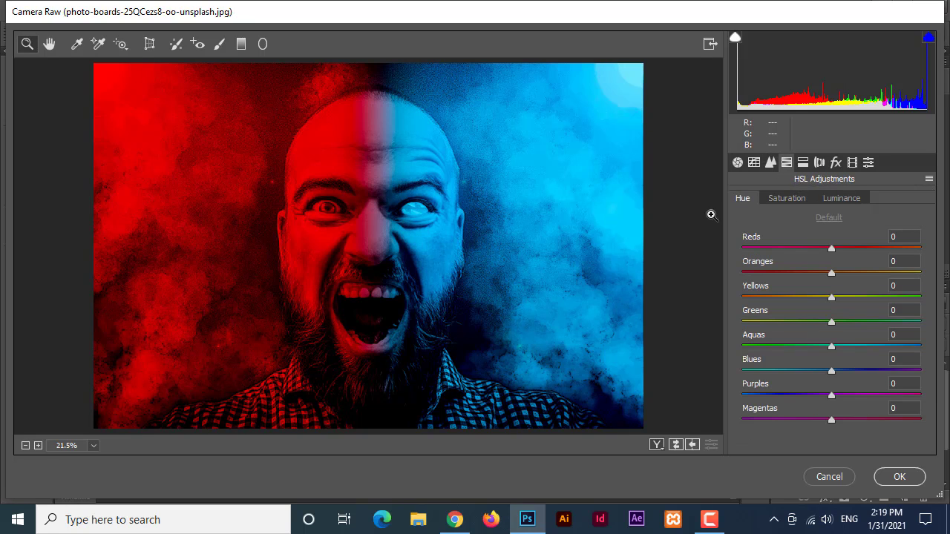
{"action": "mouse_move", "coordinate": [831, 379]}
{"action": "left_mouse_down"}
{"action": "mouse_move", "coordinate": [808, 374]}
{"action": "mouse_move", "coordinate": [826, 386]}
{"action": "left_mouse_up"}
{"action": "mouse_move", "coordinate": [831, 271]}
{"action": "left_mouse_down"}
{"action": "mouse_move", "coordinate": [807, 272]}
{"action": "mouse_move", "coordinate": [815, 277]}
{"action": "left_mouse_up"}
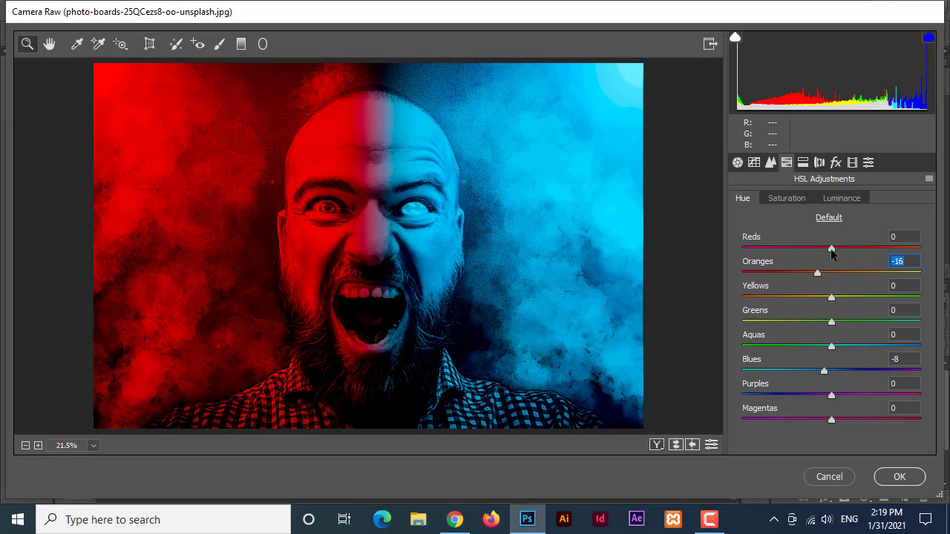
Set the HSL luminance of blues to +4 and oranges to +6
{"action": "left_click", "coordinate": [771, 199]}
{"action": "left_click", "coordinate": [854, 198]}
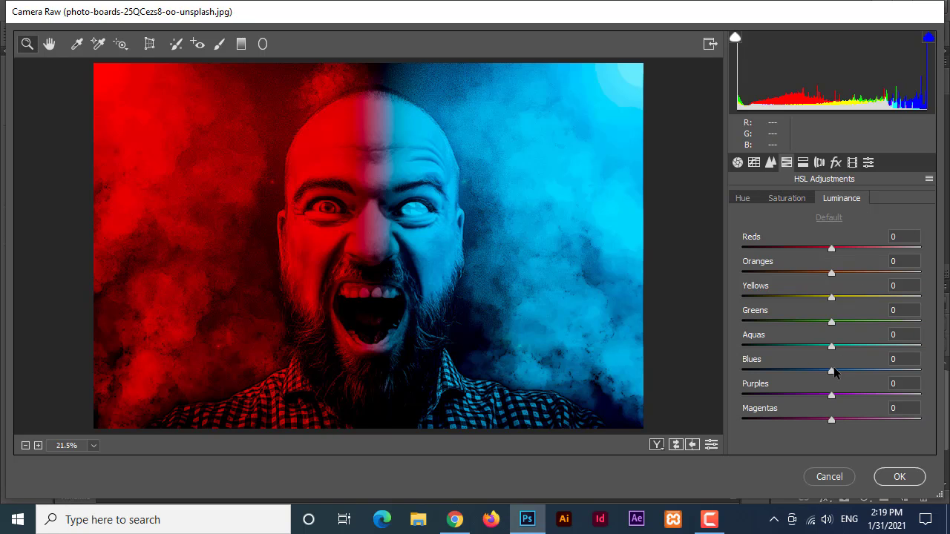
{"action": "mouse_move", "coordinate": [832, 372]}
{"action": "left_mouse_down"}
{"action": "mouse_move", "coordinate": [848, 373]}
{"action": "mouse_move", "coordinate": [838, 375]}
{"action": "left_mouse_up"}
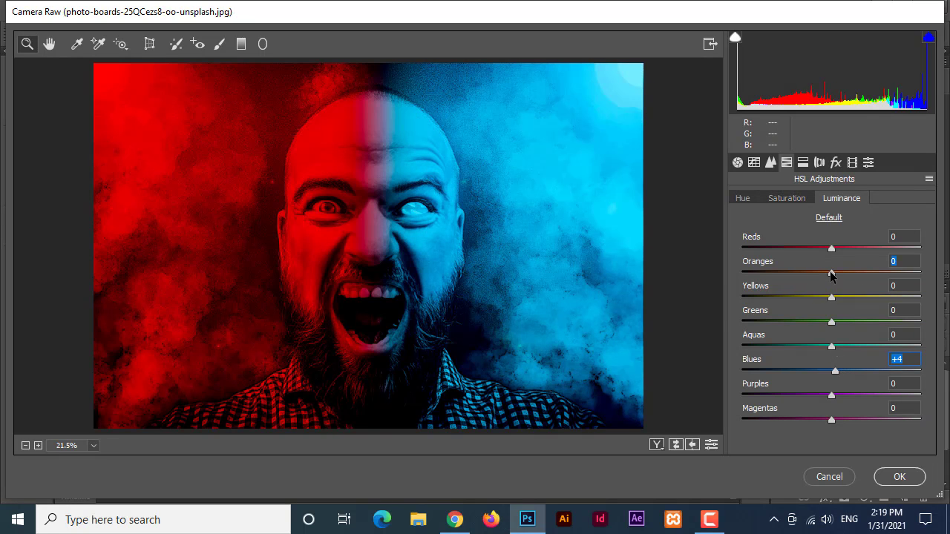
{"action": "left_click_drag", "start_coordinate": [830, 274], "coordinate": [845, 275]}
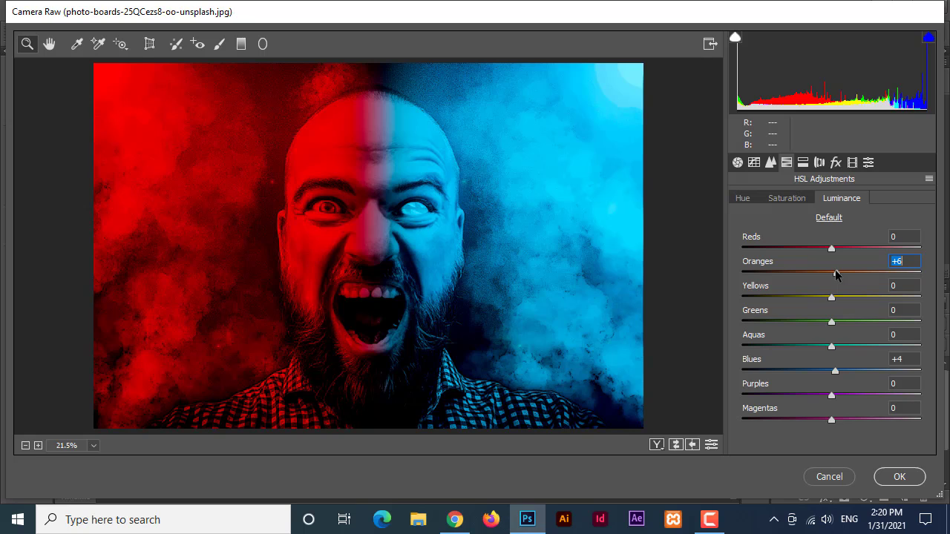
Add a post-crop vignette with an amount of -10 and apply the Camera Raw adjustments
{"action": "left_click", "coordinate": [835, 162]}
{"action": "left_click", "coordinate": [818, 356]}
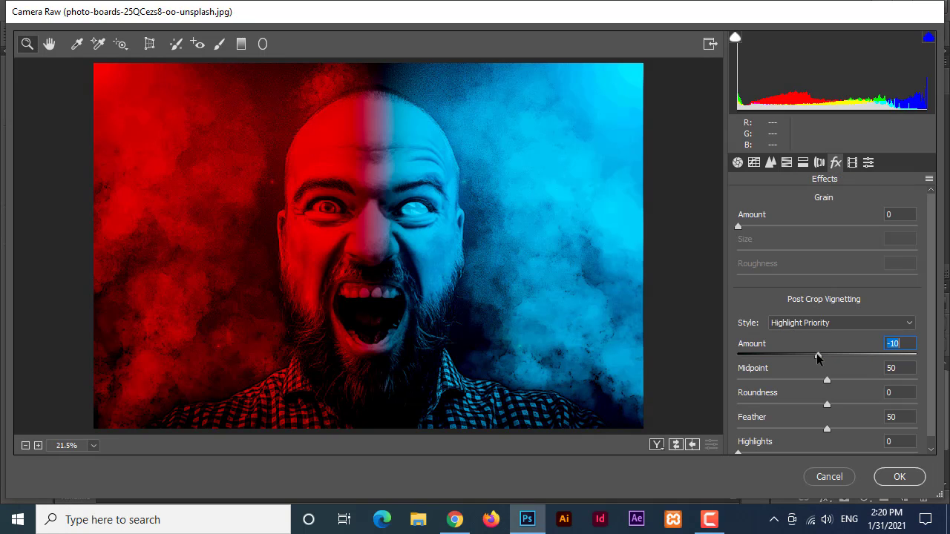
{"action": "mouse_move", "coordinate": [818, 357]}
{"action": "left_mouse_down"}
{"action": "mouse_move", "coordinate": [827, 357]}
{"action": "mouse_move", "coordinate": [818, 358]}
{"action": "left_mouse_up"}
{"action": "left_click", "coordinate": [899, 476]}
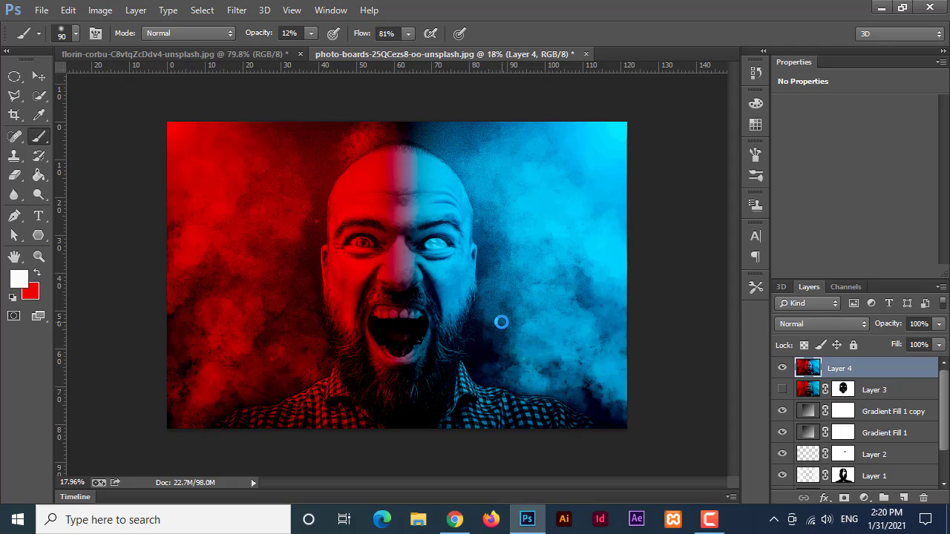
Compare the portrait with and without Layer 4's Camera Raw adjustment and examine both eyes up close
{"action": "left_click", "coordinate": [783, 368]}
{"action": "left_click", "coordinate": [782, 368]}
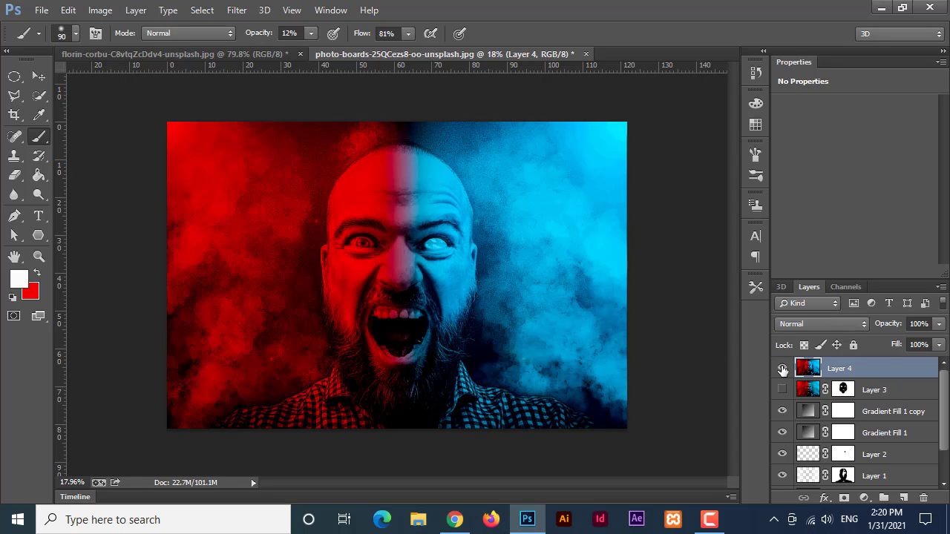
{"action": "left_click", "coordinate": [783, 368]}
{"action": "left_click", "coordinate": [782, 368]}
{"action": "scroll", "coordinate": [413, 234], "scroll_direction": "down", "scroll_amount": 1}
{"action": "scroll", "coordinate": [413, 235], "scroll_direction": "up", "scroll_amount": 4}
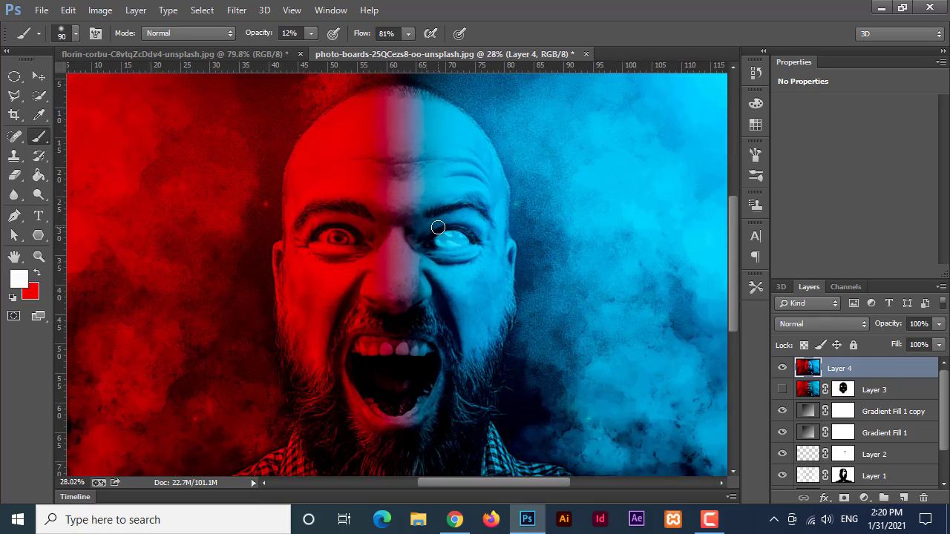
{"action": "scroll", "coordinate": [445, 236], "scroll_direction": "up", "scroll_amount": 1}
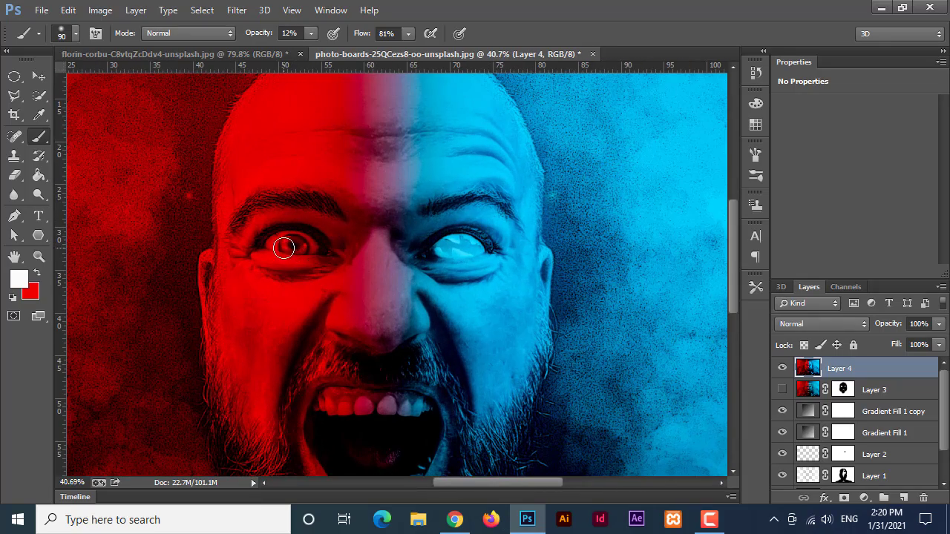
{"action": "scroll", "coordinate": [284, 248], "scroll_direction": "down", "scroll_amount": 5}
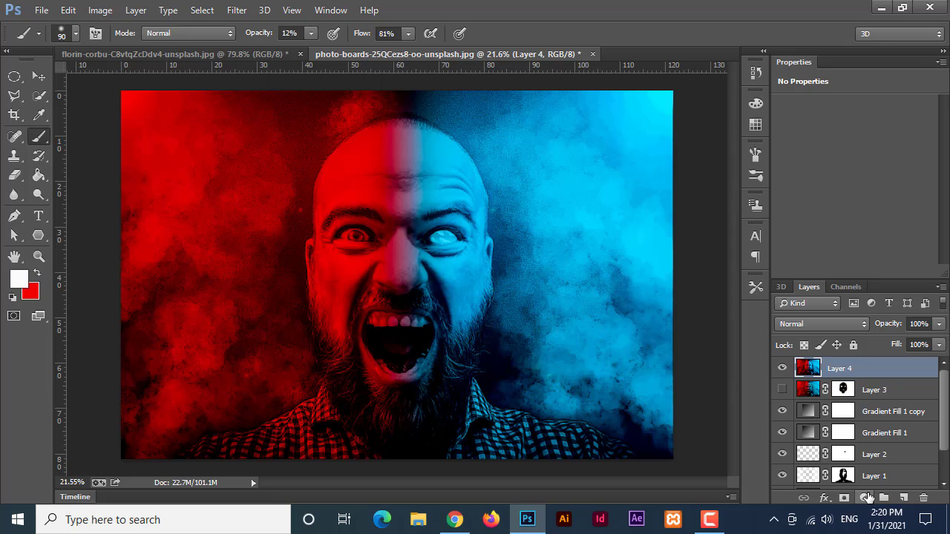
Add a Curves adjustment layer above Layer 4 and raise the RGB curve steeply to brighten the image strongly
{"action": "left_click", "coordinate": [865, 498]}
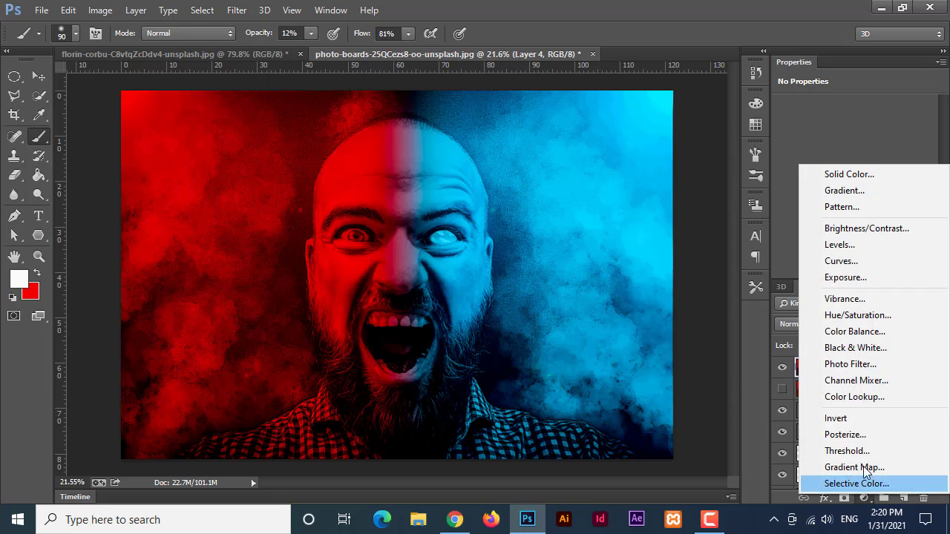
{"action": "left_click", "coordinate": [841, 262]}
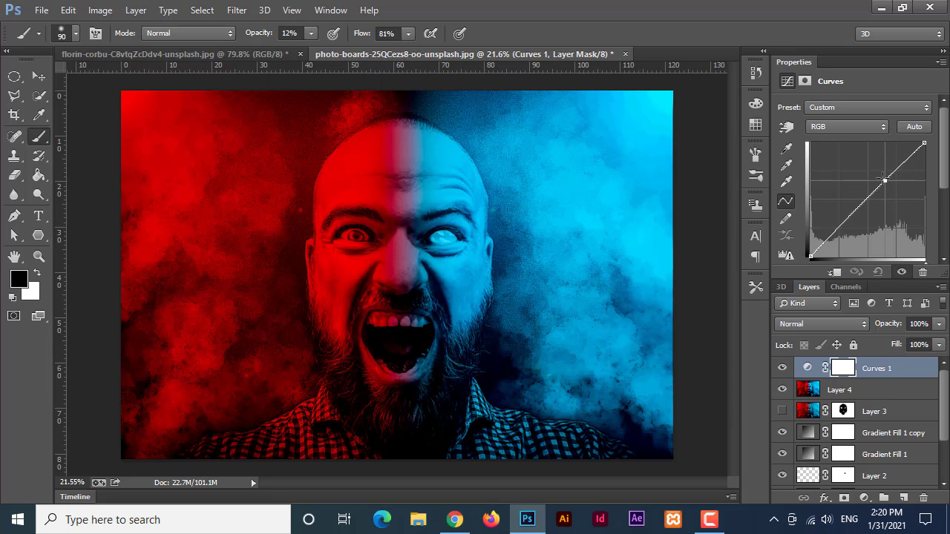
{"action": "left_click_drag", "start_coordinate": [885, 180], "coordinate": [851, 144]}
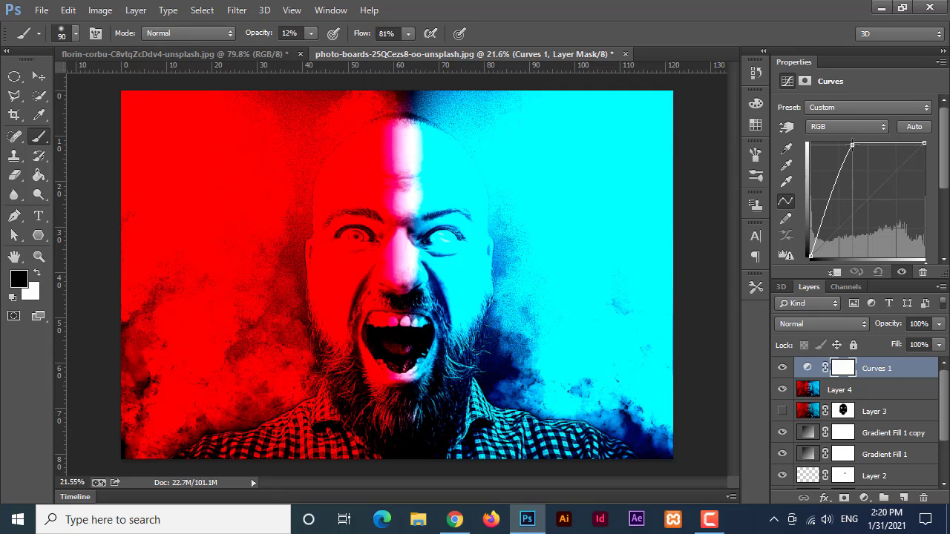
Fill the Curves adjustment's layer mask with black using the Paint Bucket to hide the brightening
{"action": "left_click", "coordinate": [843, 367]}
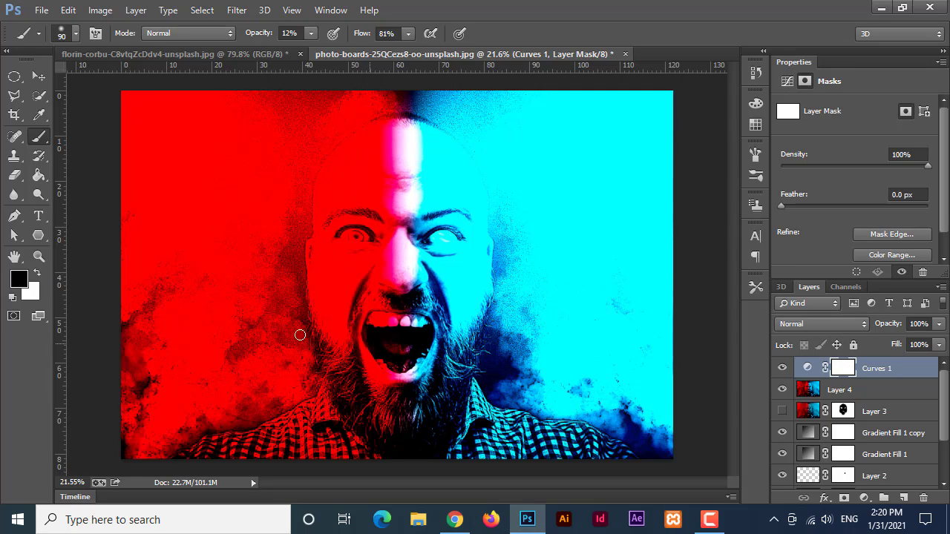
{"action": "key", "text": "g"}
{"action": "left_click", "coordinate": [424, 248]}
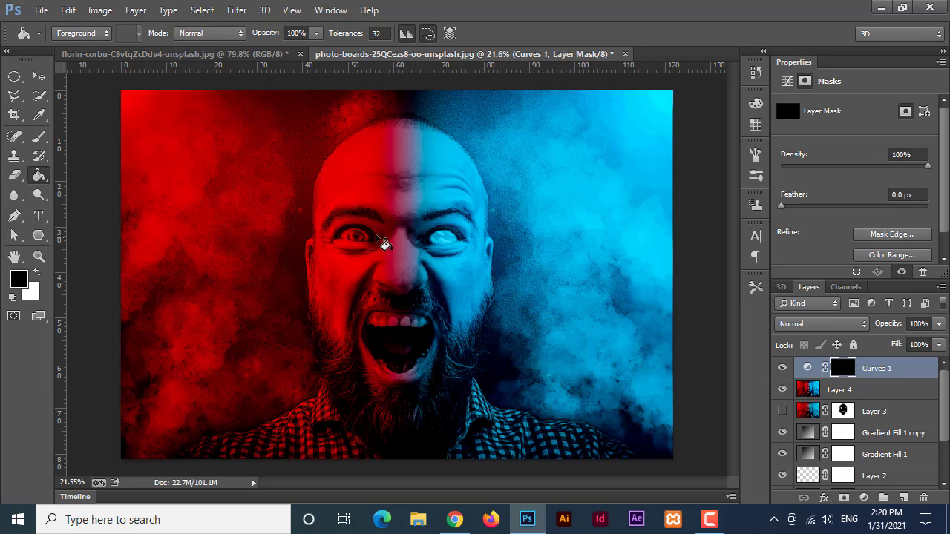
Set up a white brush at 100% opacity and 49% flow for revealing the Curves brightening in the red-side eye
{"action": "scroll", "coordinate": [383, 244], "scroll_direction": "up", "scroll_amount": 4}
{"action": "scroll", "coordinate": [324, 248], "scroll_direction": "up", "scroll_amount": 3}
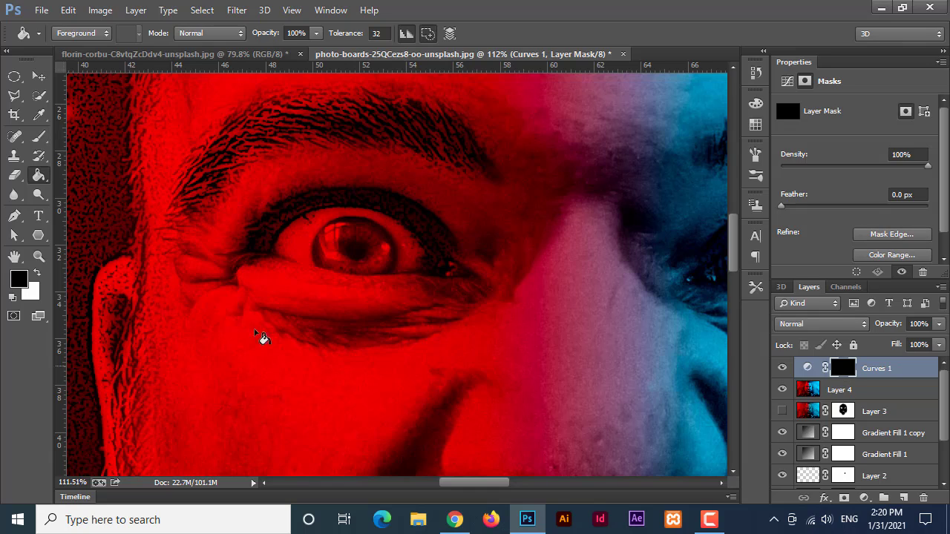
{"action": "left_click", "coordinate": [38, 273]}
{"action": "left_click", "coordinate": [39, 137]}
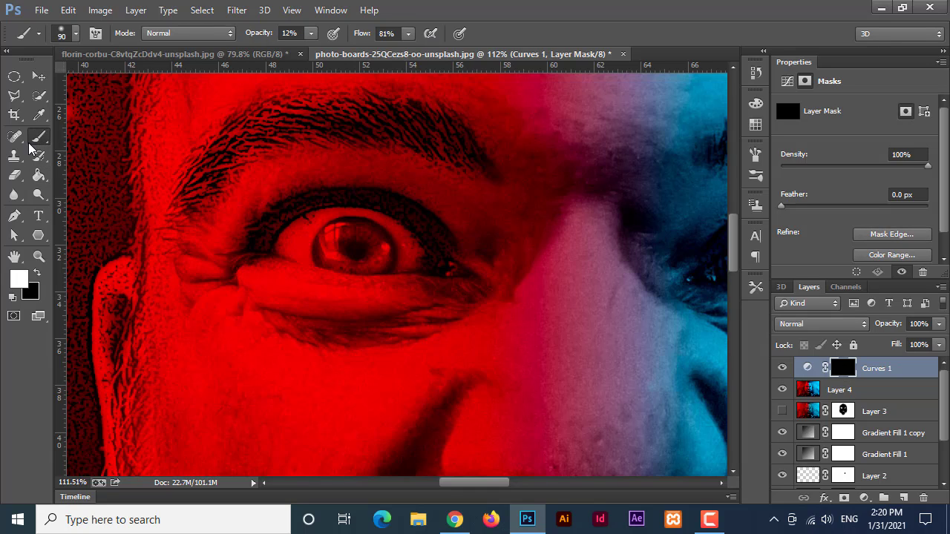
{"action": "left_click", "coordinate": [312, 33]}
{"action": "left_click_drag", "start_coordinate": [313, 46], "coordinate": [346, 48]}
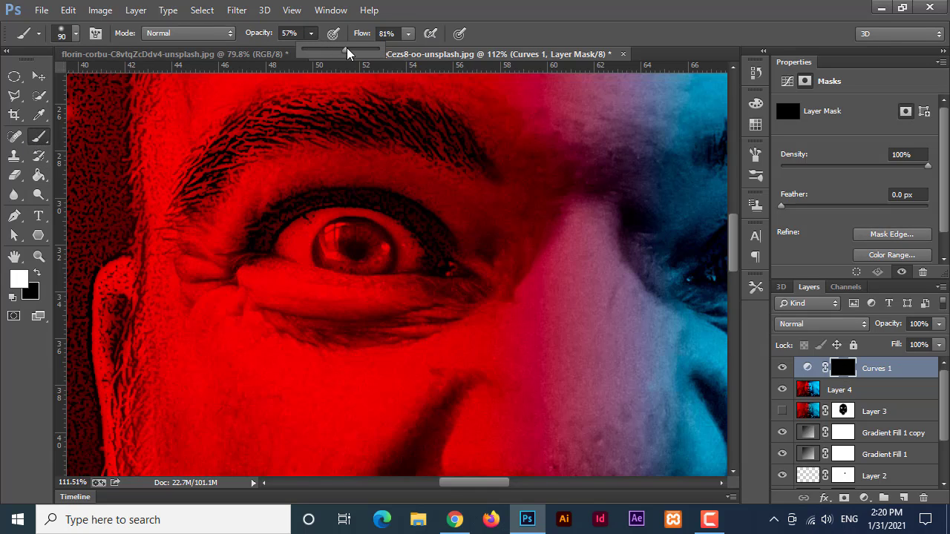
{"action": "left_click", "coordinate": [407, 34]}
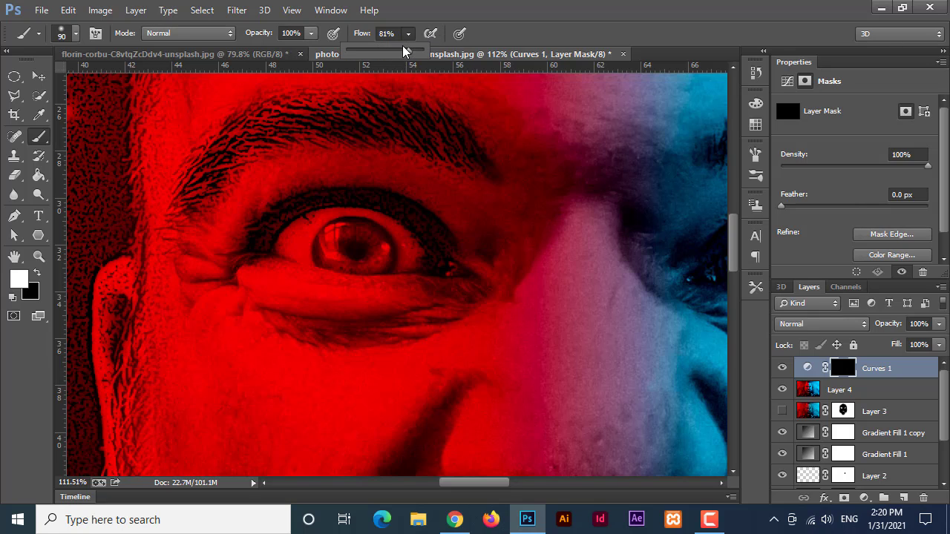
{"action": "left_click", "coordinate": [510, 31]}
Reduce the brush to 30 px and paint the red-side eye's iris white on the Curves mask, leaving out the pupil
{"action": "scroll", "coordinate": [306, 247], "scroll_direction": "up", "scroll_amount": 3}
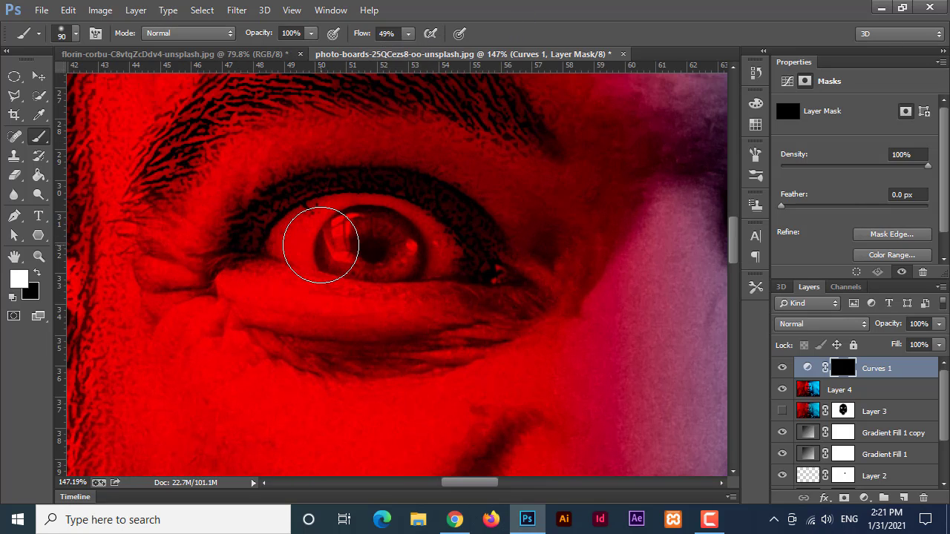
{"action": "key", "text": "bracketleft"}
{"action": "key", "text": "bracketleft"}
{"action": "key", "text": "bracketleft"}
{"action": "key", "text": "bracketleft"}
{"action": "key", "text": "bracketleft"}
{"action": "key", "text": "bracketleft"}
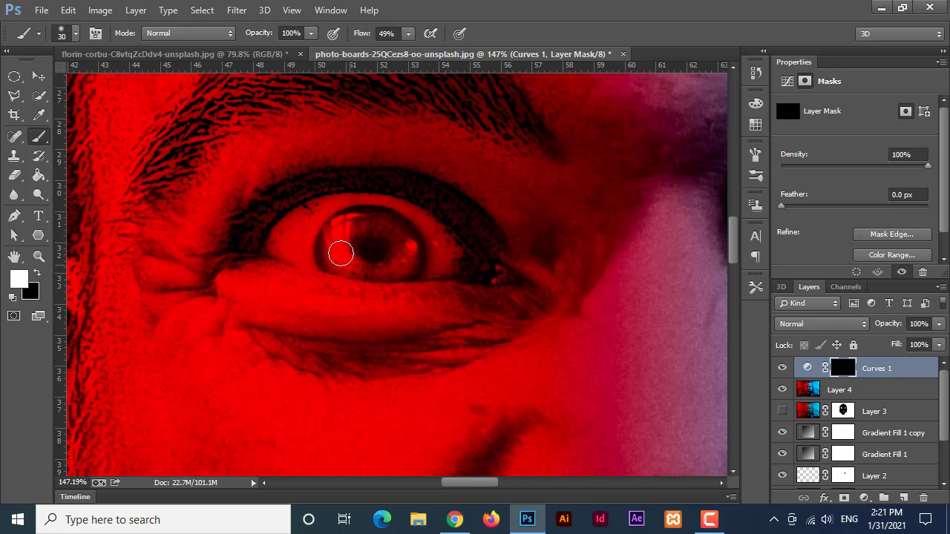
{"action": "mouse_move", "coordinate": [339, 252]}
{"action": "left_mouse_down"}
{"action": "mouse_move", "coordinate": [351, 222]}
{"action": "mouse_move", "coordinate": [386, 230]}
{"action": "mouse_move", "coordinate": [395, 244]}
{"action": "mouse_move", "coordinate": [395, 261]}
{"action": "mouse_move", "coordinate": [358, 267]}
{"action": "mouse_move", "coordinate": [407, 261]}
{"action": "mouse_move", "coordinate": [387, 222]}
{"action": "mouse_move", "coordinate": [339, 222]}
{"action": "left_mouse_up"}
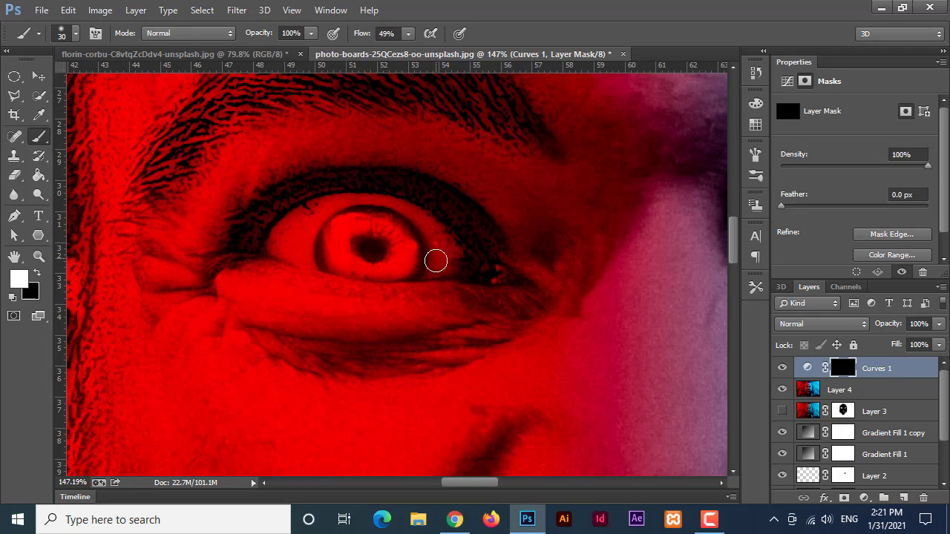
Compare the whole portrait with and without the Curves adjustment on the red-side eye
{"action": "scroll", "coordinate": [435, 265], "scroll_direction": "down", "scroll_amount": 5}
{"action": "scroll", "coordinate": [438, 267], "scroll_direction": "down", "scroll_amount": 2}
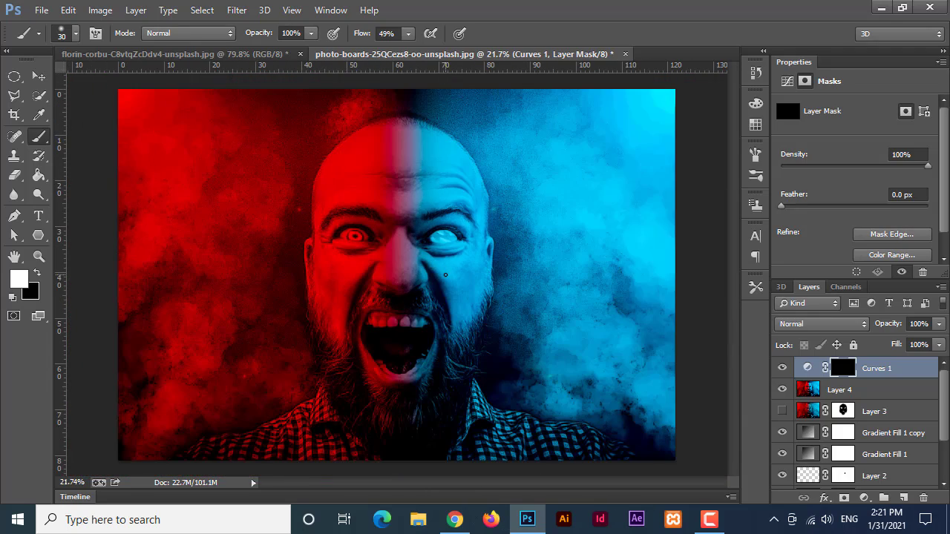
{"action": "left_click", "coordinate": [782, 368]}
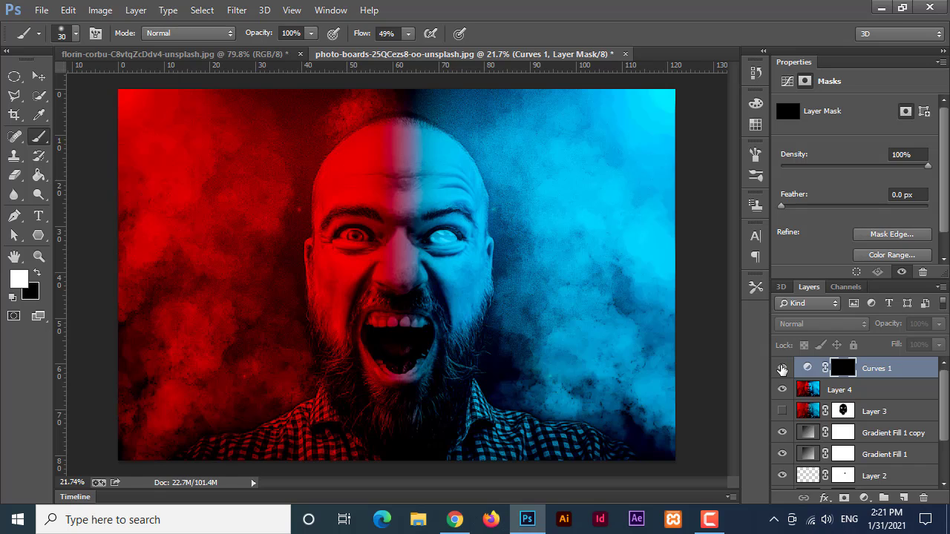
{"action": "left_click", "coordinate": [782, 368]}
{"action": "scroll", "coordinate": [438, 245], "scroll_direction": "down", "scroll_amount": 2}
{"action": "scroll", "coordinate": [438, 245], "scroll_direction": "up", "scroll_amount": 1}
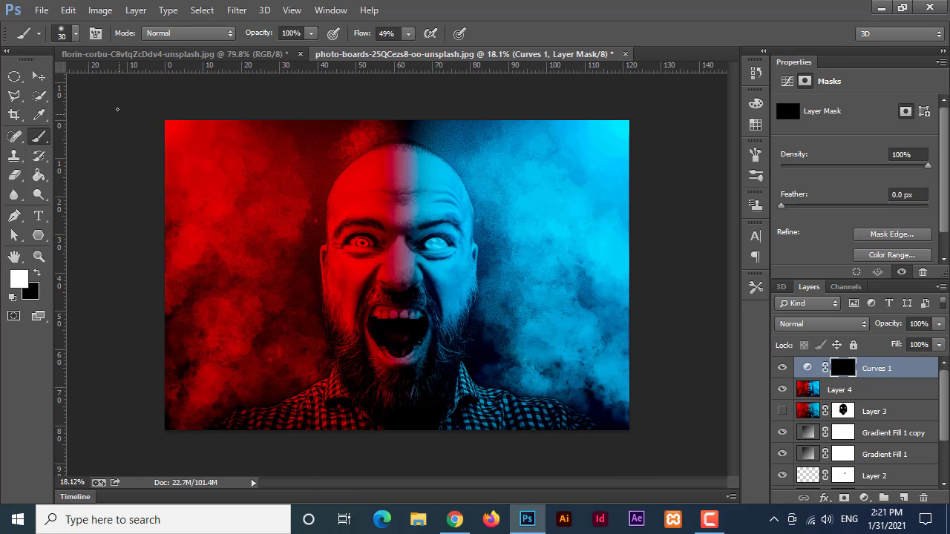
Switch to the Move tool, deselect all layers and review the finished portrait
{"action": "left_click", "coordinate": [39, 76]}
{"action": "left_click", "coordinate": [685, 250]}
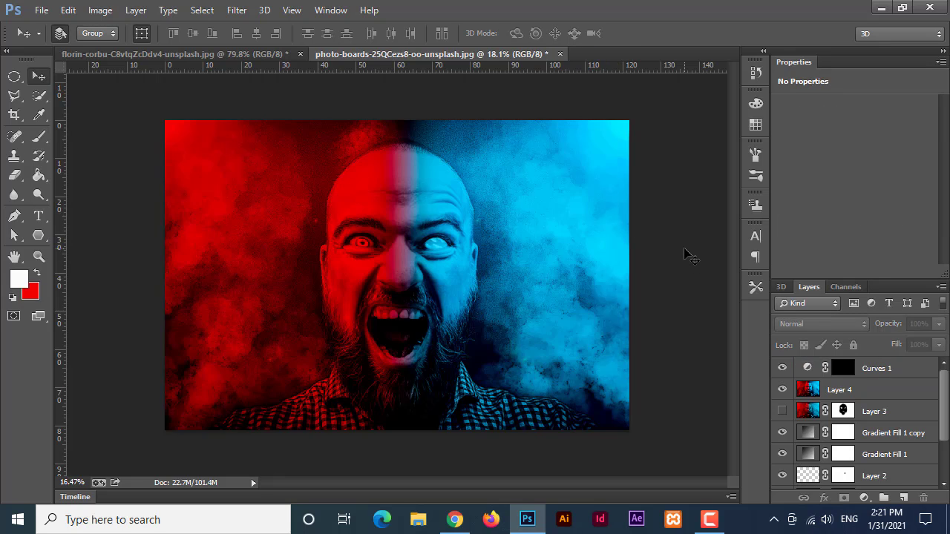
{"action": "scroll", "coordinate": [660, 248], "scroll_direction": "down", "scroll_amount": 1}
{"action": "scroll", "coordinate": [431, 242], "scroll_direction": "up", "scroll_amount": 1}
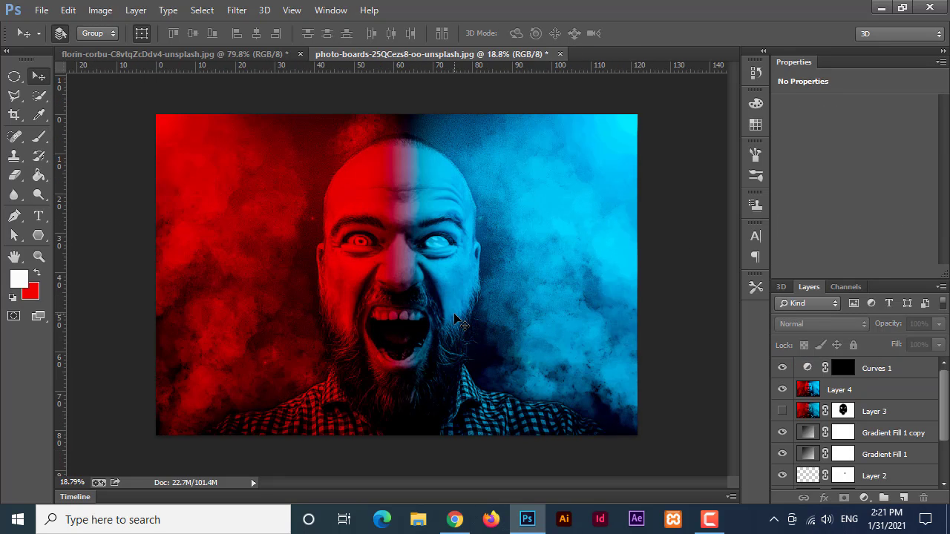
{"action": "scroll", "coordinate": [455, 319], "scroll_direction": "down", "scroll_amount": 1}
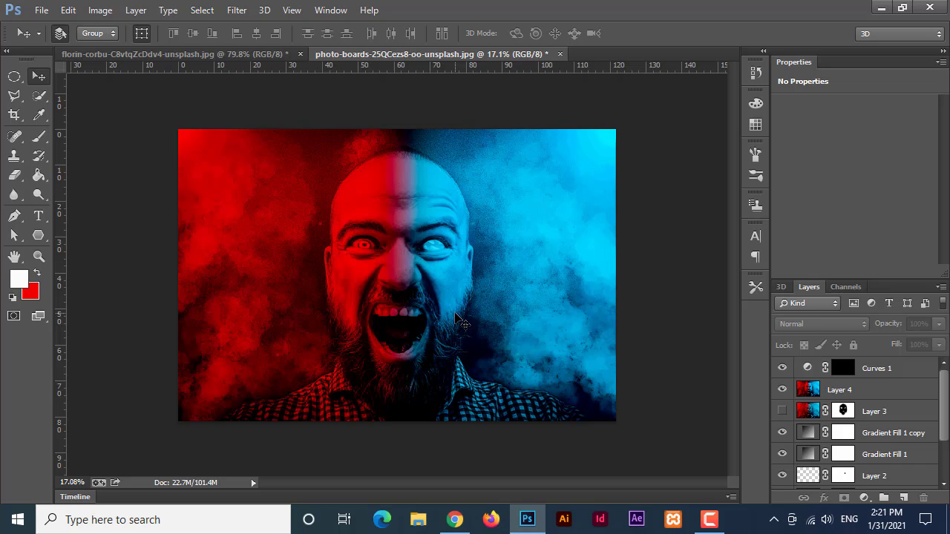